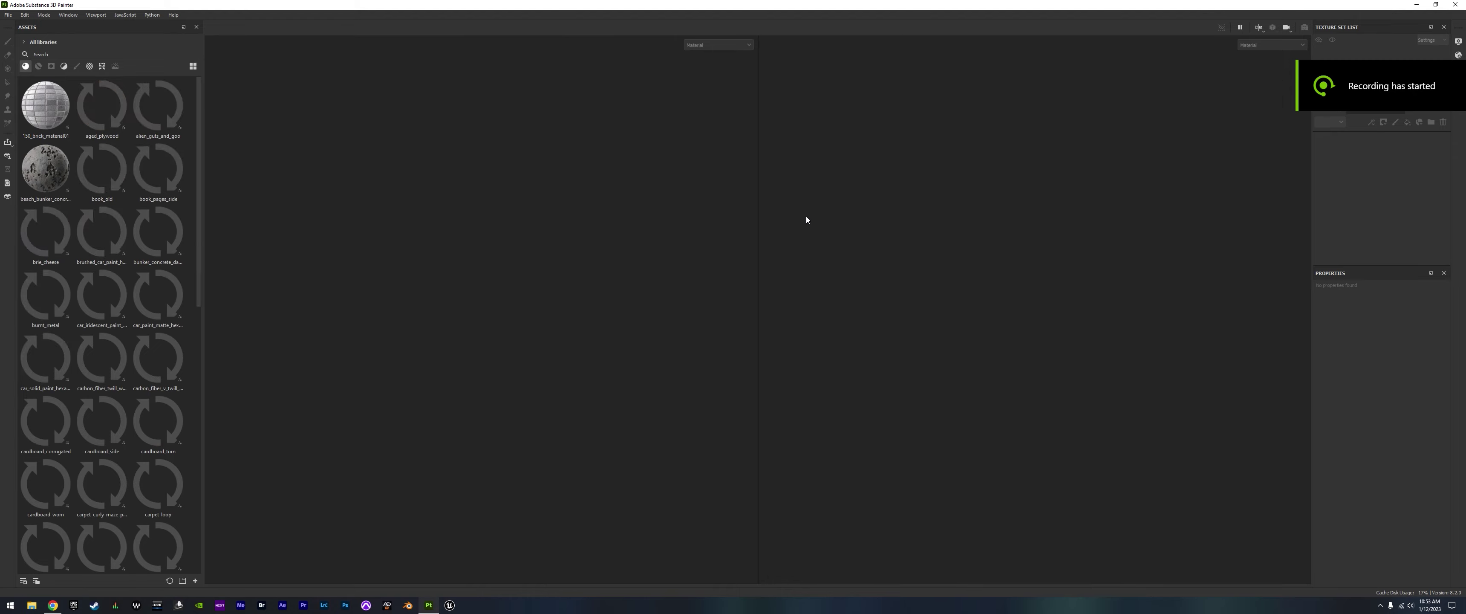
- Create a new project from the PaperWing mesh in the Flying Wing folder
{"action": "left_click", "coordinate": [8, 15]}
{"action": "left_click", "coordinate": [15, 24]}
{"action": "left_click", "coordinate": [820, 207]}
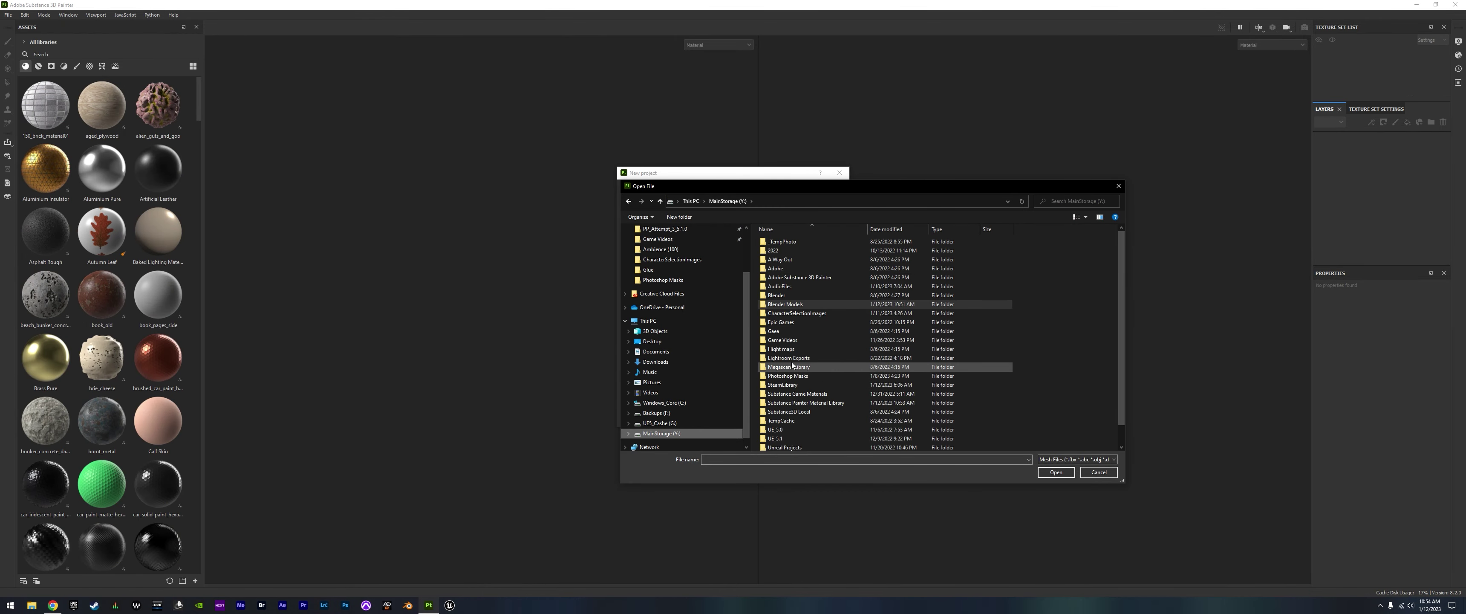
{"action": "double_click", "coordinate": [785, 429]}
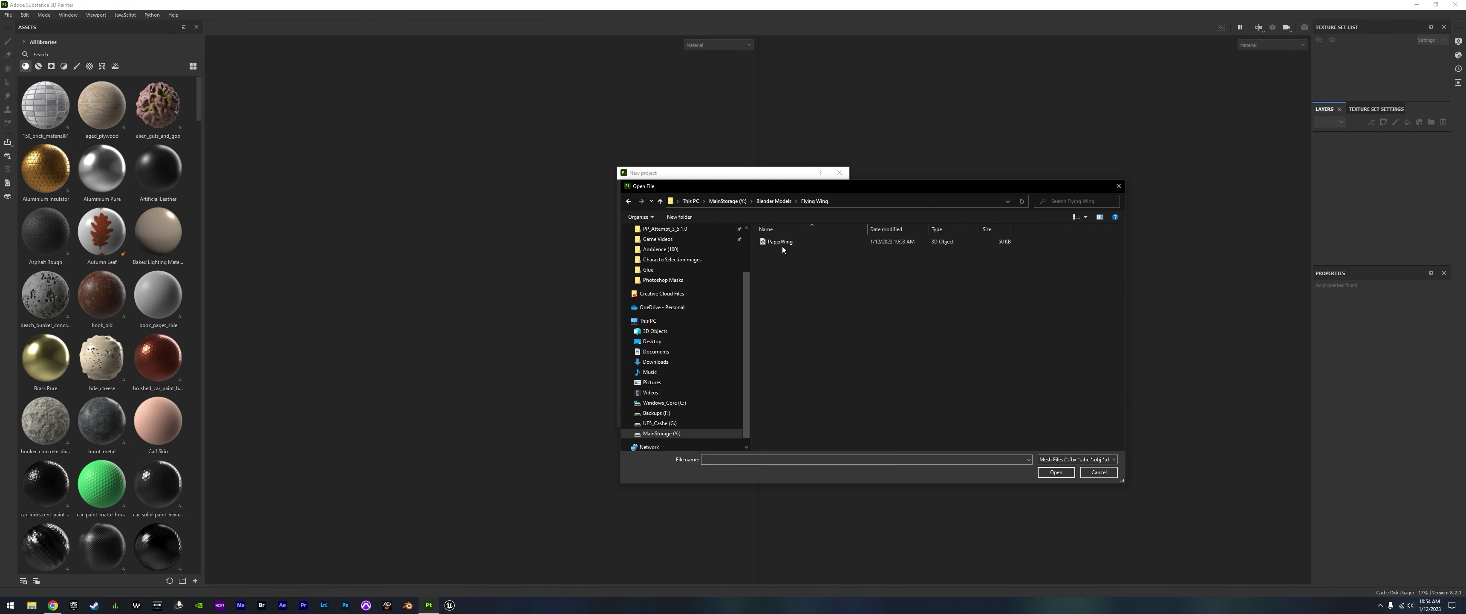
{"action": "double_click", "coordinate": [782, 247]}
{"action": "left_click", "coordinate": [771, 417]}
- Orbit and zoom the view to inspect the loaded wing mesh
{"action": "mouse_move", "coordinate": [433, 380]}
{"action": "left_mouse_down", "text": "alt"}
{"action": "mouse_move", "coordinate": [746, 263]}
{"action": "mouse_move", "coordinate": [488, 263]}
{"action": "left_mouse_up", "text": "alt"}
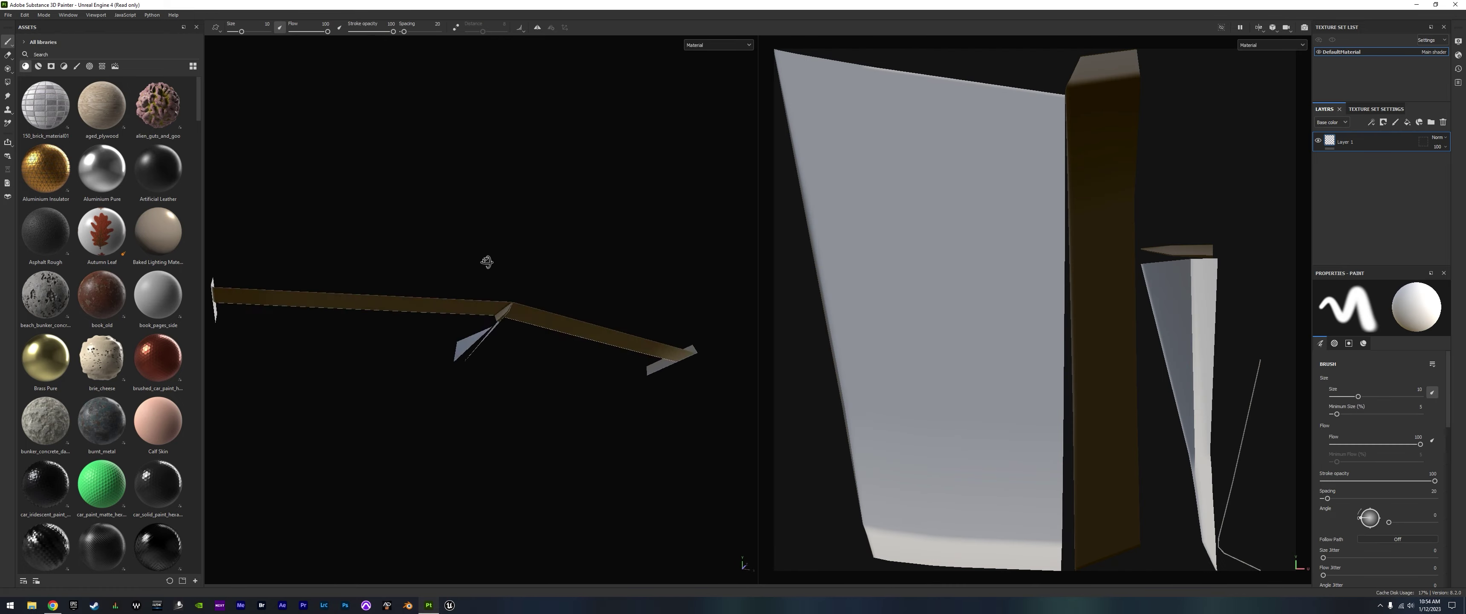
{"action": "scroll", "coordinate": [436, 351], "scroll_direction": "up", "scroll_amount": 3}
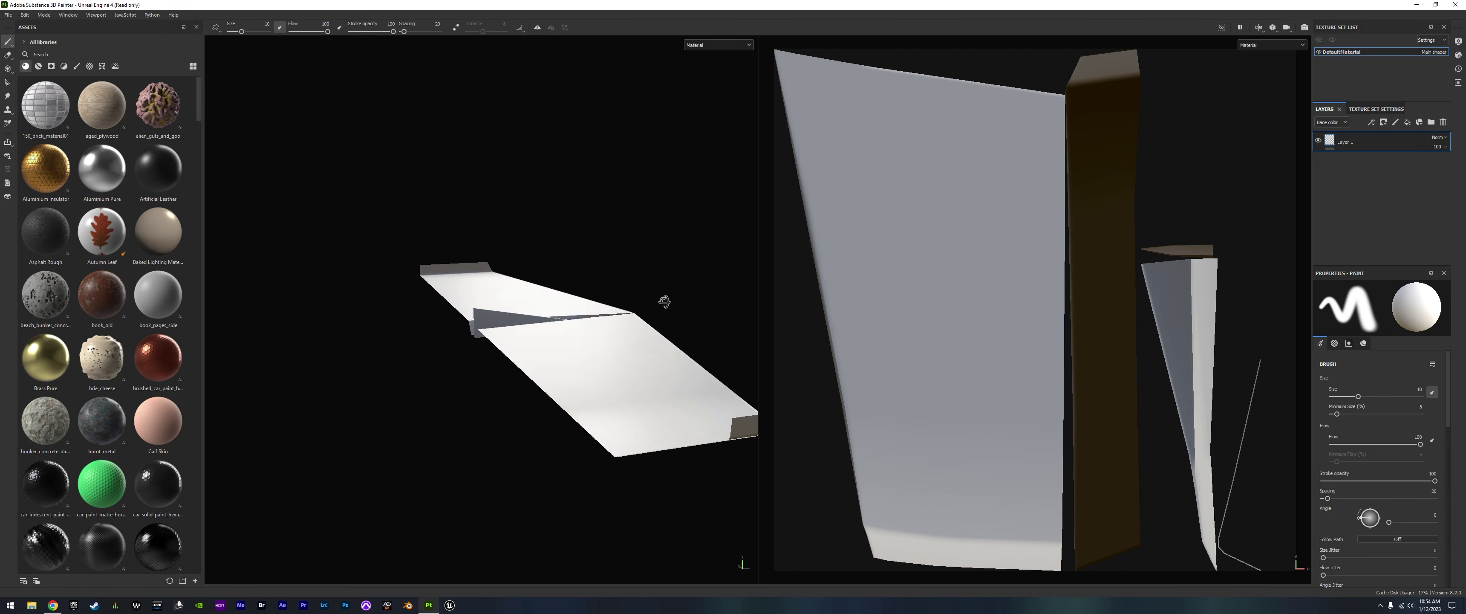
{"action": "left_click_drag", "start_coordinate": [436, 351], "coordinate": [664, 306], "text": "alt"}
- Search the assets for 'Paper' and apply the Lined Paper material to the wing
{"action": "type", "text": "Paper"}
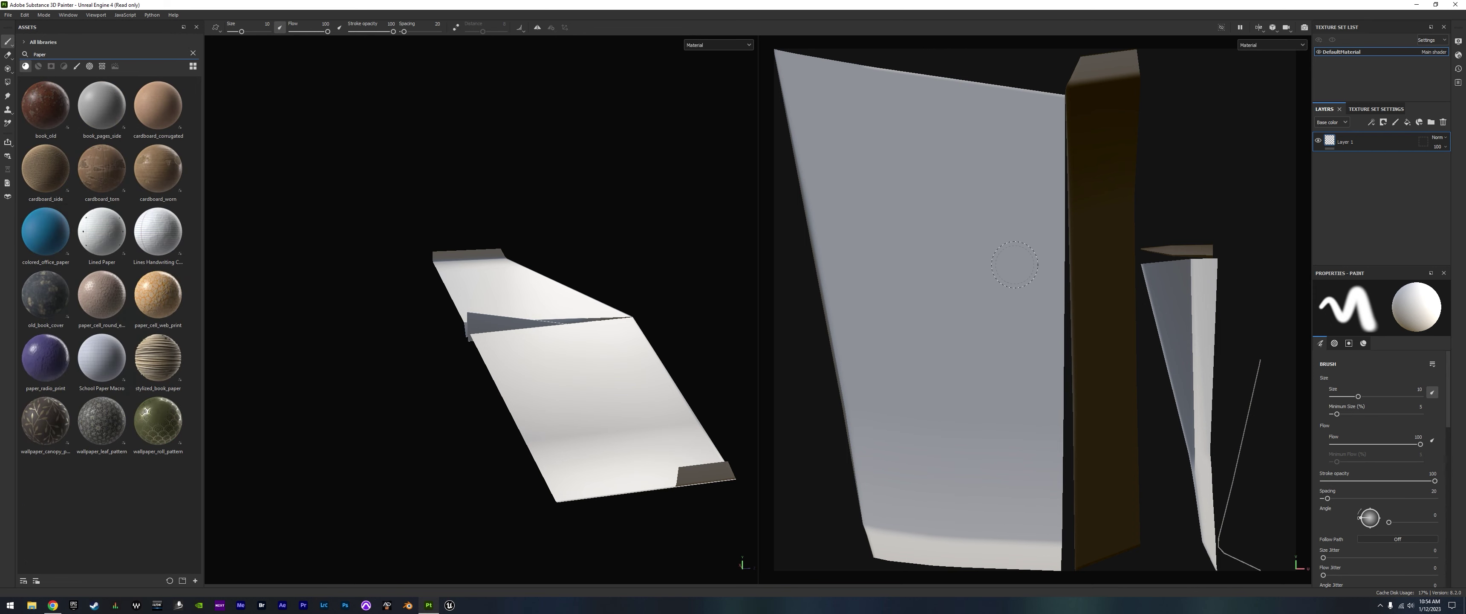
{"action": "mouse_move", "coordinate": [49, 226]}
{"action": "mouse_move", "coordinate": [98, 231]}
{"action": "left_click_drag", "start_coordinate": [526, 342], "coordinate": [640, 355], "text": "alt"}
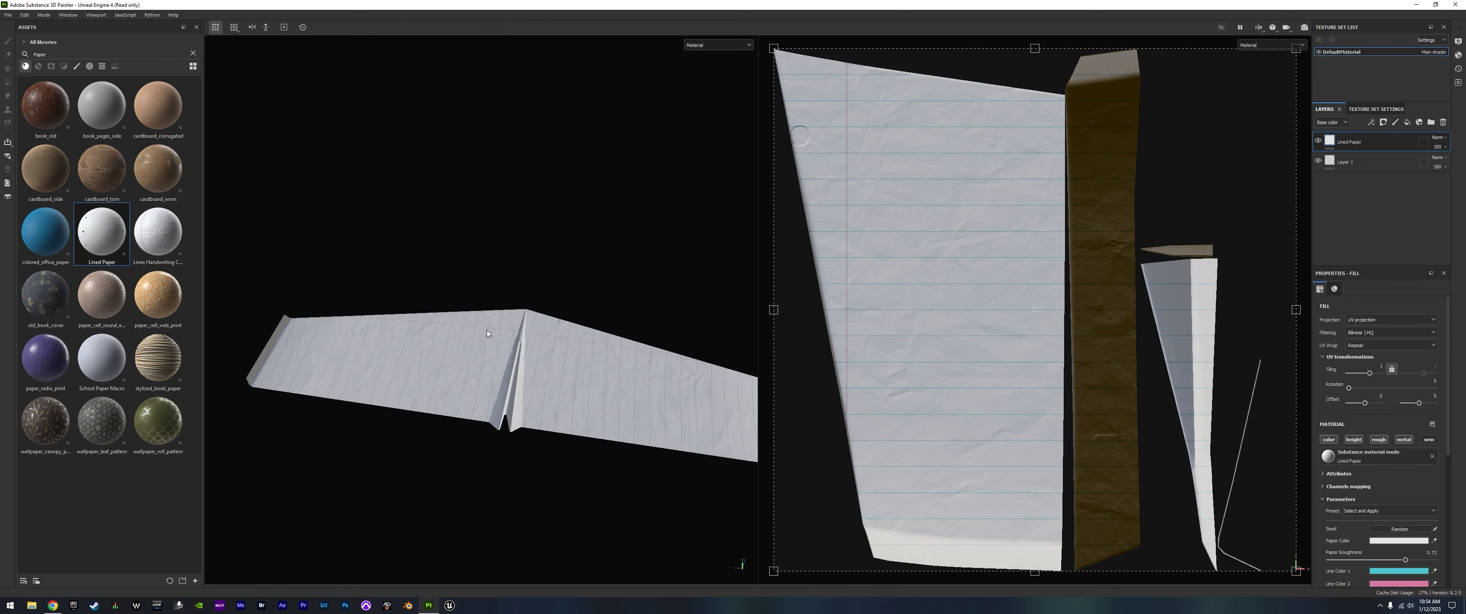
- Switch the paper to tri-planar projection, adjust its rotation and set tiling to 2
{"action": "left_click", "coordinate": [1380, 347]}
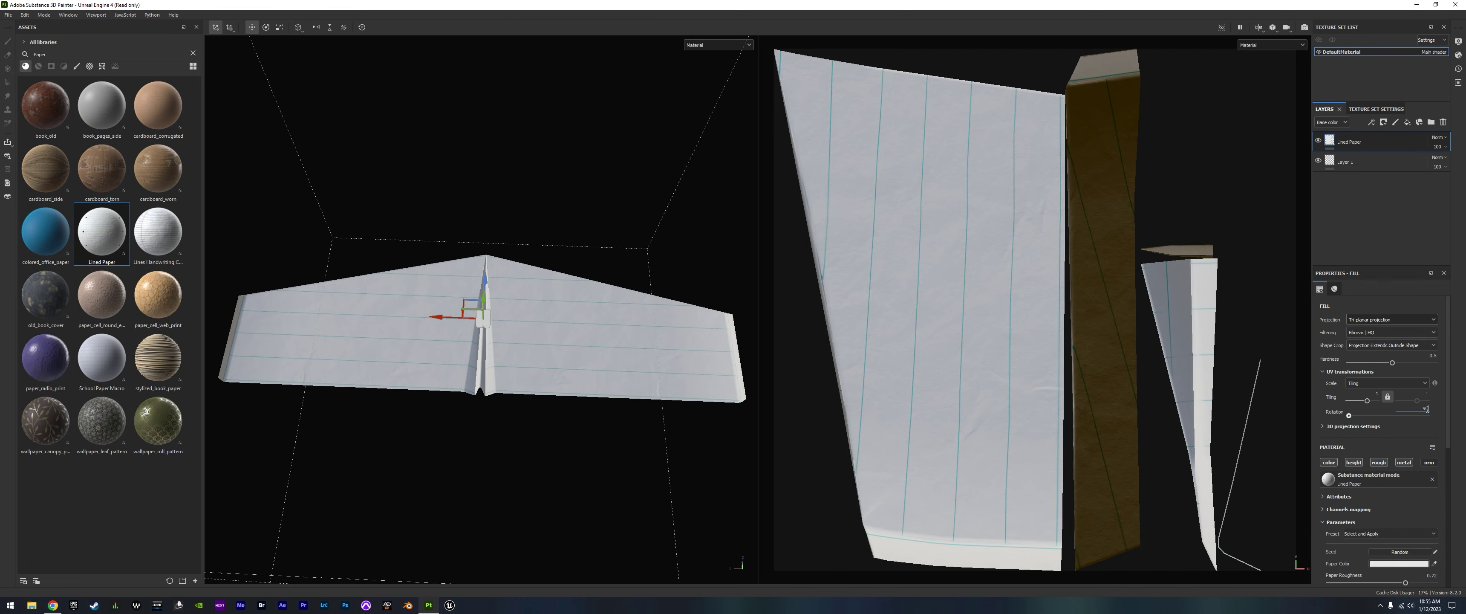
{"action": "mouse_move", "coordinate": [422, 426]}
{"action": "left_mouse_down", "text": "alt"}
{"action": "mouse_move", "coordinate": [659, 175]}
{"action": "mouse_move", "coordinate": [442, 428]}
{"action": "left_mouse_up", "text": "alt"}
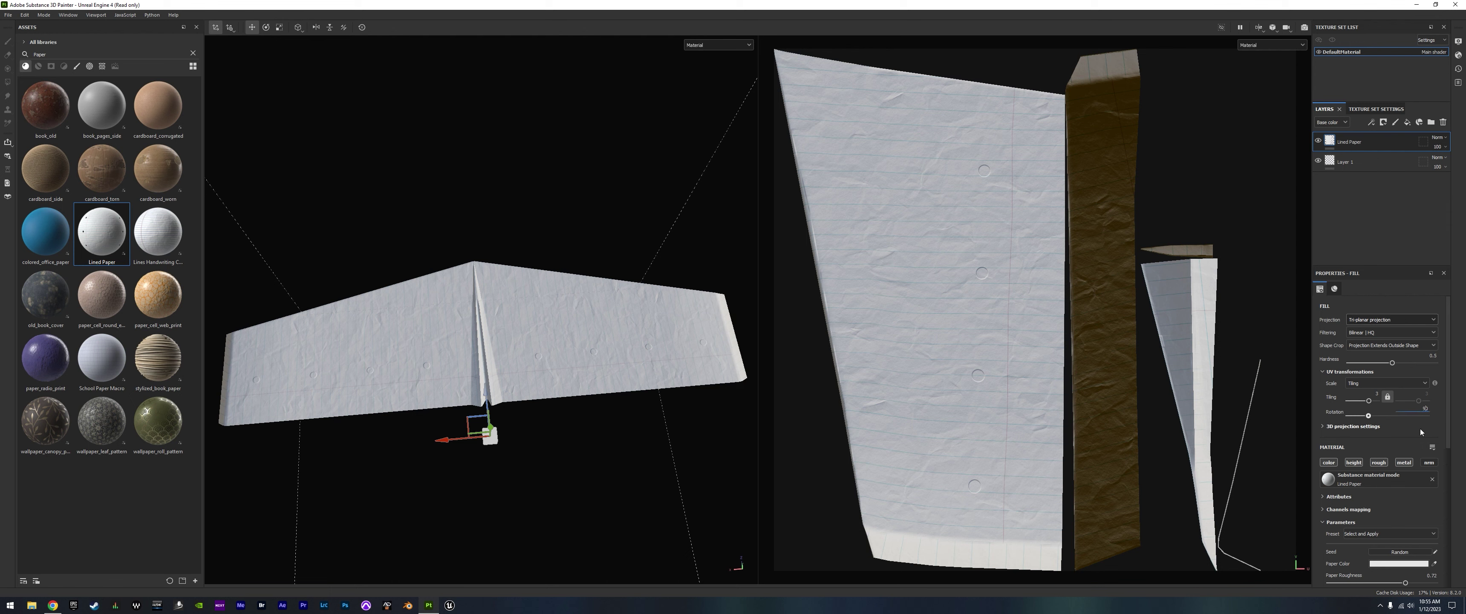
{"action": "key", "text": "BackSpace"}
{"action": "key", "text": "BackSpace"}
{"action": "type", "text": "72"}
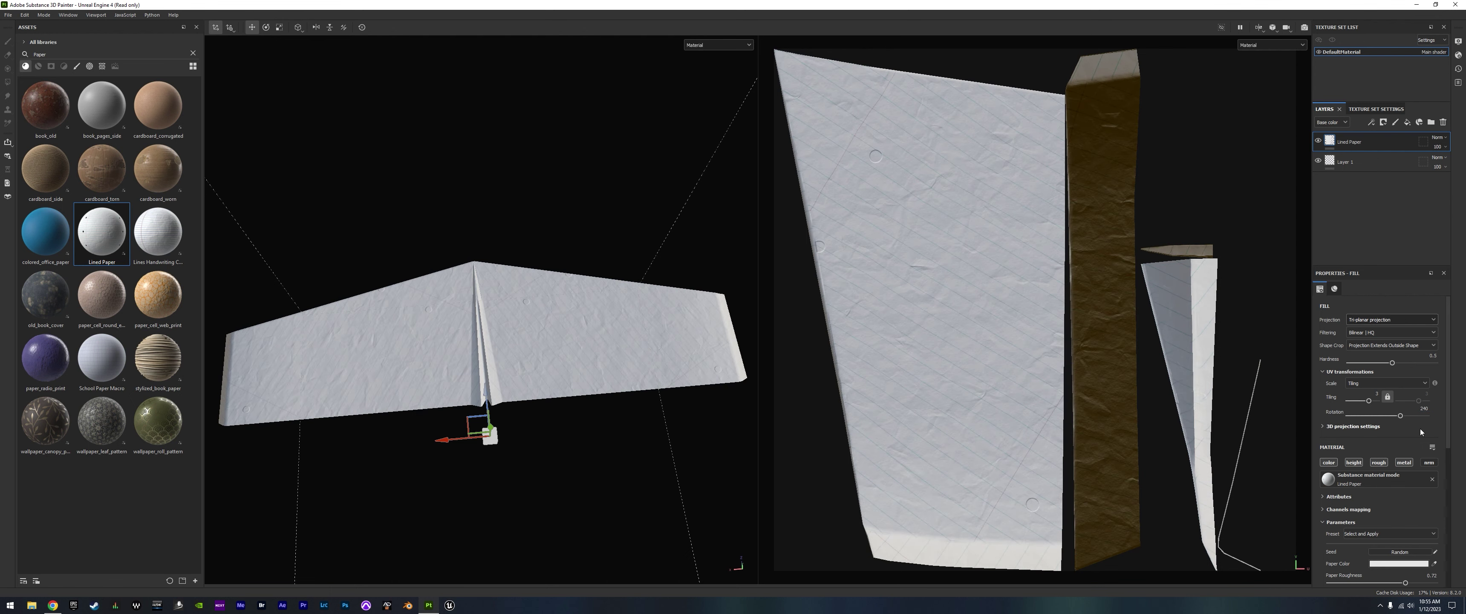
{"action": "left_click_drag", "start_coordinate": [1400, 415], "coordinate": [1401, 415]}
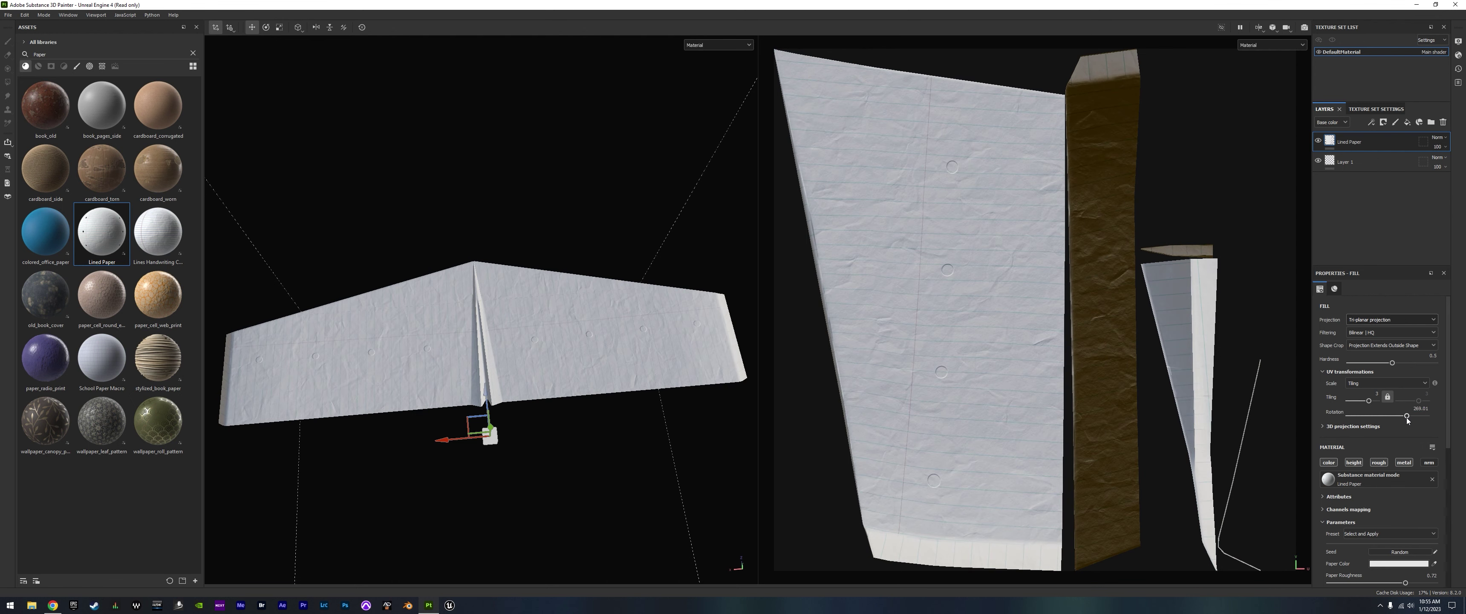
{"action": "left_click", "coordinate": [1420, 408]}
{"action": "type", "text": "270"}
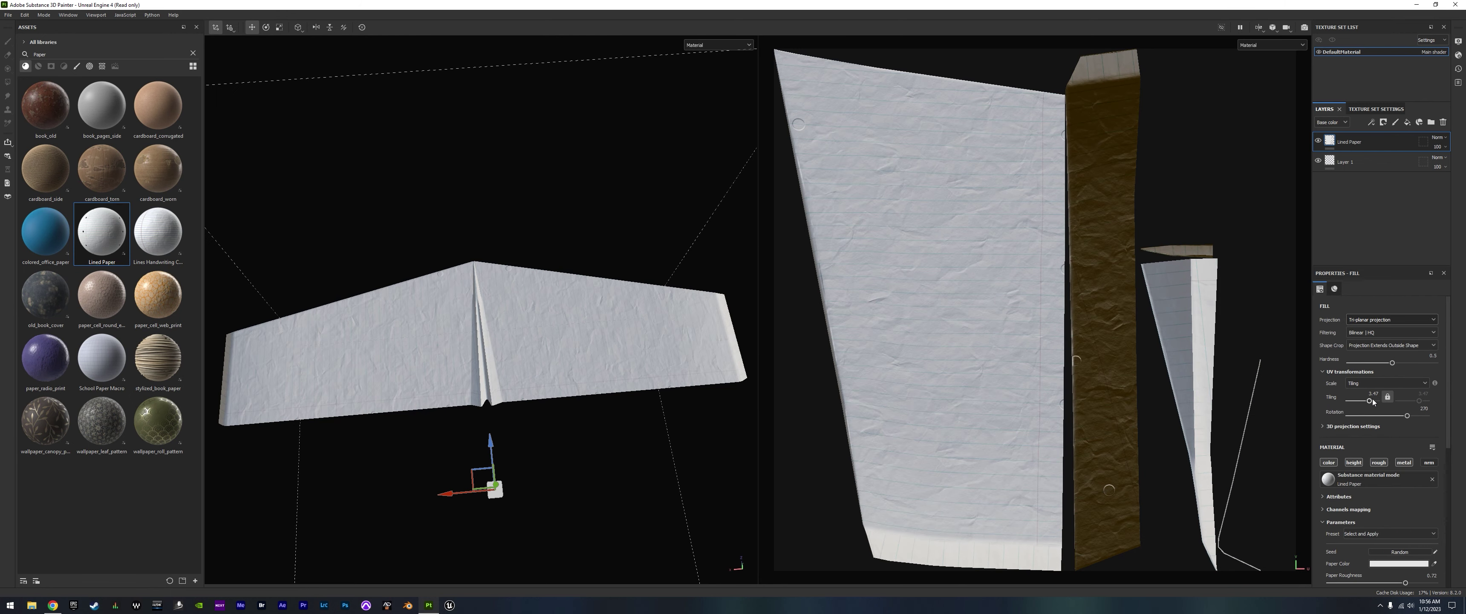
{"action": "left_click", "coordinate": [1373, 402]}
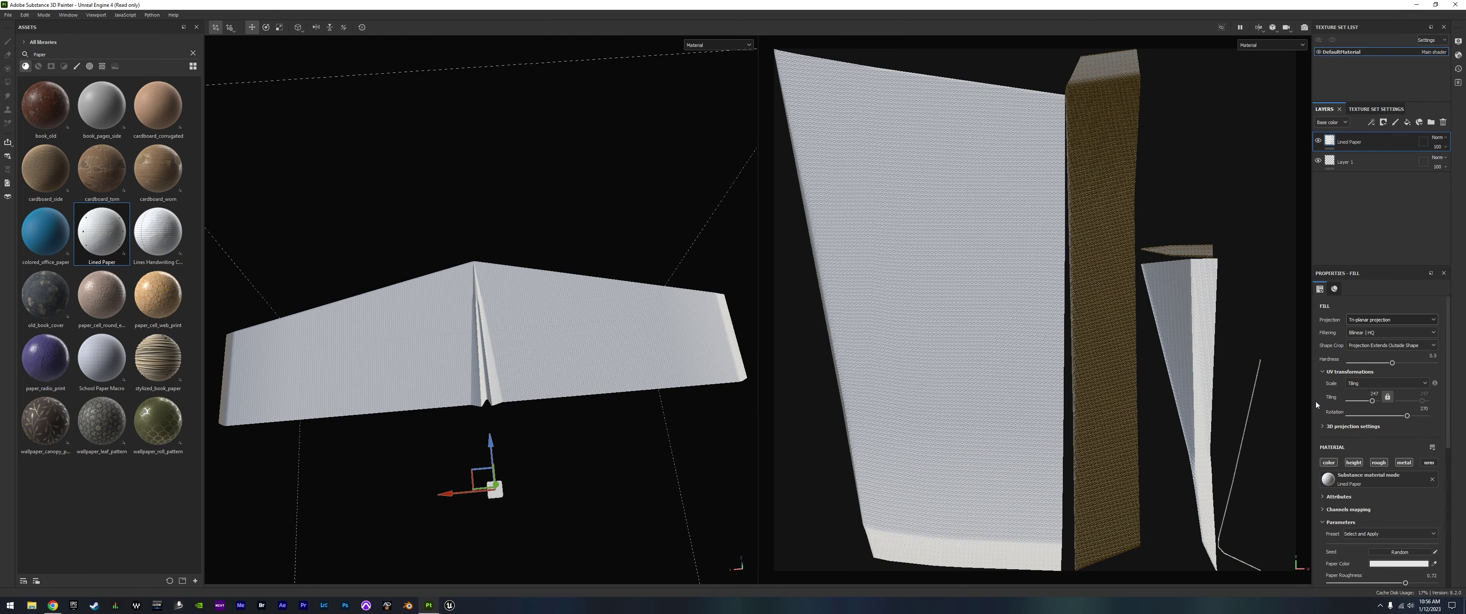
{"action": "type", "text": "2"}
{"action": "key", "text": "Return"}
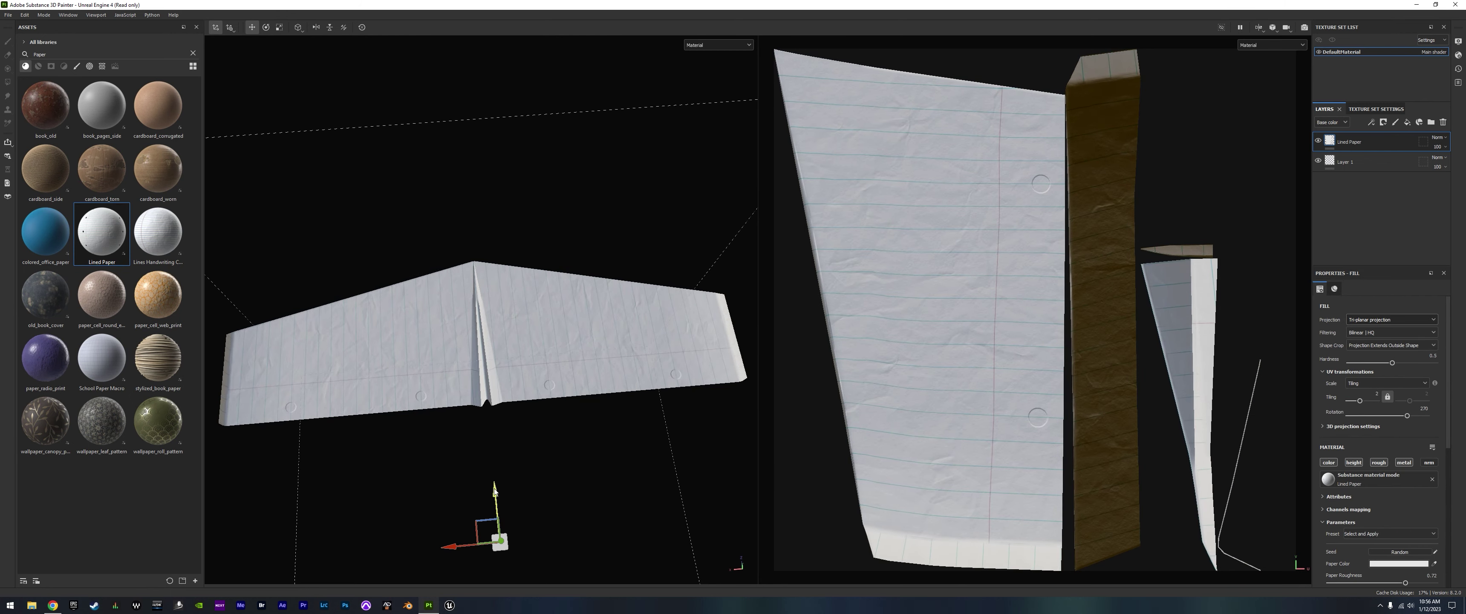
- Try planar projection, then set the paper projection back to UV projection
{"action": "left_click_drag", "start_coordinate": [494, 490], "coordinate": [669, 327], "text": "alt"}
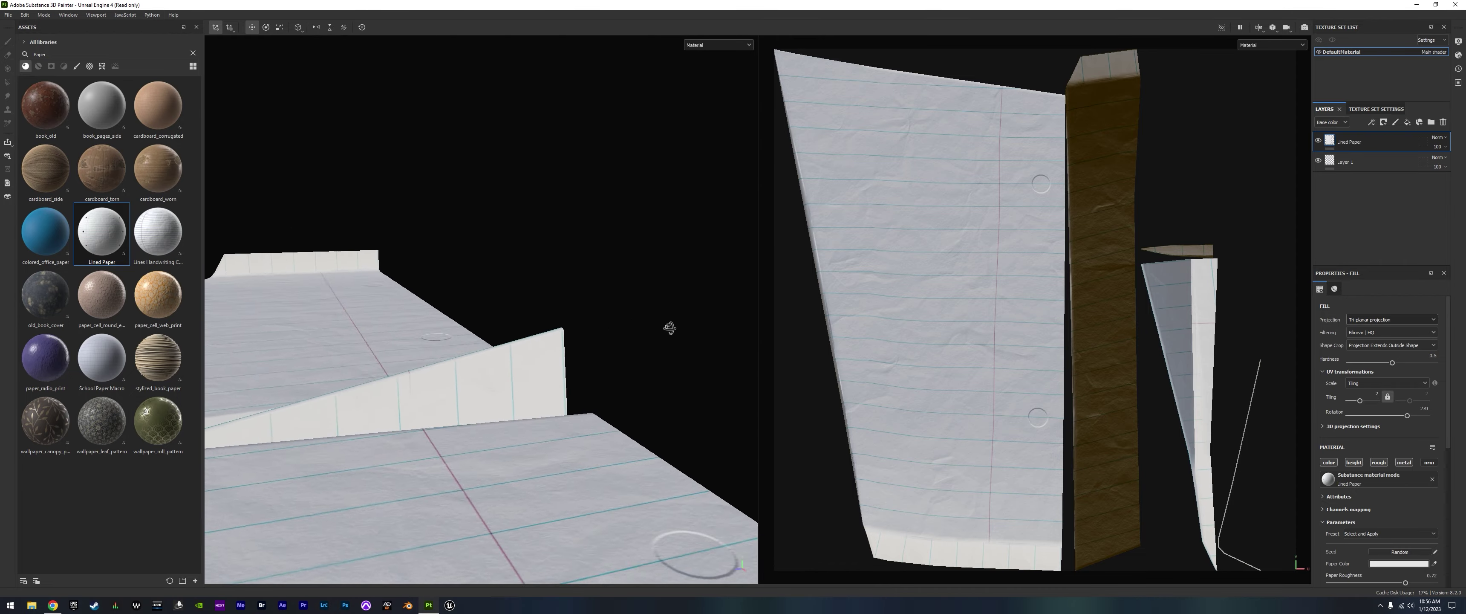
{"action": "left_click_drag", "start_coordinate": [669, 328], "coordinate": [373, 391], "text": "alt"}
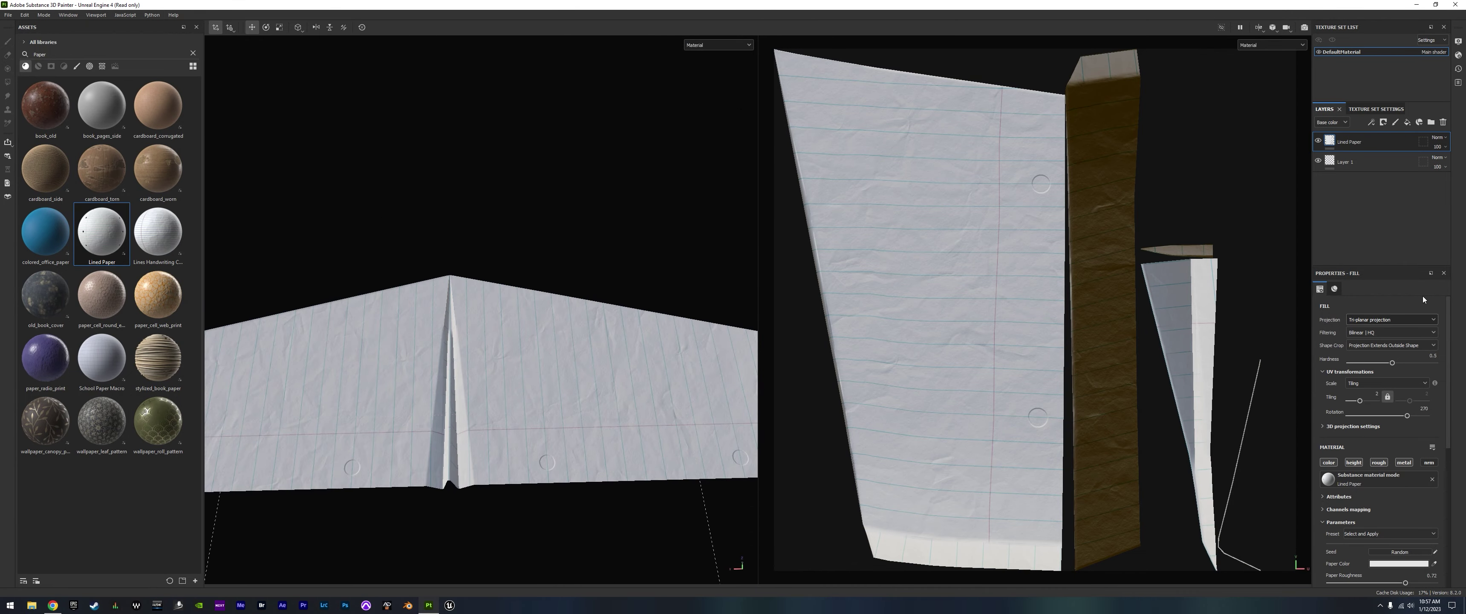
{"action": "left_click", "coordinate": [1377, 356]}
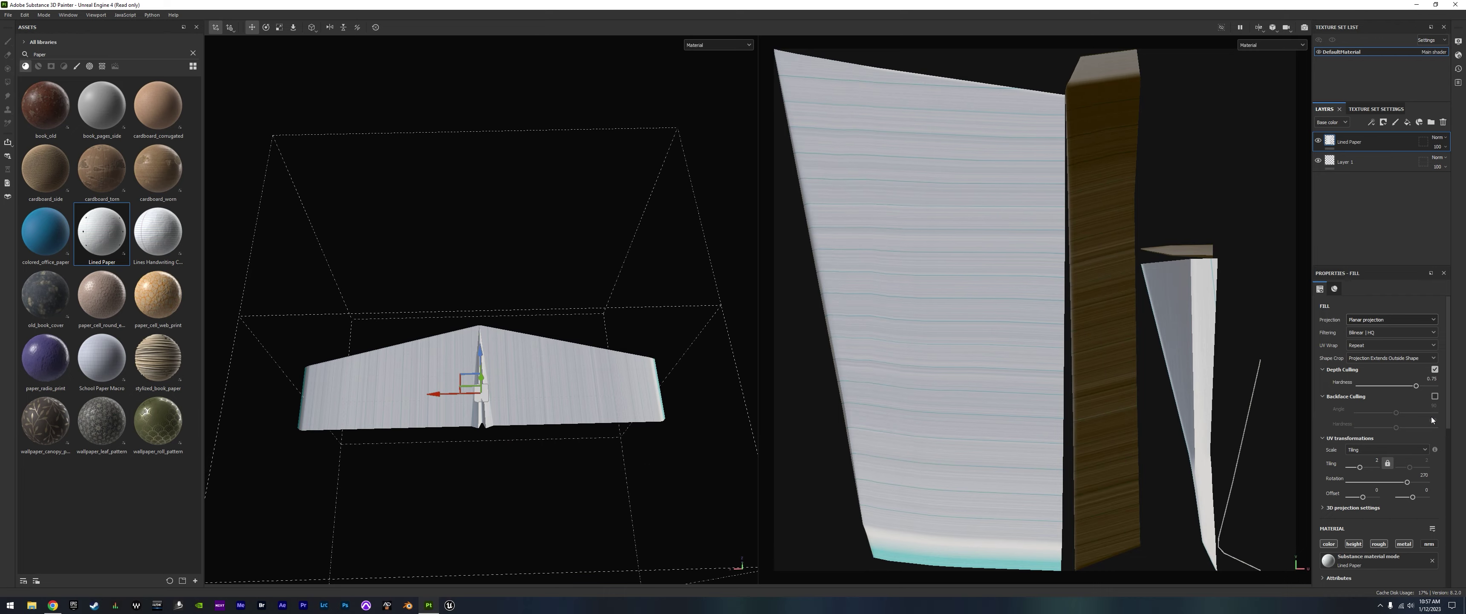
{"action": "left_click_drag", "start_coordinate": [416, 392], "coordinate": [407, 320], "text": "alt"}
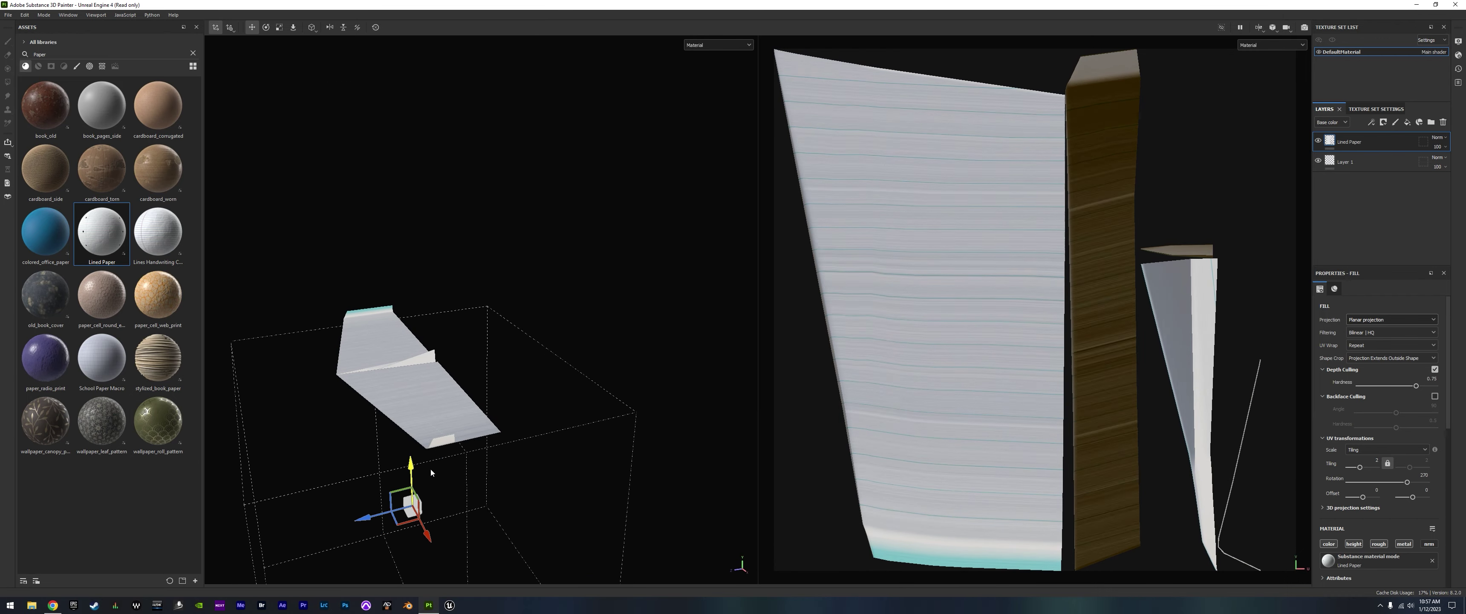
{"action": "left_click", "coordinate": [1393, 338]}
{"action": "key", "text": "f"}
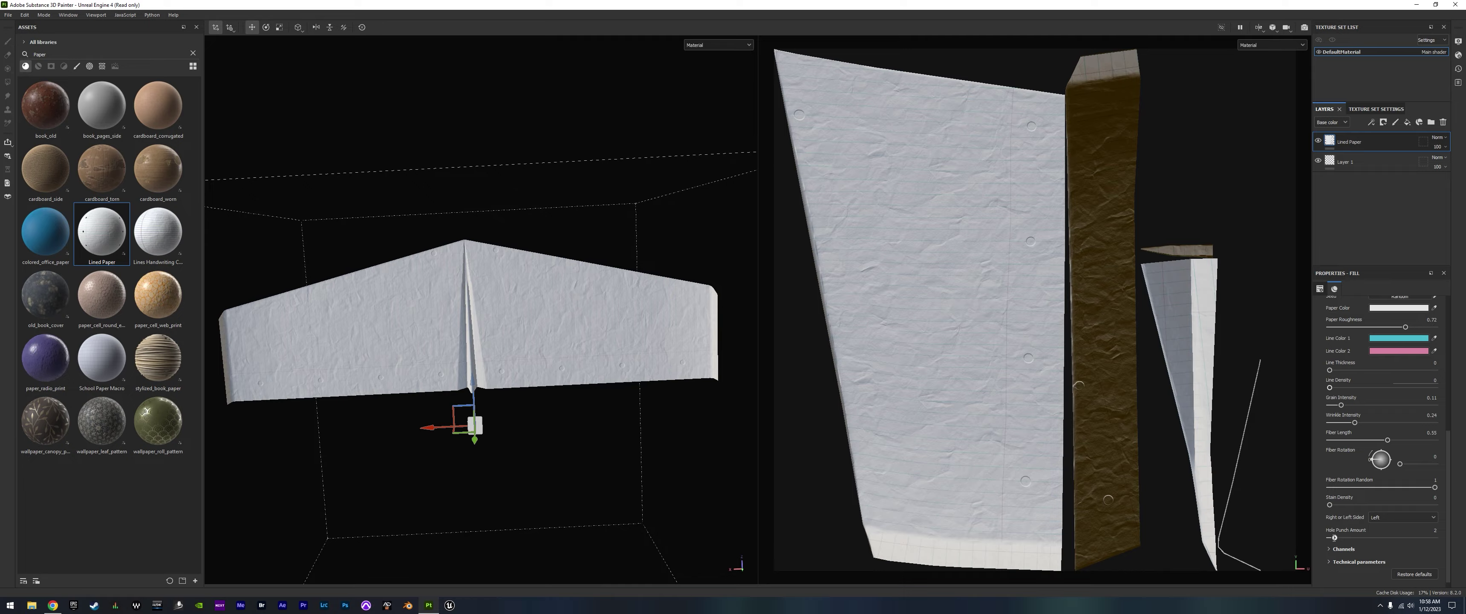
- Set Hole Punch Amount to 0 to remove the punched holes
{"action": "left_click_drag", "start_coordinate": [1335, 537], "coordinate": [1332, 537]}
{"action": "left_click_drag", "start_coordinate": [569, 353], "coordinate": [655, 342], "text": "alt"}
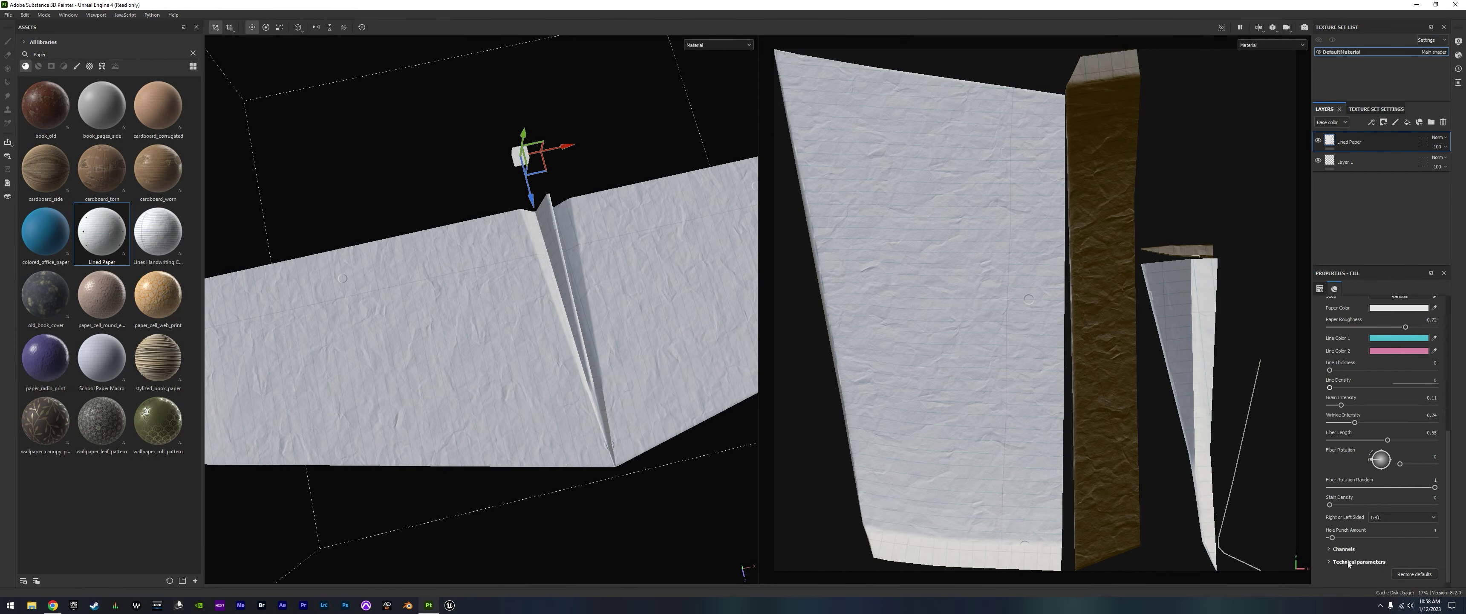
{"action": "left_click", "coordinate": [1330, 537]}
{"action": "mouse_move", "coordinate": [499, 422]}
{"action": "left_mouse_down", "text": "alt"}
{"action": "mouse_move", "coordinate": [524, 359]}
{"action": "mouse_move", "coordinate": [558, 361]}
{"action": "left_mouse_up", "text": "alt"}
- Give the paper yellow-brown stains with a stain density of 0.43
{"action": "left_click_drag", "start_coordinate": [1362, 505], "coordinate": [1388, 505]}
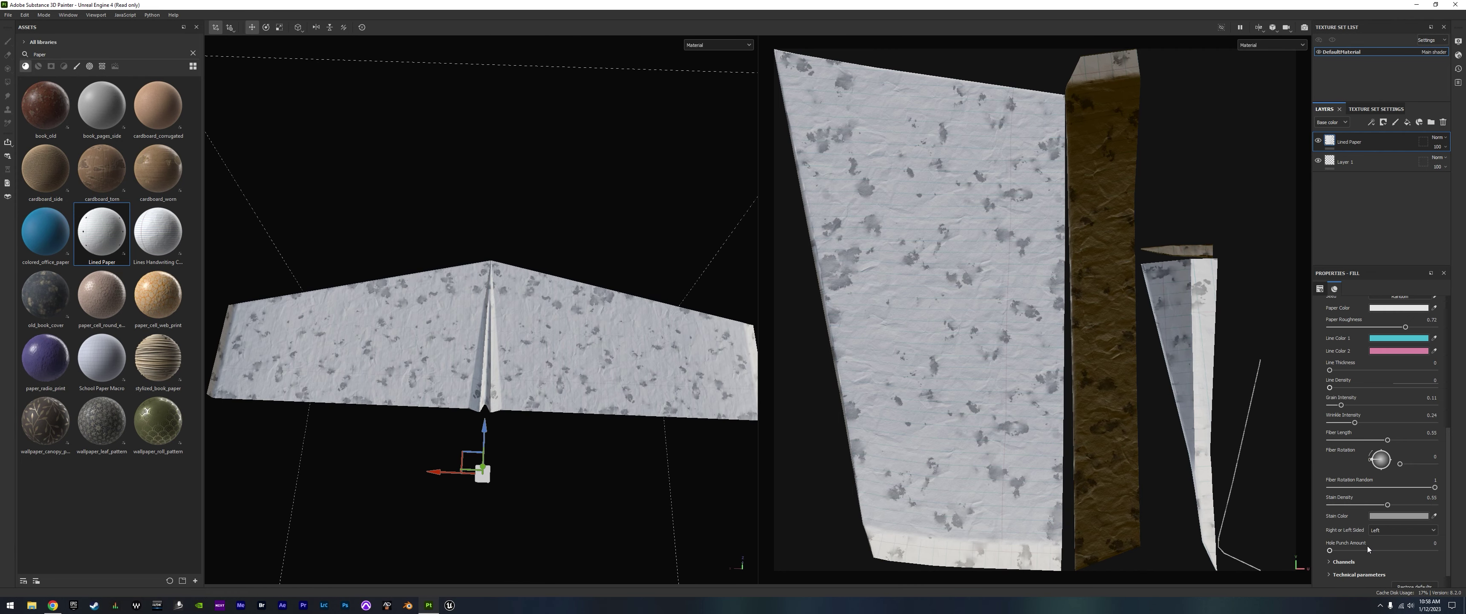
{"action": "left_click", "coordinate": [1335, 505]}
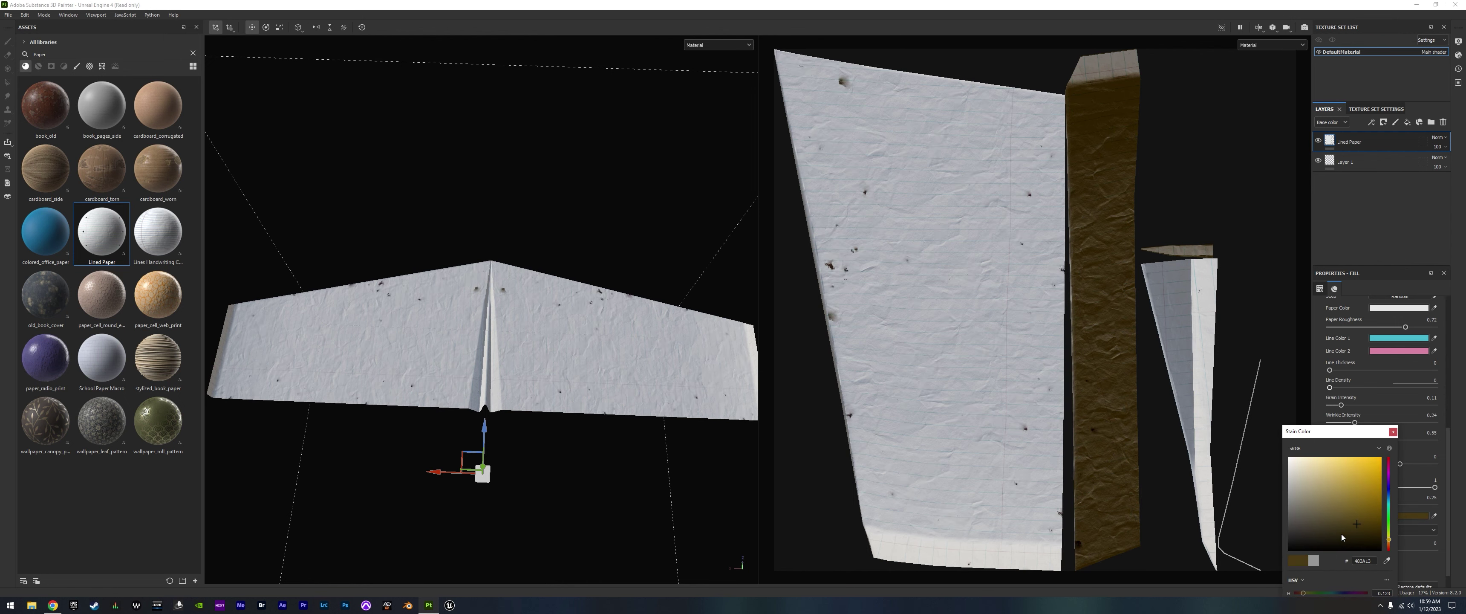
{"action": "scroll", "coordinate": [518, 405], "scroll_direction": "up", "scroll_amount": 5}
{"action": "left_click", "coordinate": [1392, 432]}
{"action": "left_click", "coordinate": [1375, 504]}
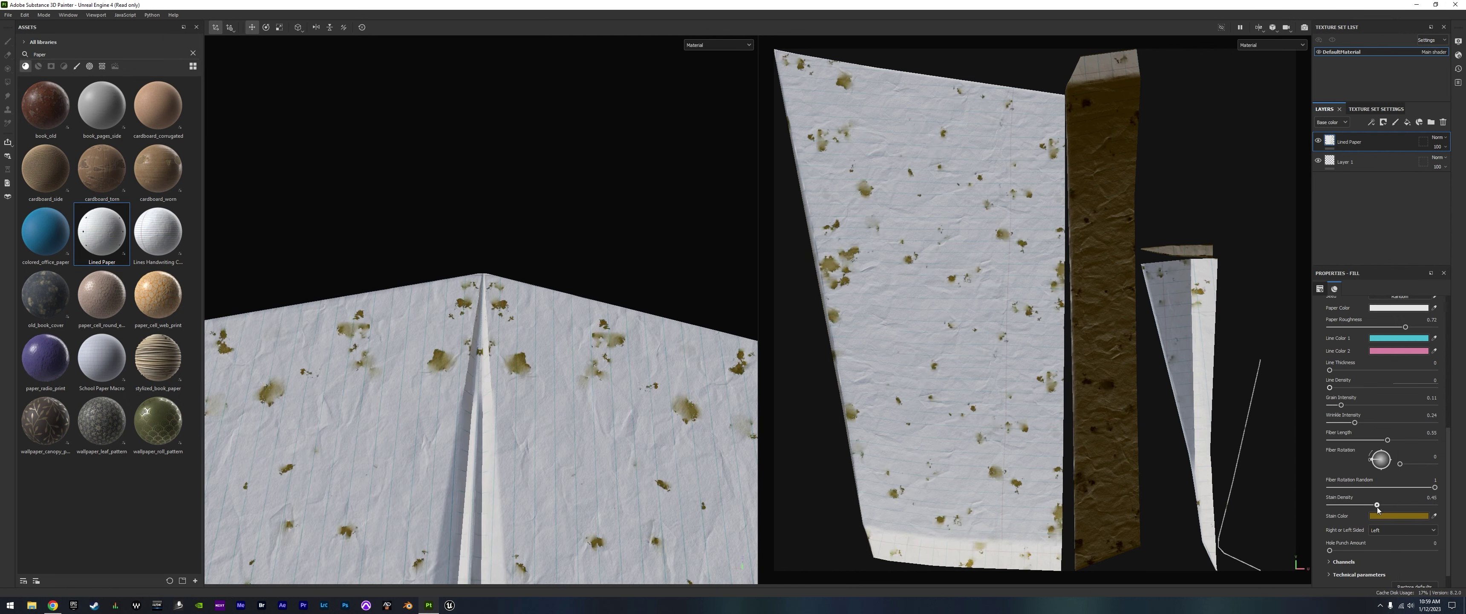
{"action": "scroll", "coordinate": [557, 480], "scroll_direction": "down", "scroll_amount": 5}
{"action": "left_click_drag", "start_coordinate": [494, 416], "coordinate": [1388, 511], "text": "alt"}
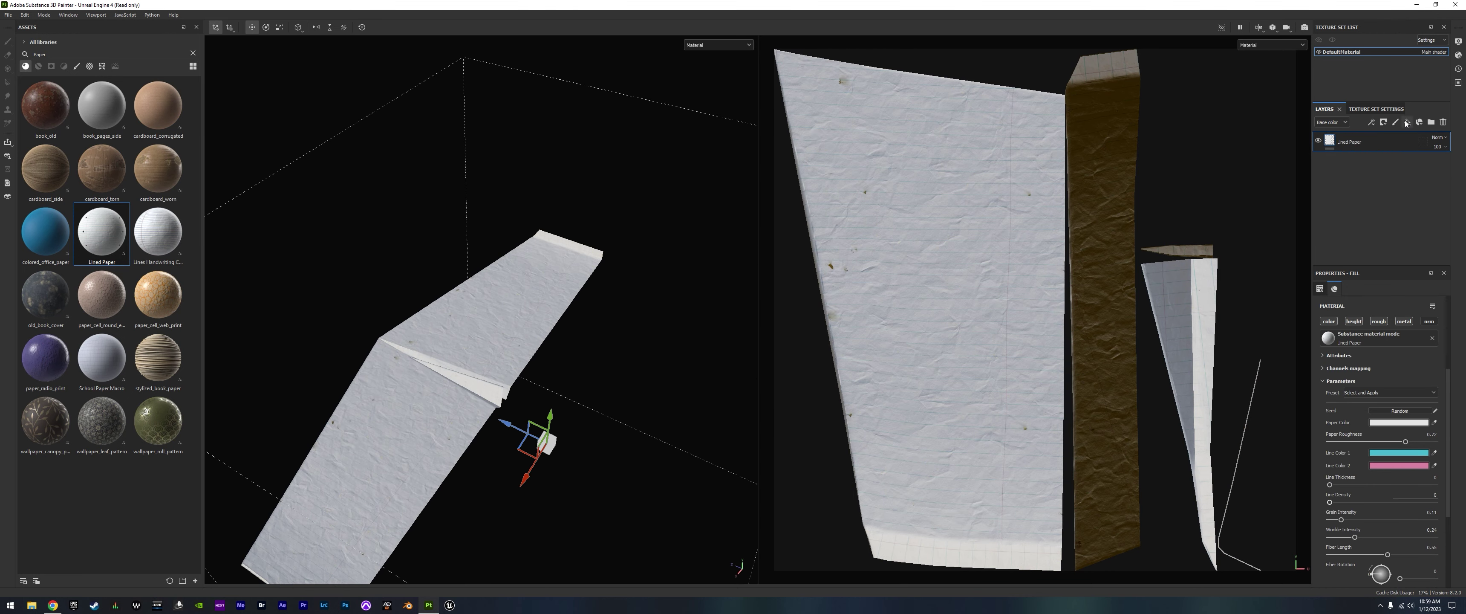
- Add a fill layer with normal channel off and a dark olive base colour
{"action": "left_click_drag", "start_coordinate": [1376, 162], "coordinate": [1330, 151]}
{"action": "left_click", "coordinate": [1431, 321]}
{"action": "left_click", "coordinate": [1374, 380]}
{"action": "left_click", "coordinate": [1359, 519]}
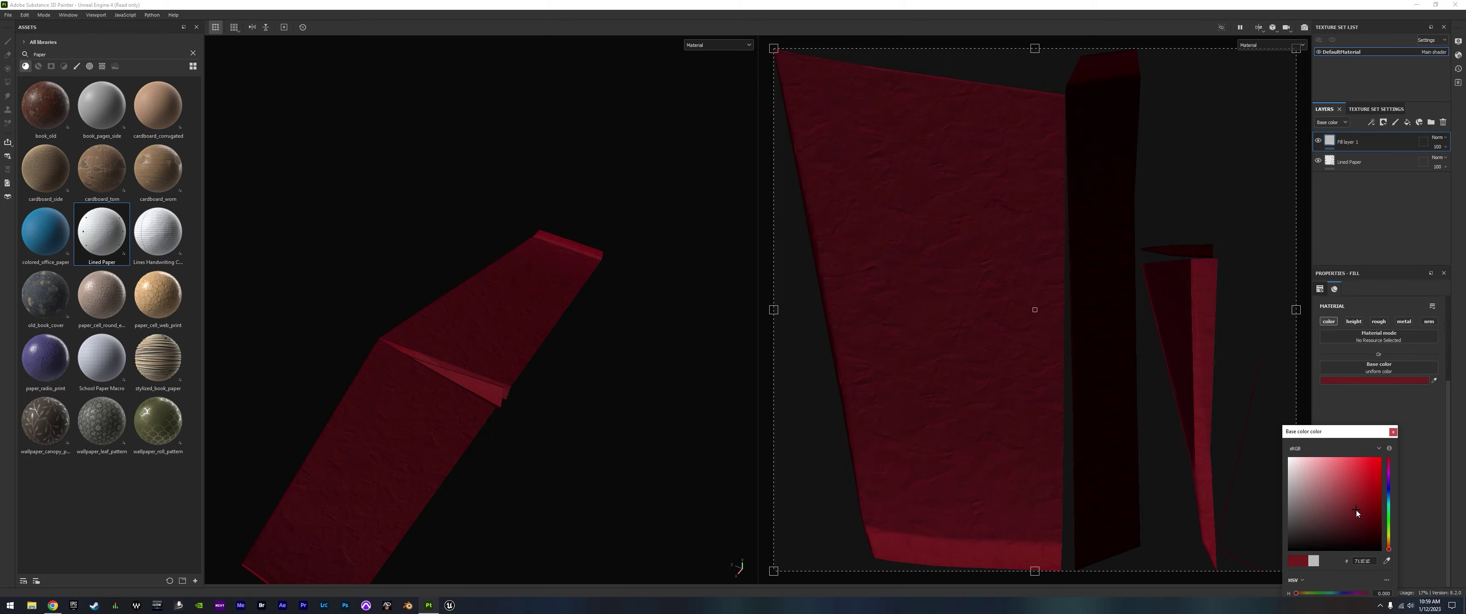
{"action": "left_click_drag", "start_coordinate": [1388, 548], "coordinate": [1388, 539]}
{"action": "left_click", "coordinate": [1359, 519]}
- Give the fill layer a black mask with a tri-planar Dirt generator at level 0.89
{"action": "right_click", "coordinate": [1335, 142]}
{"action": "left_click", "coordinate": [1366, 164]}
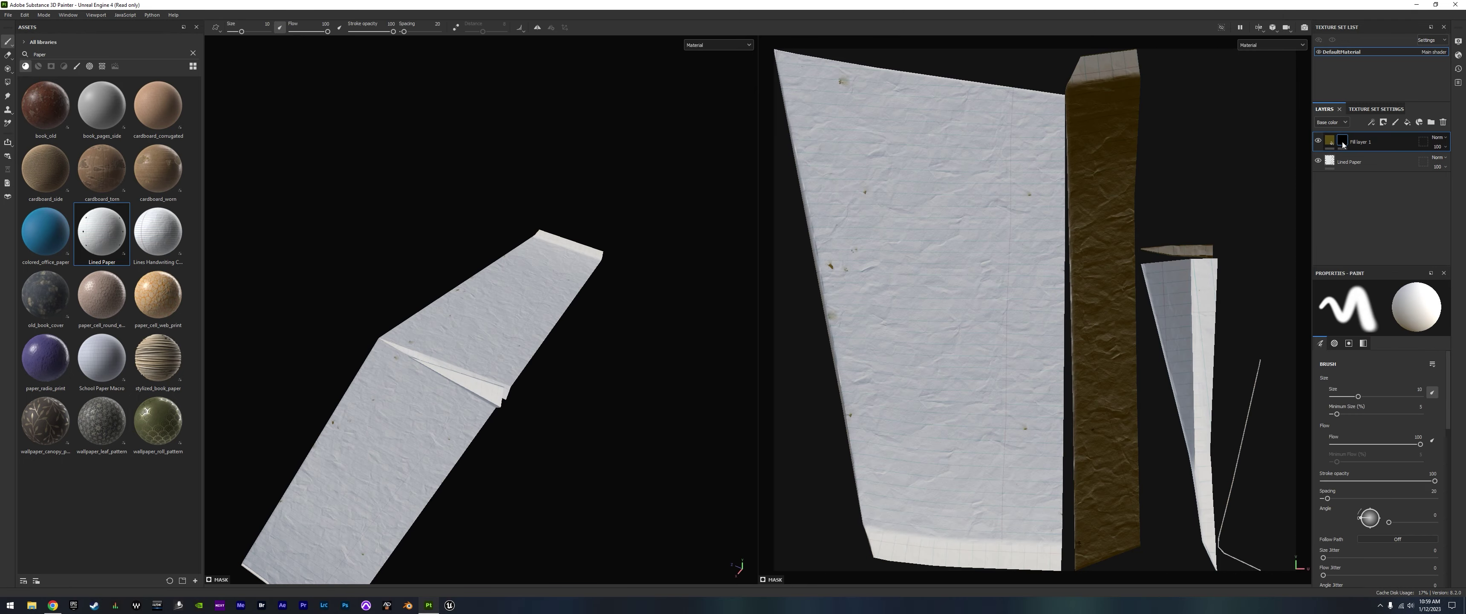
{"action": "right_click", "coordinate": [1342, 140]}
{"action": "left_click", "coordinate": [1372, 188]}
{"action": "left_click", "coordinate": [1381, 308]}
{"action": "left_click", "coordinate": [1377, 363]}
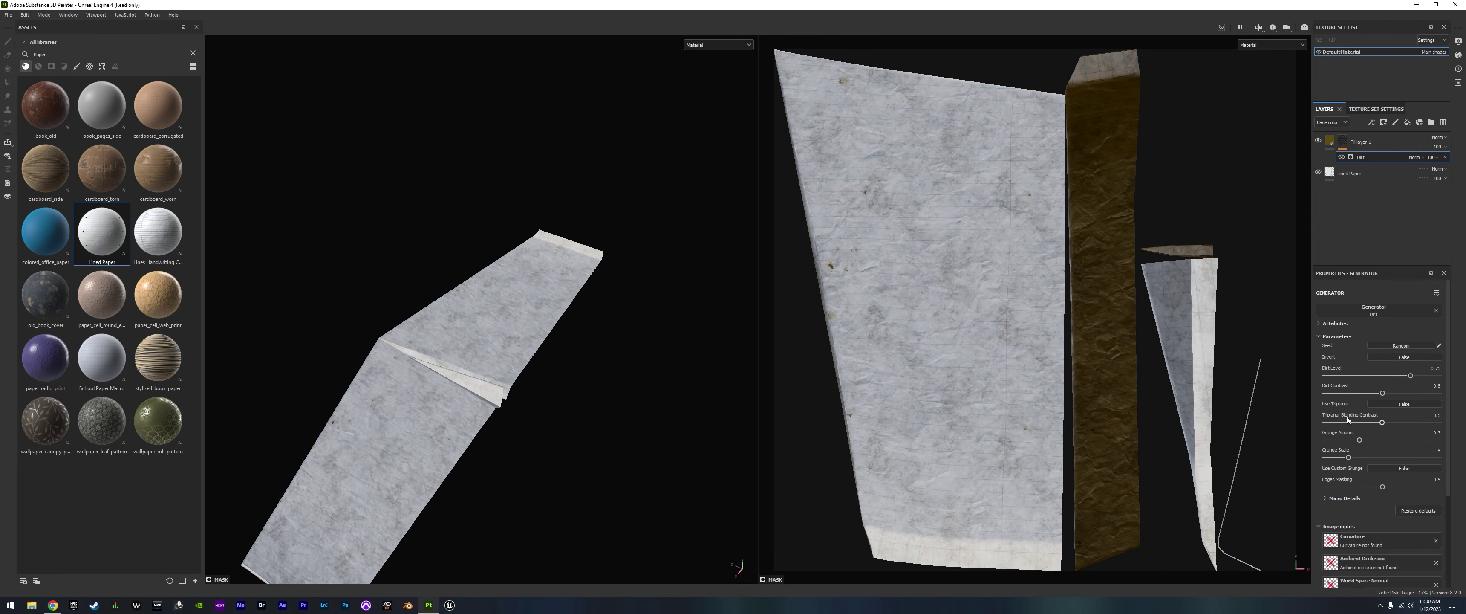
{"action": "left_click", "coordinate": [1404, 404]}
{"action": "left_click_drag", "start_coordinate": [1410, 376], "coordinate": [1427, 376]}
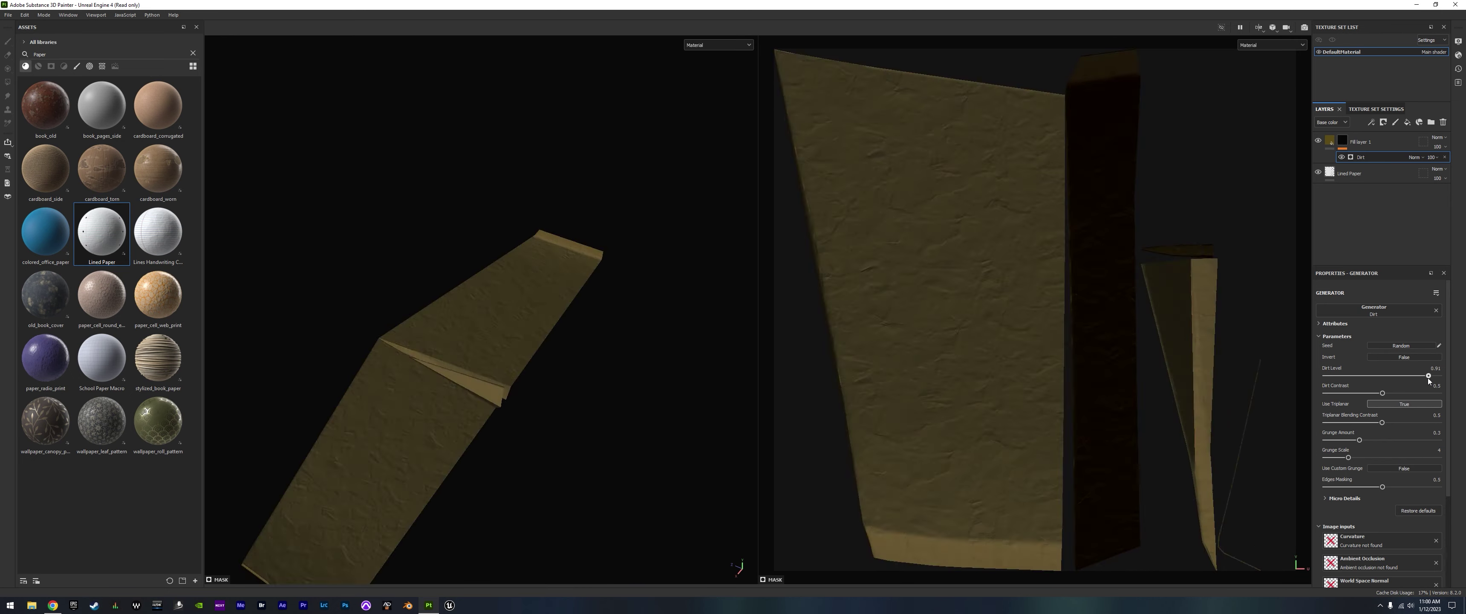
- Bake the mesh maps for the wing
{"action": "left_click", "coordinate": [25, 14]}
{"action": "left_click", "coordinate": [46, 48]}
{"action": "left_click", "coordinate": [796, 436]}
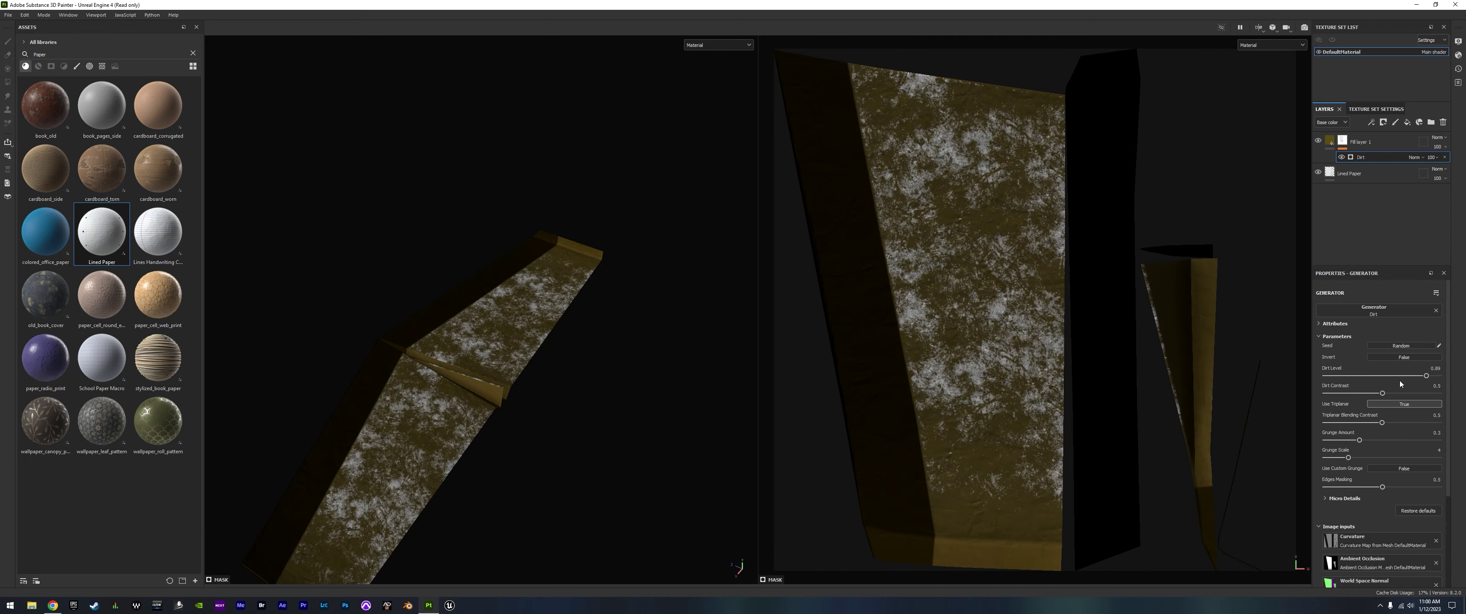
- Lower the dirt level, raise grunge amount, set grunge scale 1 and contrast about 0.59
{"action": "mouse_move", "coordinate": [1426, 376]}
{"action": "left_mouse_down"}
{"action": "mouse_move", "coordinate": [1364, 393]}
{"action": "mouse_move", "coordinate": [1368, 377]}
{"action": "left_mouse_up"}
{"action": "mouse_move", "coordinate": [1359, 440]}
{"action": "left_mouse_down"}
{"action": "mouse_move", "coordinate": [1409, 439]}
{"action": "mouse_move", "coordinate": [1339, 458]}
{"action": "mouse_move", "coordinate": [1427, 439]}
{"action": "mouse_move", "coordinate": [1296, 381]}
{"action": "mouse_move", "coordinate": [1360, 393]}
{"action": "left_mouse_up"}
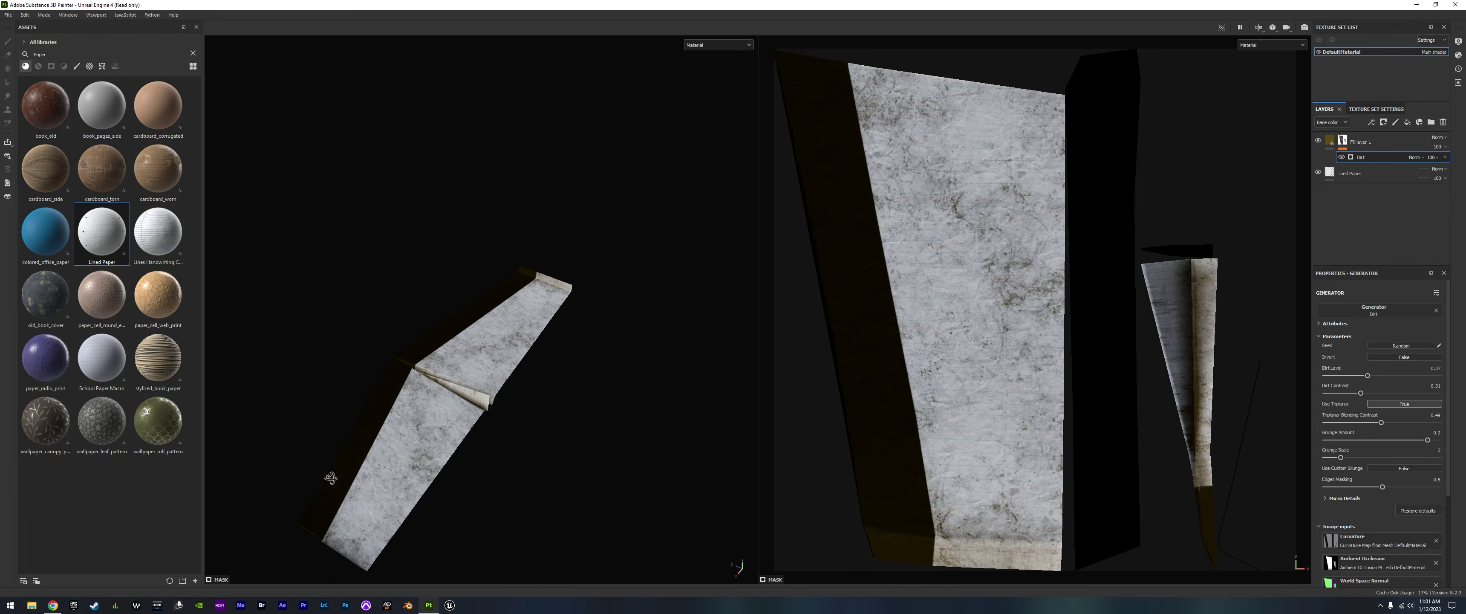
{"action": "mouse_move", "coordinate": [327, 485]}
{"action": "left_mouse_down", "text": "alt"}
{"action": "mouse_move", "coordinate": [551, 353]}
{"action": "mouse_move", "coordinate": [582, 319]}
{"action": "mouse_move", "coordinate": [616, 341]}
{"action": "mouse_move", "coordinate": [536, 243]}
{"action": "mouse_move", "coordinate": [465, 257]}
{"action": "mouse_move", "coordinate": [478, 312]}
{"action": "mouse_move", "coordinate": [609, 393]}
{"action": "left_mouse_up", "text": "alt"}
{"action": "left_click", "coordinate": [1325, 457]}
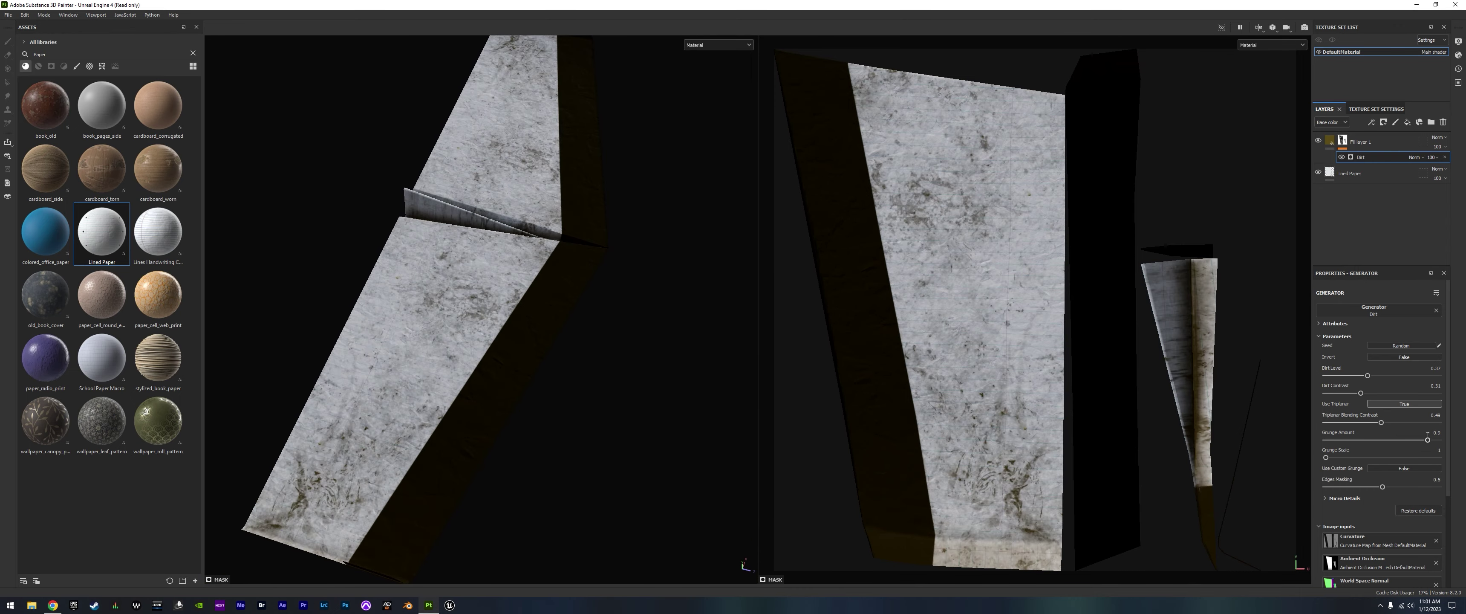
{"action": "mouse_move", "coordinate": [1338, 393]}
{"action": "left_mouse_down"}
{"action": "mouse_move", "coordinate": [1393, 393]}
{"action": "mouse_move", "coordinate": [1360, 375]}
{"action": "left_mouse_up"}
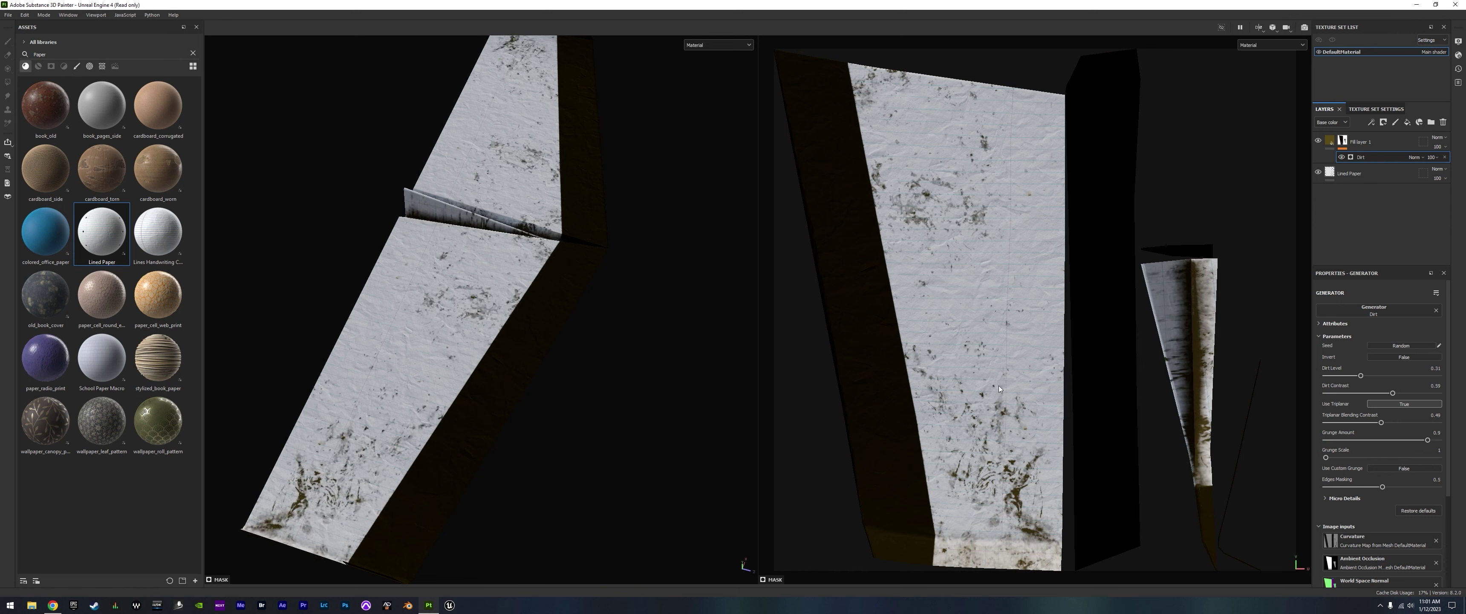
{"action": "left_click_drag", "start_coordinate": [603, 342], "coordinate": [636, 372], "text": "alt"}
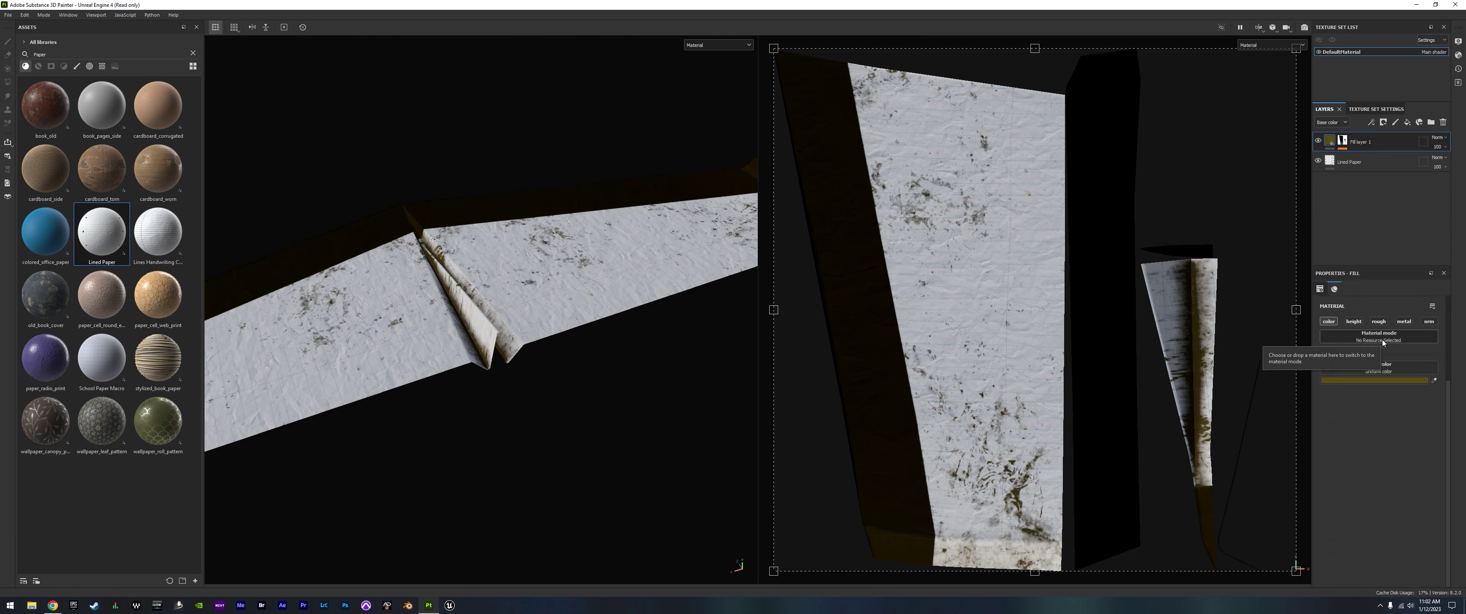
- Export the wing textures at 4096 to Substance Game Materials/PaperWing and save the project
{"action": "left_click", "coordinate": [27, 130]}
{"action": "left_click", "coordinate": [910, 189]}
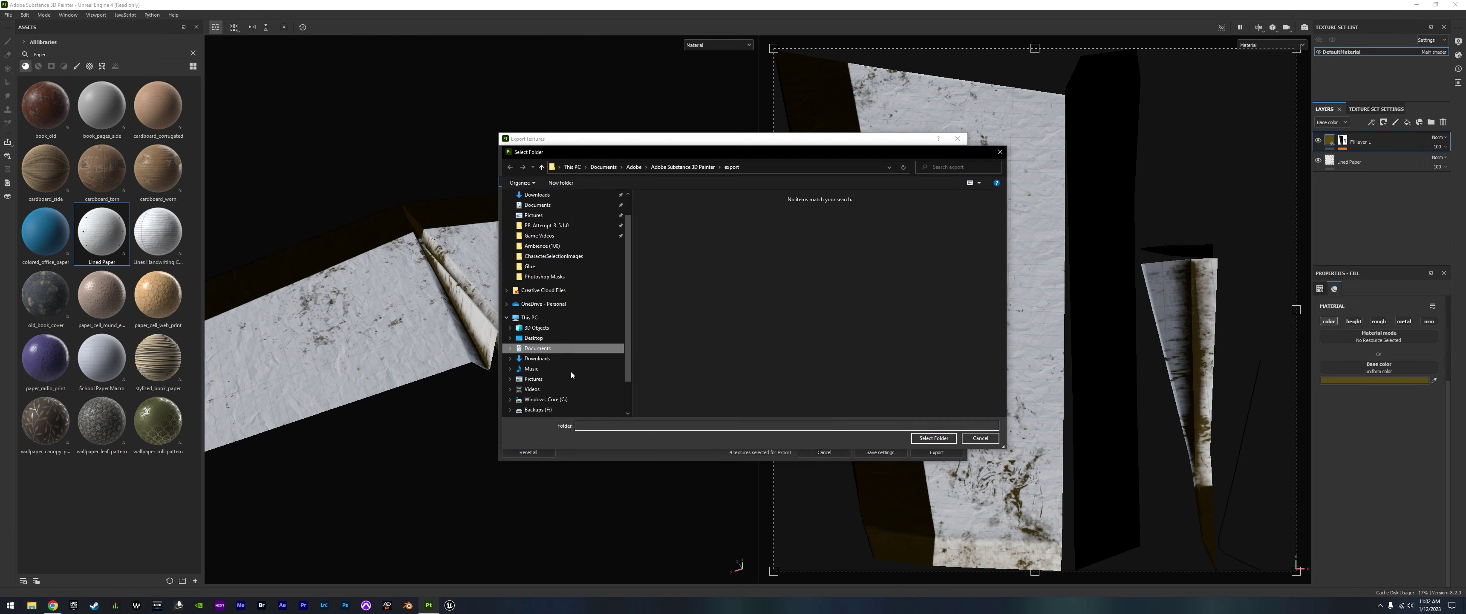
{"action": "double_click", "coordinate": [697, 344]}
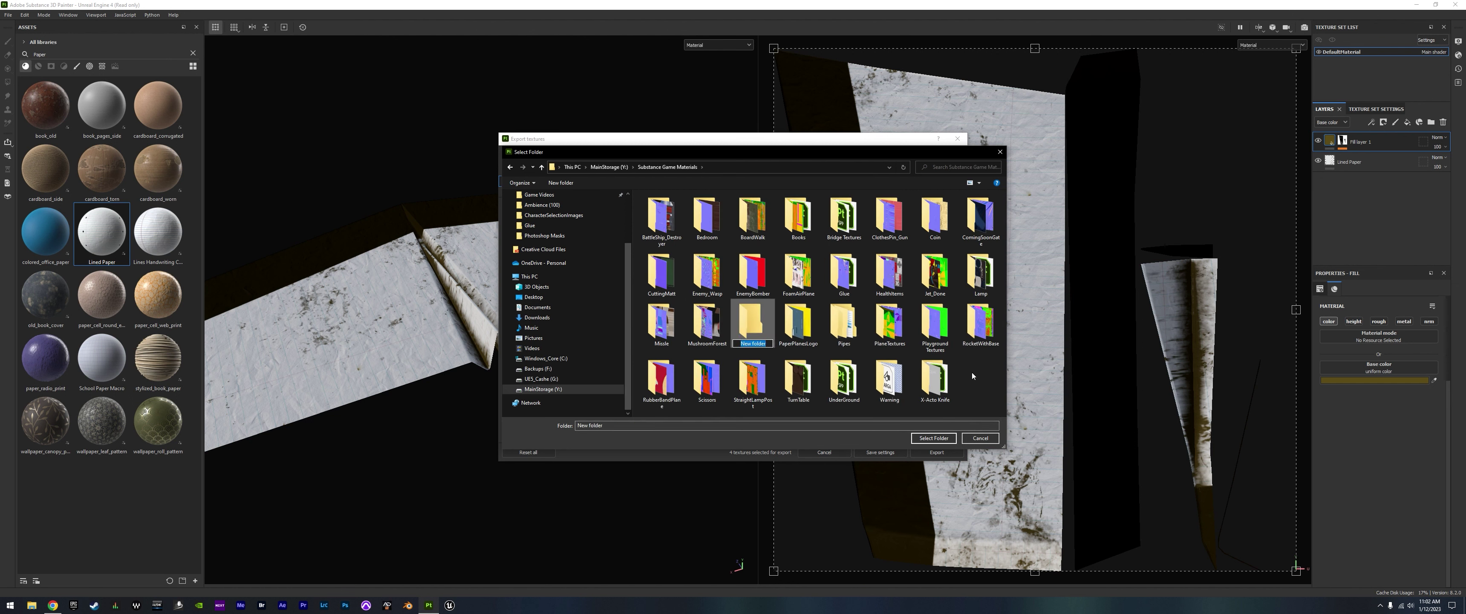
{"action": "left_click", "coordinate": [796, 334]}
{"action": "left_click", "coordinate": [933, 437]}
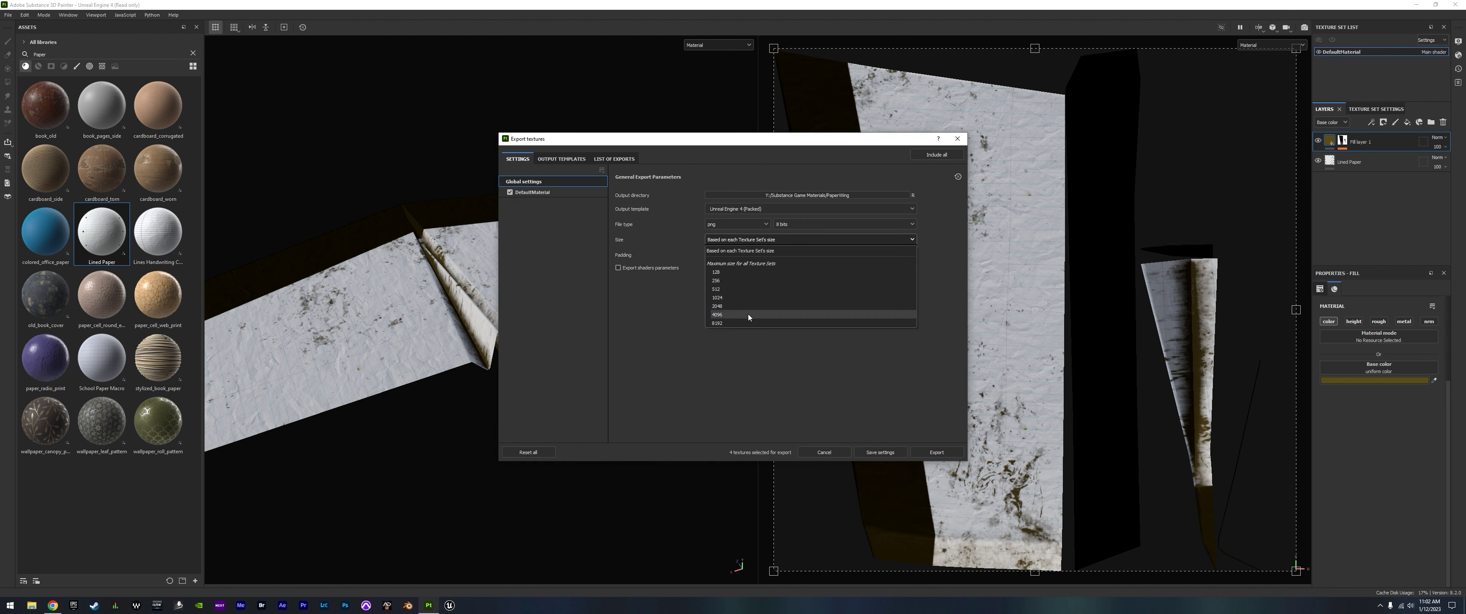
{"action": "left_click", "coordinate": [748, 313]}
{"action": "left_click", "coordinate": [937, 452]}
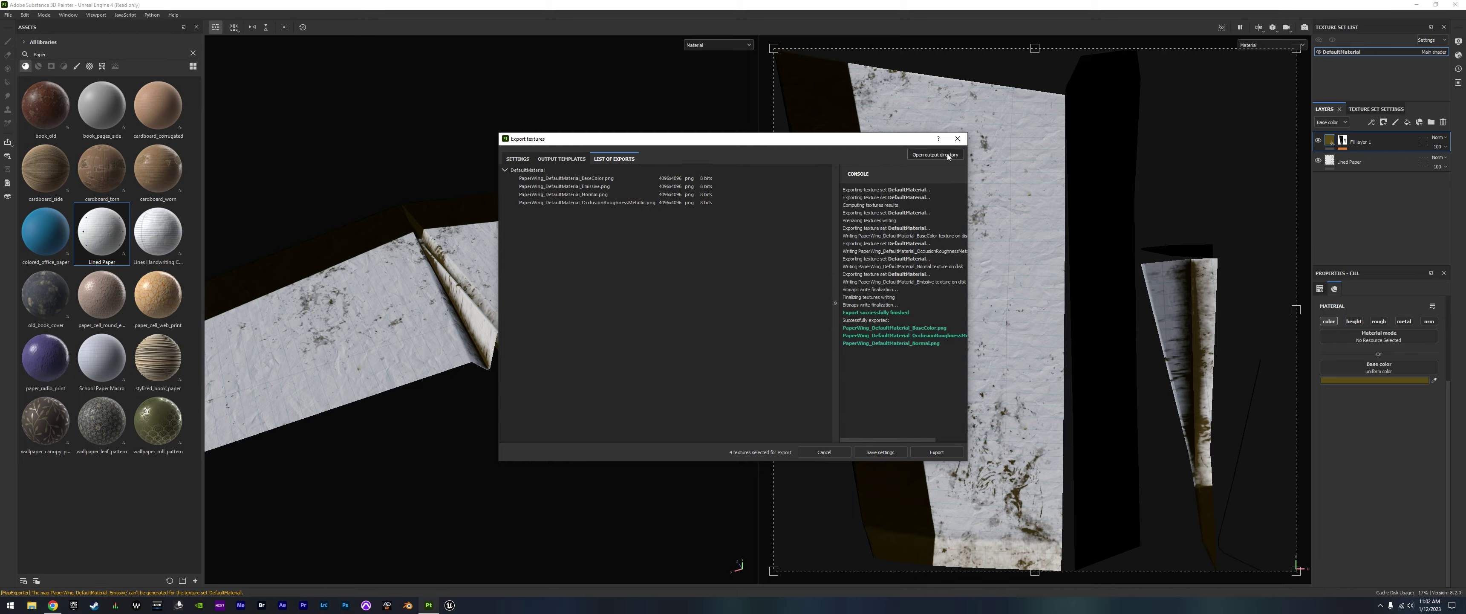
{"action": "left_click", "coordinate": [957, 138]}
{"action": "key", "text": "ctrl+s"}
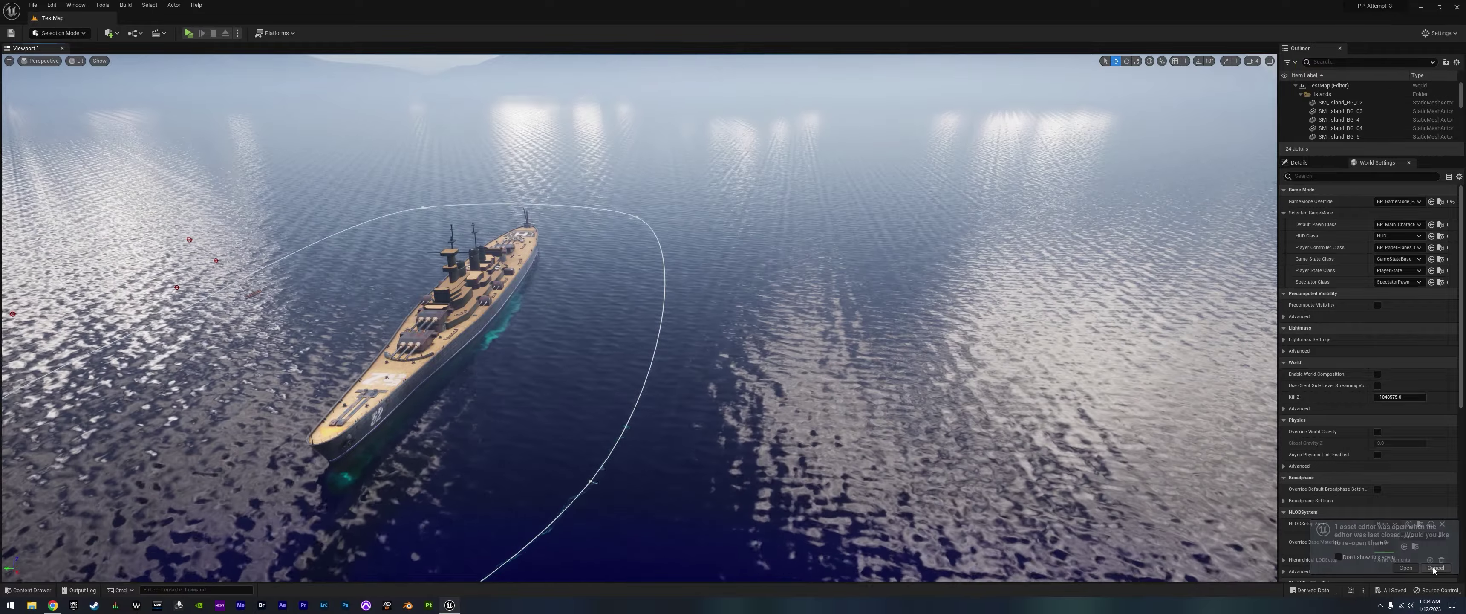
- Navigate the Content Drawer to the PaperPlanes_Master Character folder
{"action": "left_click", "coordinate": [28, 590]}
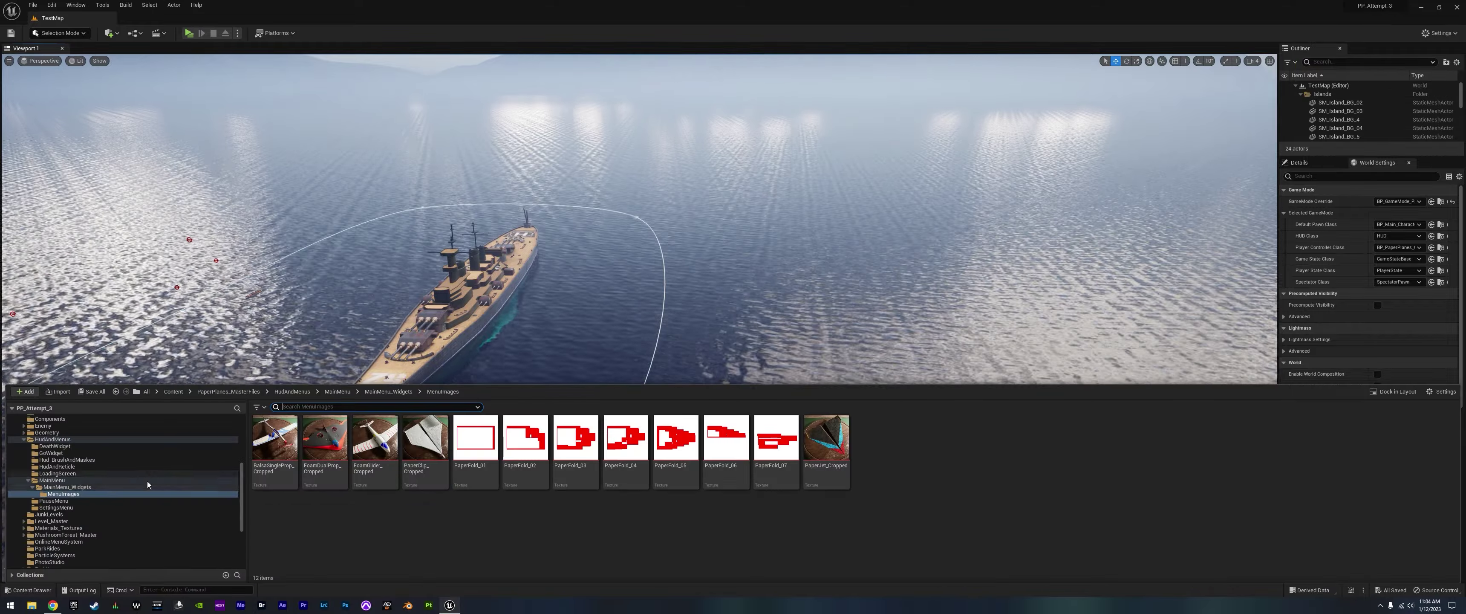
{"action": "left_click", "coordinate": [53, 507]}
{"action": "left_click", "coordinate": [24, 507]}
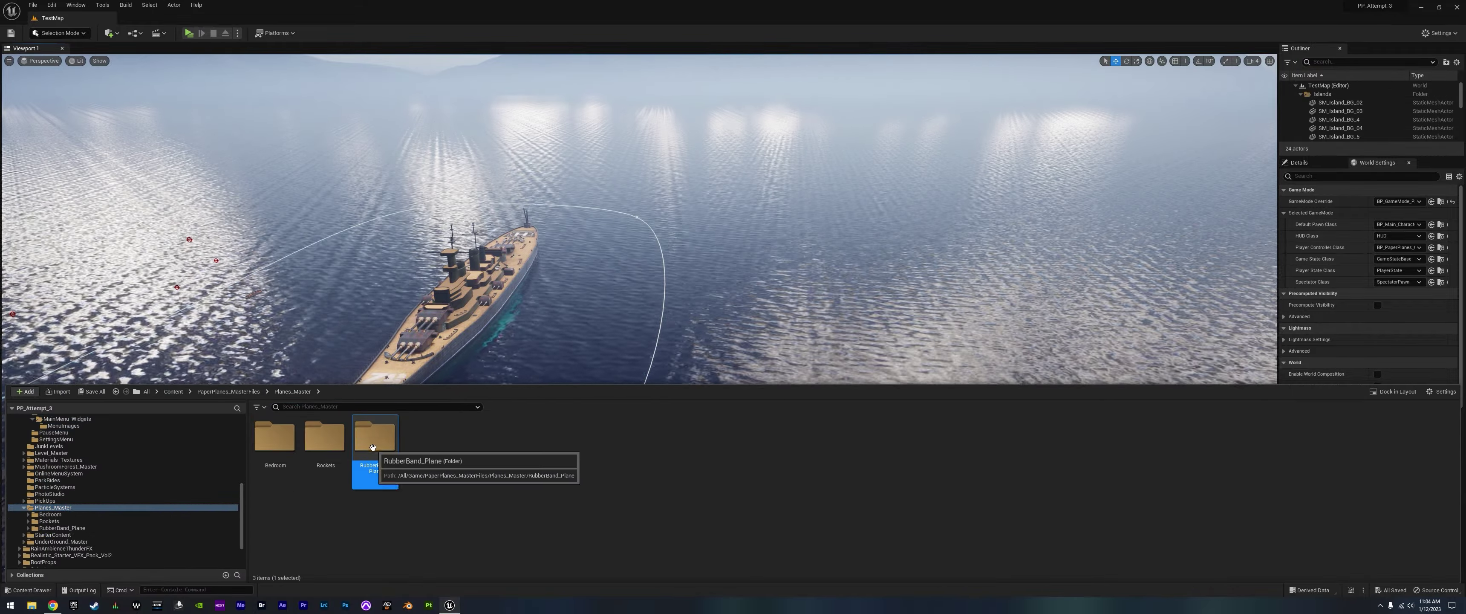
{"action": "double_click", "coordinate": [375, 437]}
{"action": "double_click", "coordinate": [336, 448]}
{"action": "left_click", "coordinate": [68, 555]}
{"action": "double_click", "coordinate": [325, 437]}
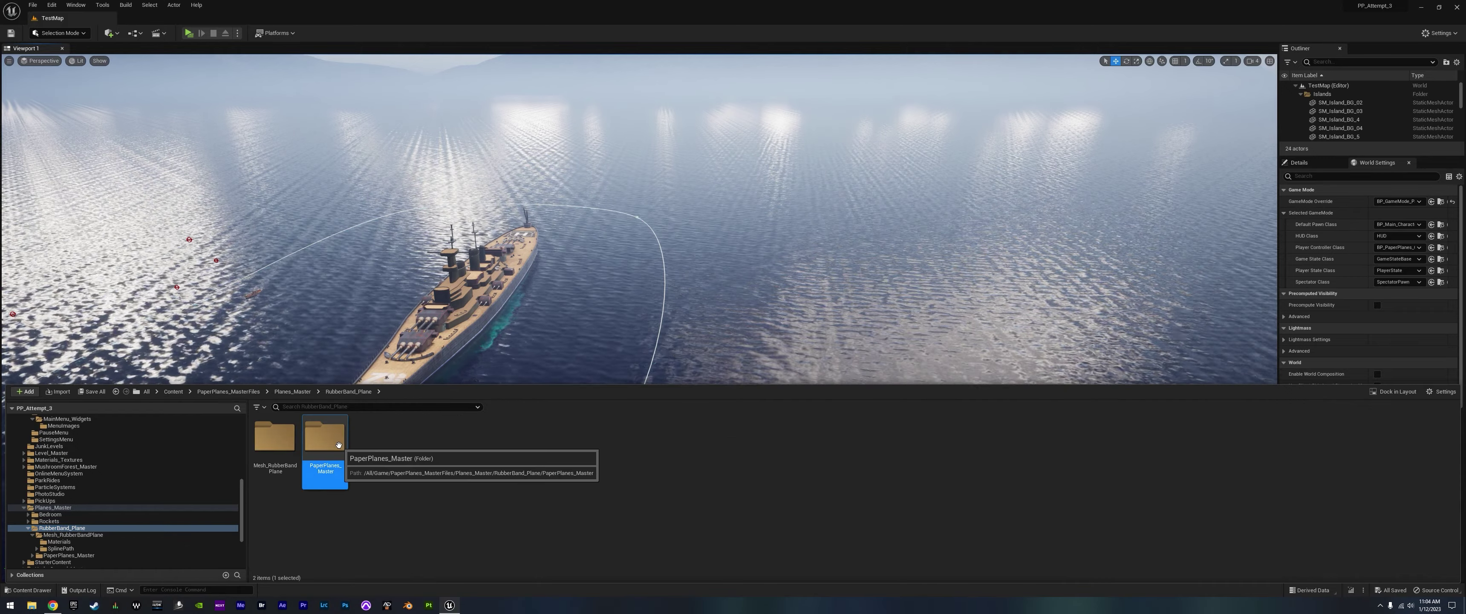
{"action": "double_click", "coordinate": [275, 437]}
{"action": "double_click", "coordinate": [275, 437]}
- Import the paper wing FBX from the Blender Models folder into Character
{"action": "right_click", "coordinate": [1105, 510]}
{"action": "left_click", "coordinate": [1081, 219]}
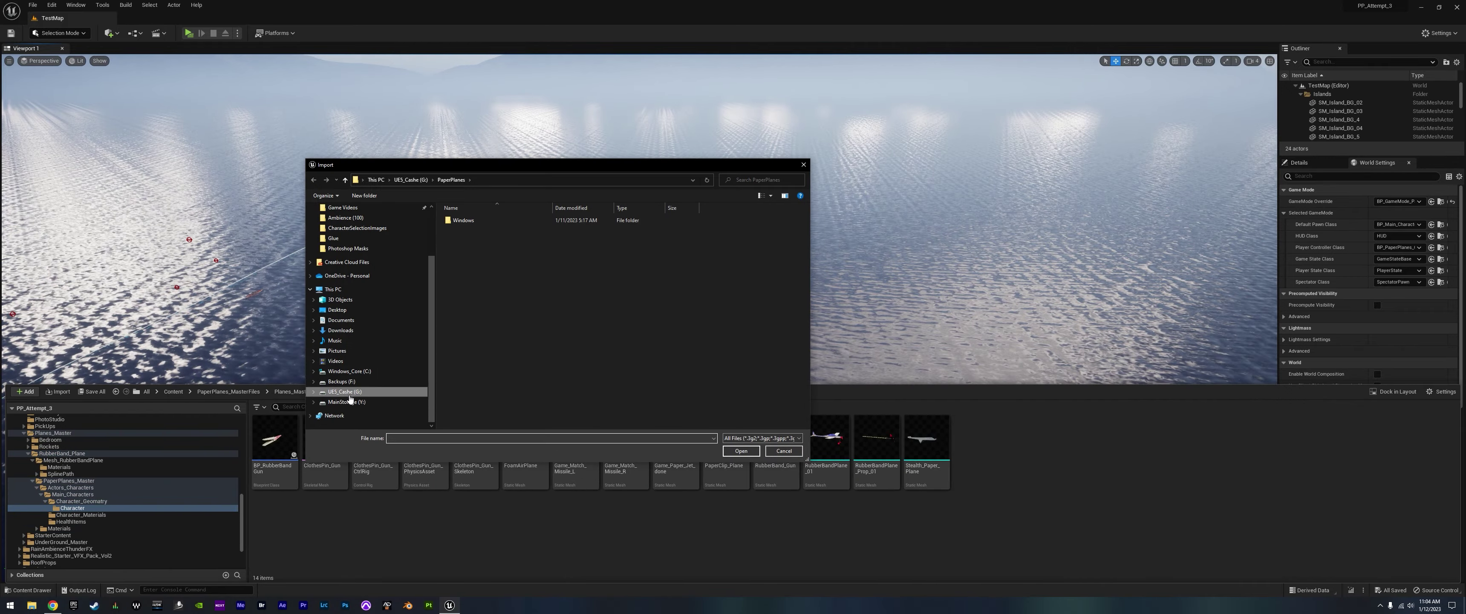
{"action": "left_click", "coordinate": [349, 401]}
{"action": "double_click", "coordinate": [472, 399]}
{"action": "double_click", "coordinate": [472, 220]}
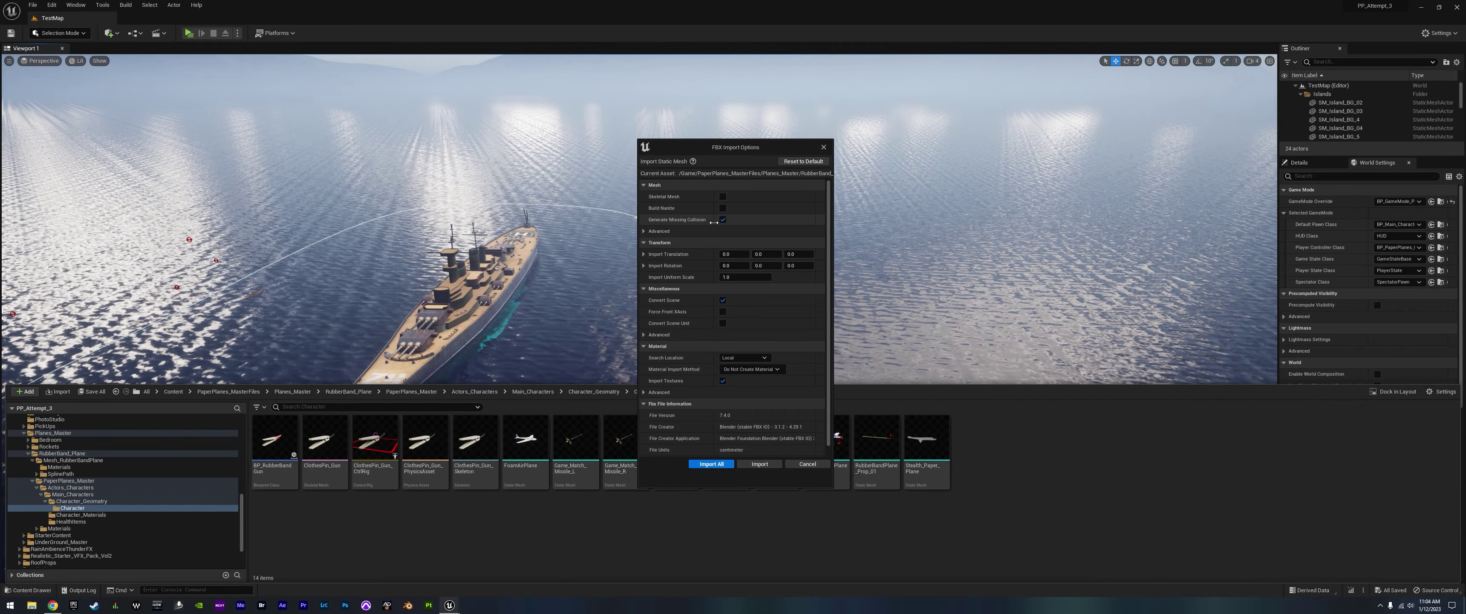
{"action": "left_click", "coordinate": [711, 464]}
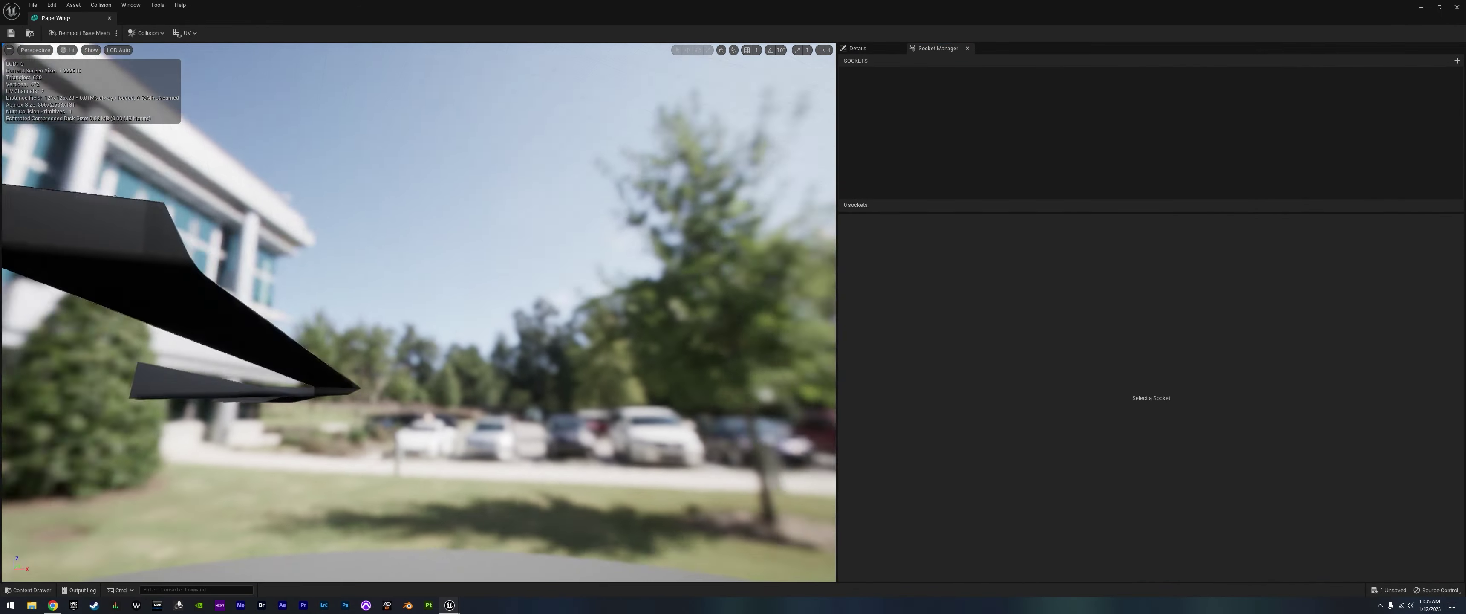
- Import the three PaperWing textures into Materials and duplicate the M_RubberBandPlane material
{"action": "key", "text": "ctrl+space"}
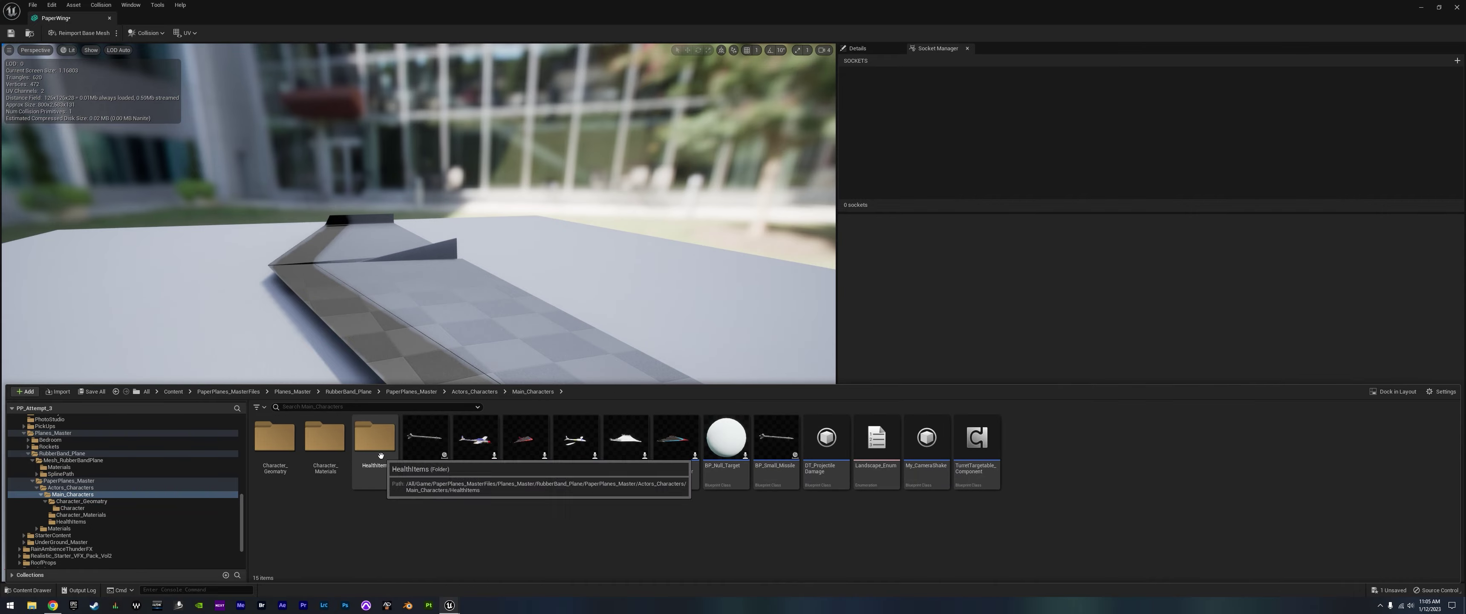
{"action": "double_click", "coordinate": [325, 438]}
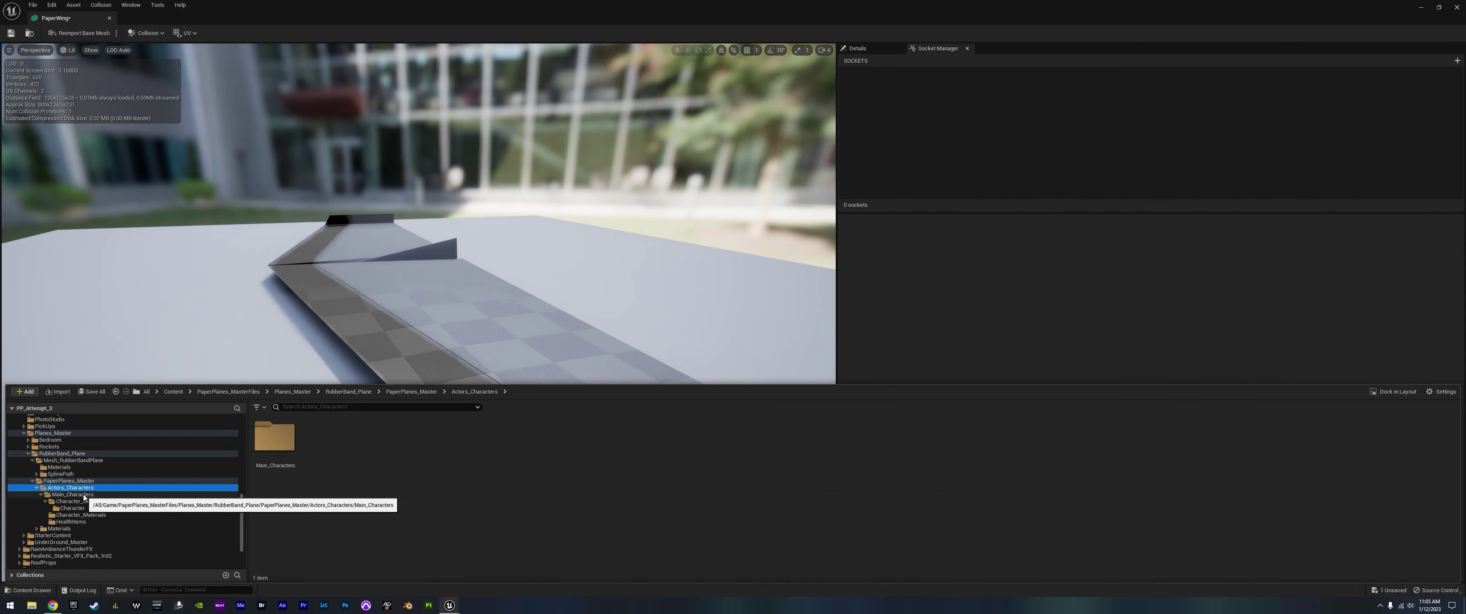
{"action": "left_click", "coordinate": [59, 467]}
{"action": "right_click", "coordinate": [1060, 212]}
{"action": "left_click", "coordinate": [1098, 259]}
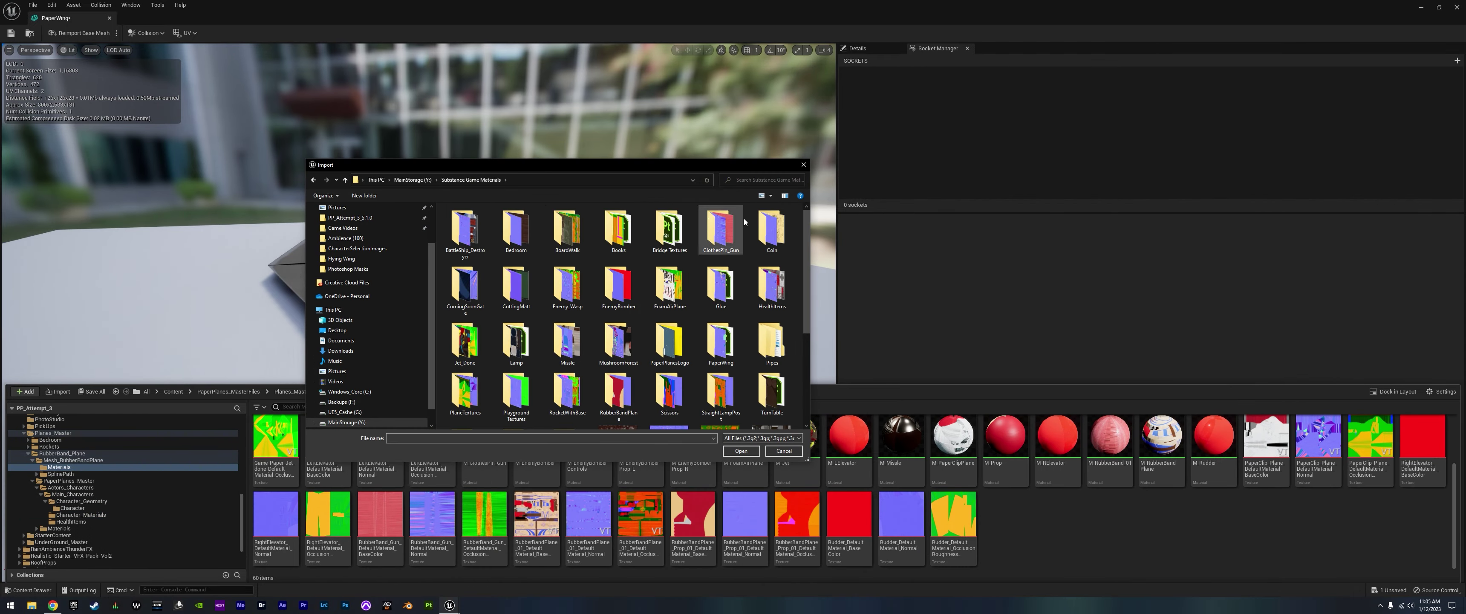
{"action": "double_click", "coordinate": [721, 341]}
{"action": "left_click_drag", "start_coordinate": [579, 302], "coordinate": [444, 205]}
{"action": "left_click", "coordinate": [741, 451]}
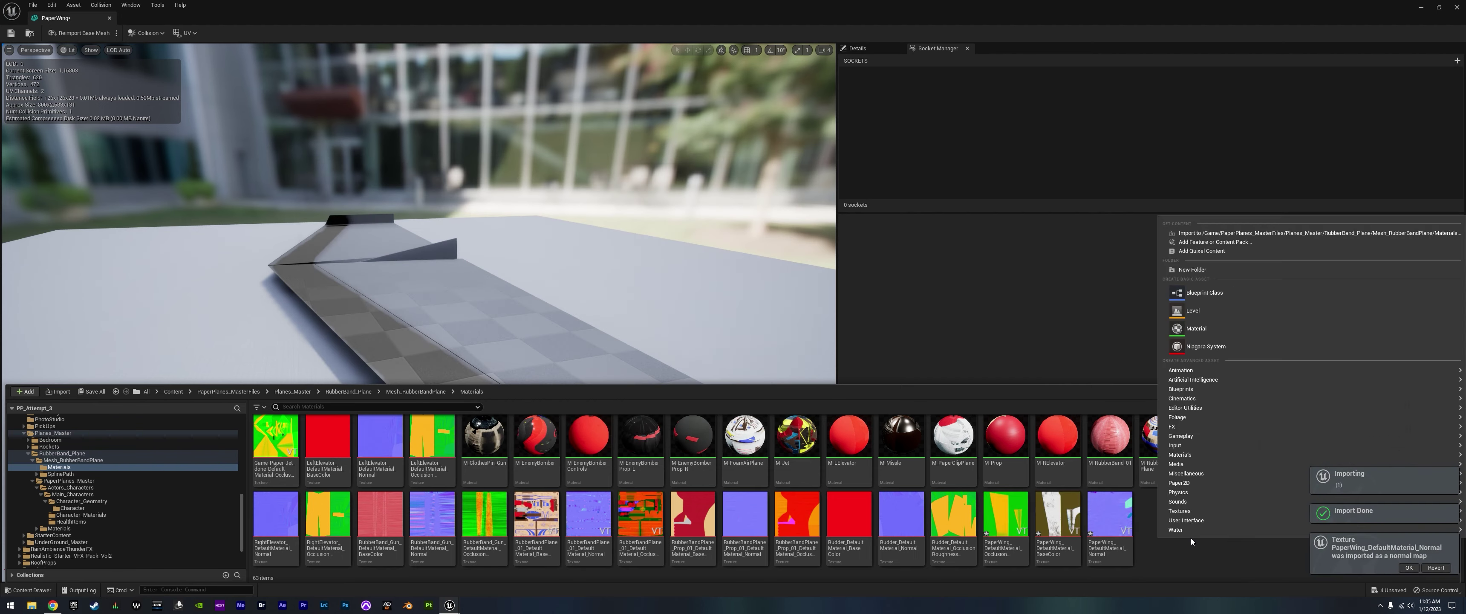
{"action": "key", "text": "ctrl+d"}
{"action": "type", "text": "M_PaperWing"}
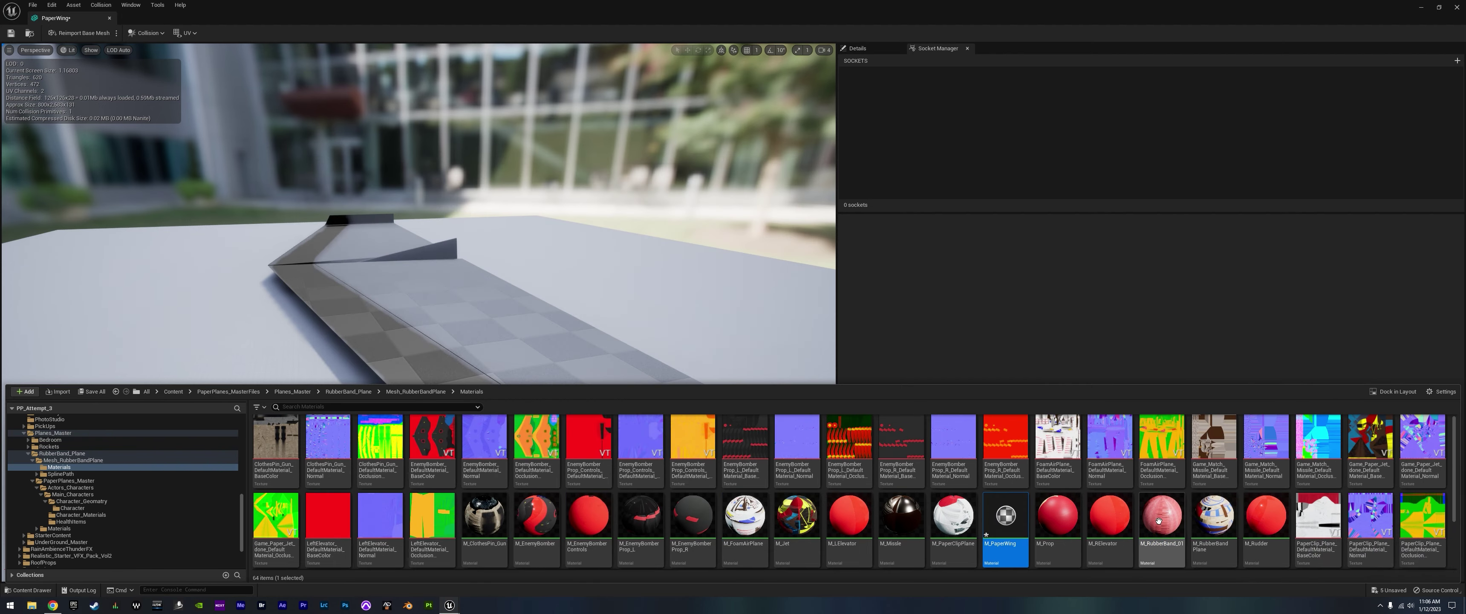
- Assign the PaperWing BaseColor, Normal and Occlusion textures to M_PaperWing's three texture samples
{"action": "double_click", "coordinate": [1006, 515]}
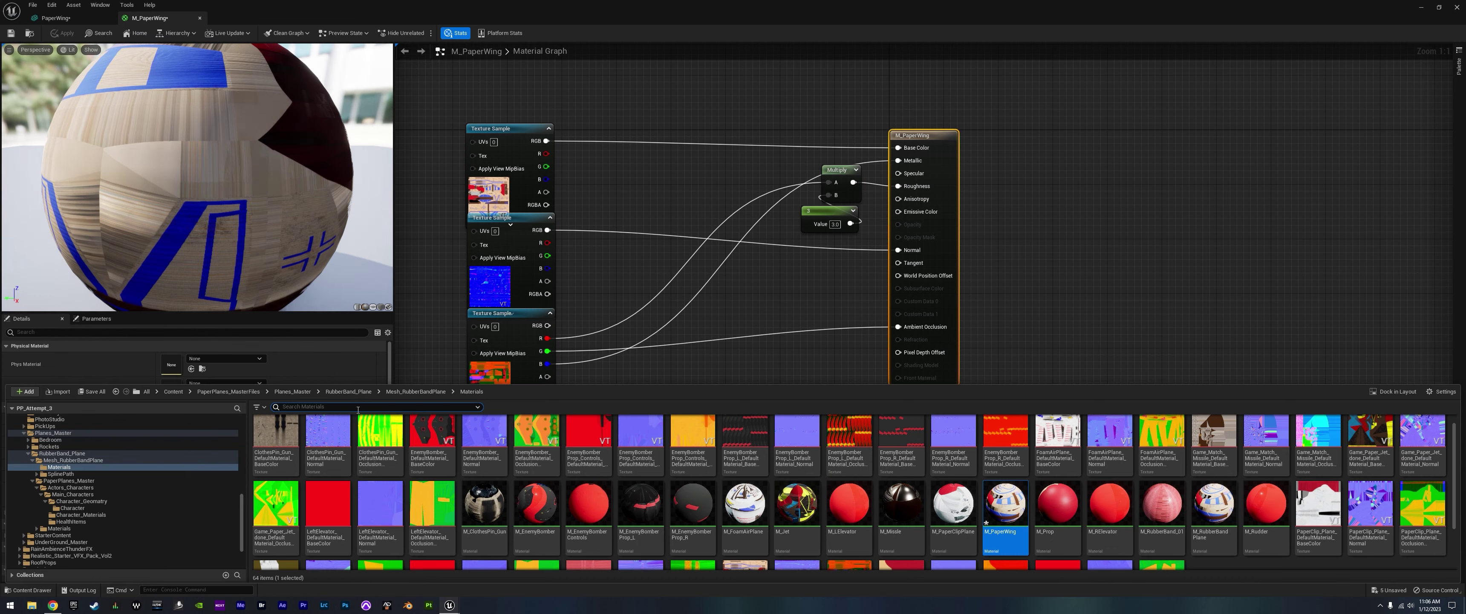
{"action": "left_click", "coordinate": [342, 407]}
{"action": "type", "text": "wing"}
{"action": "left_click_drag", "start_coordinate": [325, 437], "coordinate": [488, 193]}
{"action": "key", "text": "ctrl+space"}
{"action": "left_click_drag", "start_coordinate": [374, 438], "coordinate": [489, 285]}
{"action": "key", "text": "ctrl+space"}
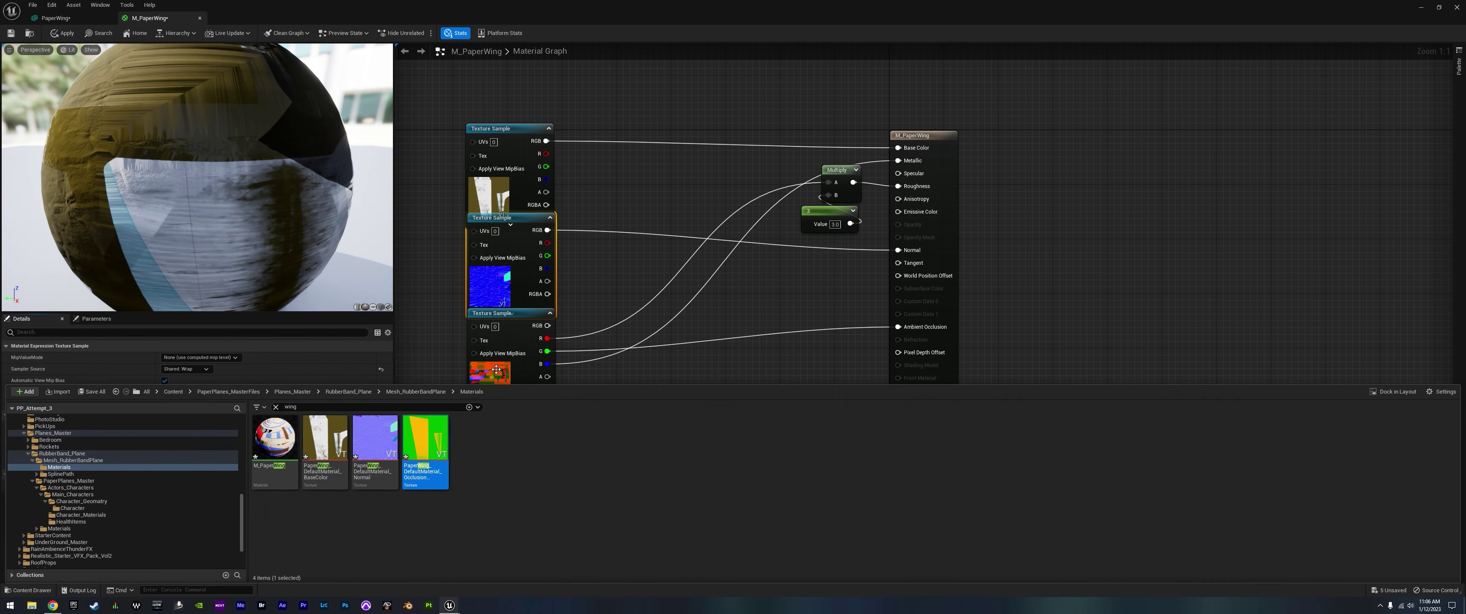
{"action": "left_click_drag", "start_coordinate": [425, 437], "coordinate": [489, 376]}
- Rearrange the constant and multiply nodes, drop the Metallic link and try constant values
{"action": "left_click", "coordinate": [947, 149]}
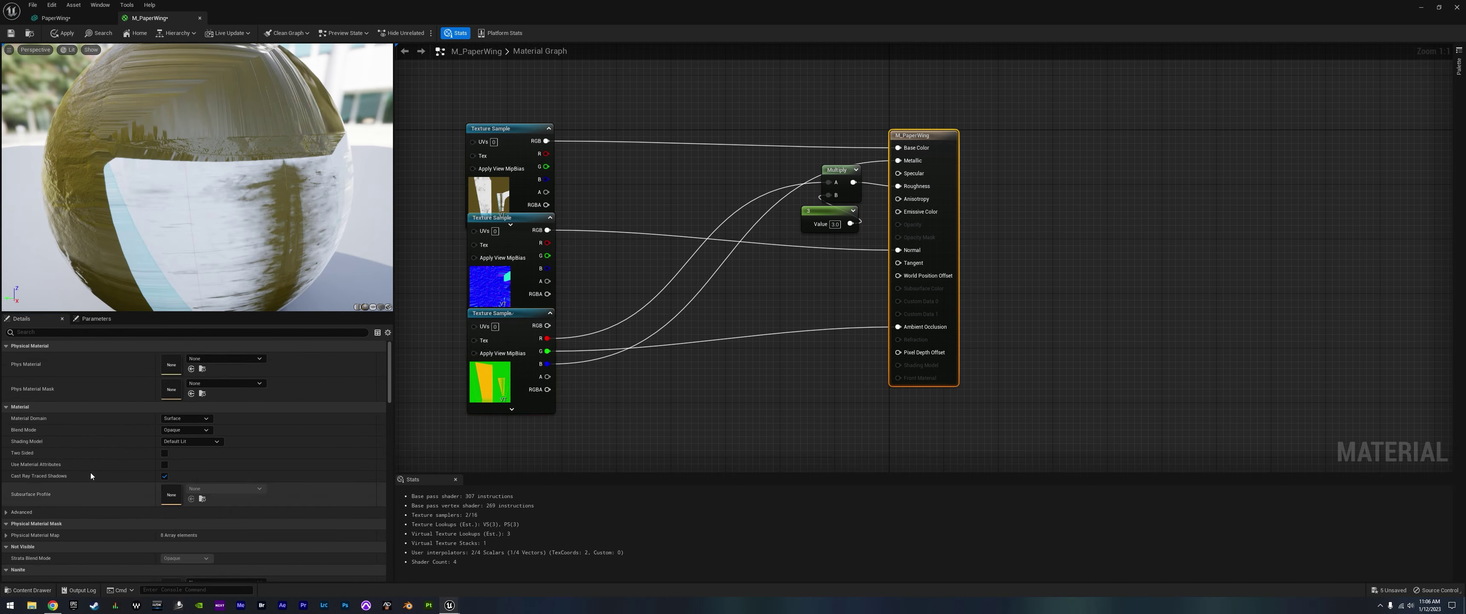
{"action": "key", "text": "ctrl+z"}
{"action": "key", "text": "ctrl+z"}
{"action": "key", "text": "ctrl+z"}
{"action": "key", "text": "ctrl+z"}
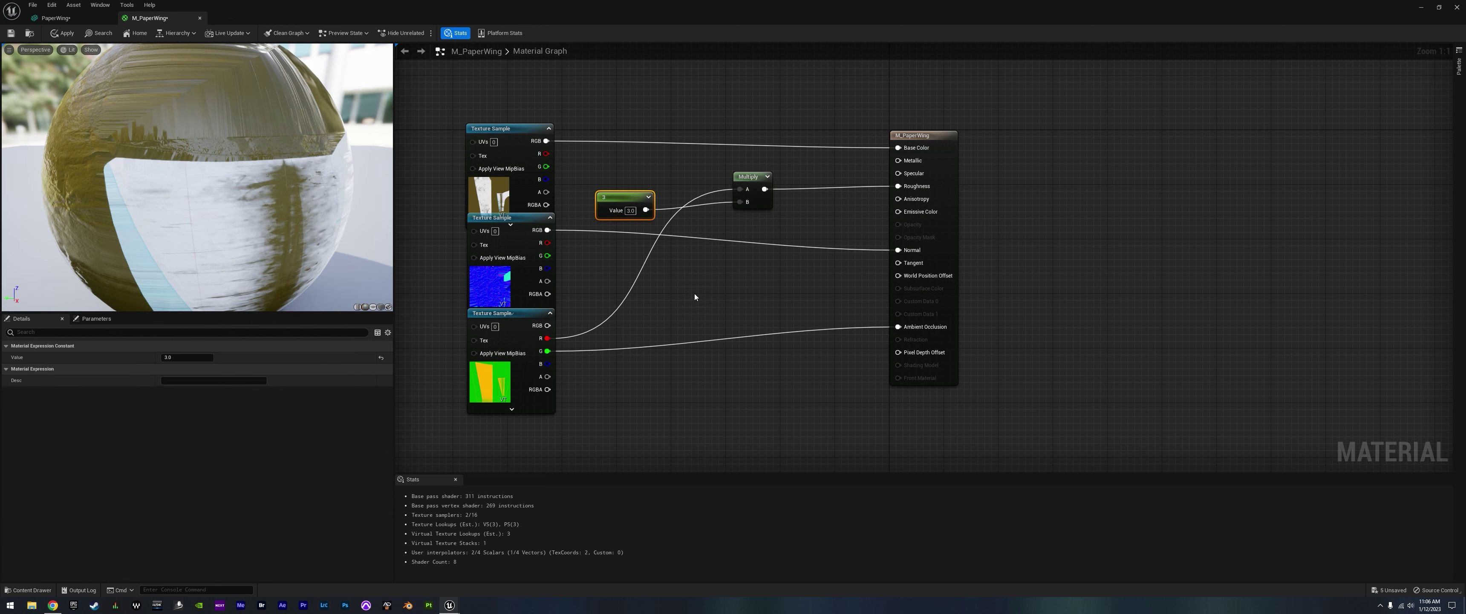
{"action": "key", "text": "ctrl+z"}
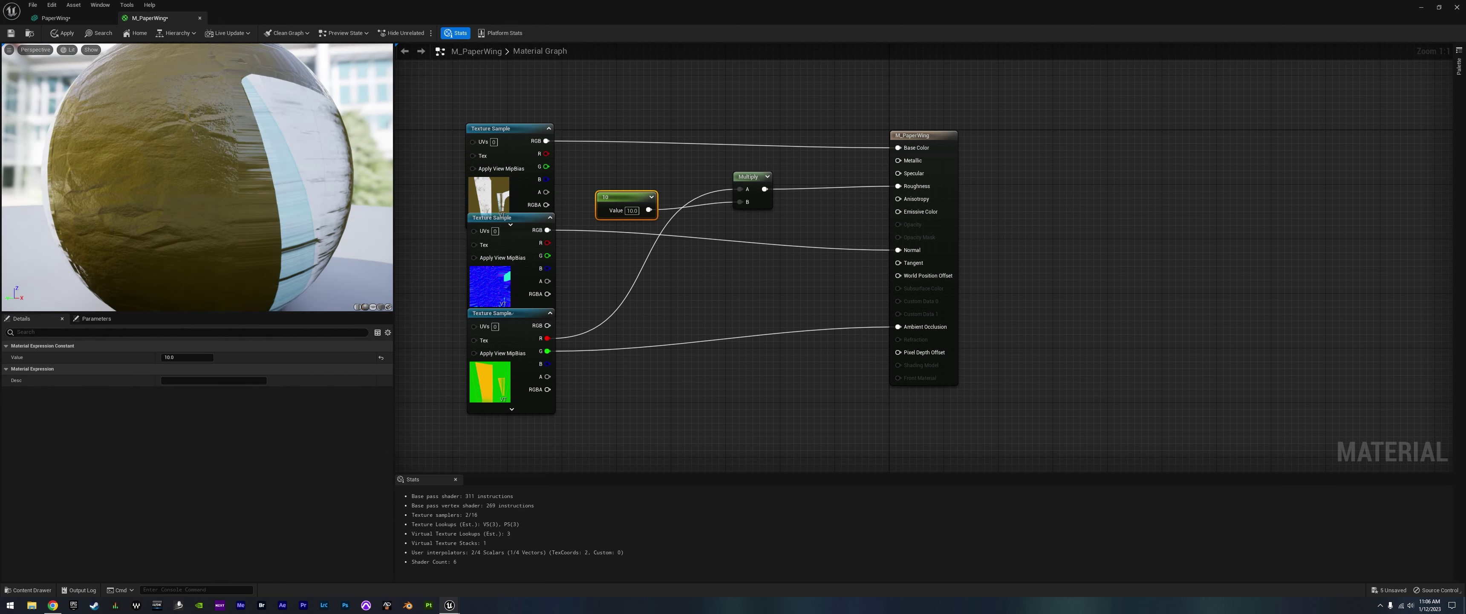
{"action": "key", "text": "ctrl+z"}
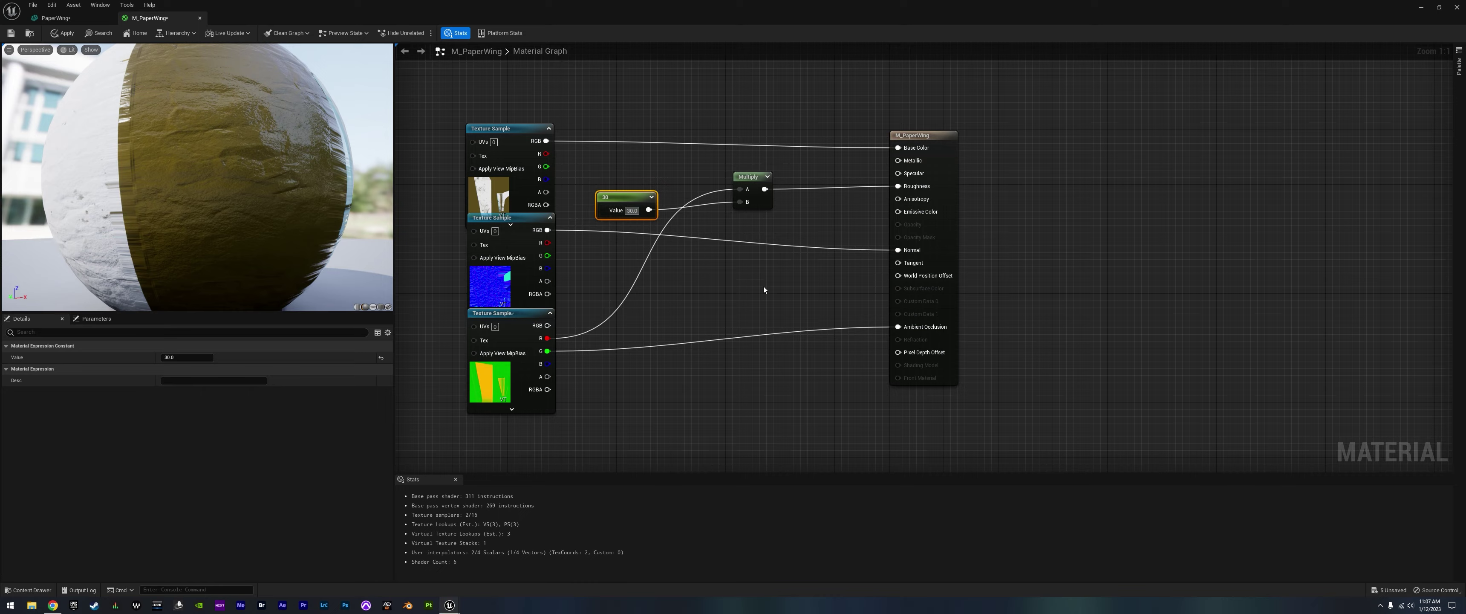
{"action": "key", "text": "ctrl+z"}
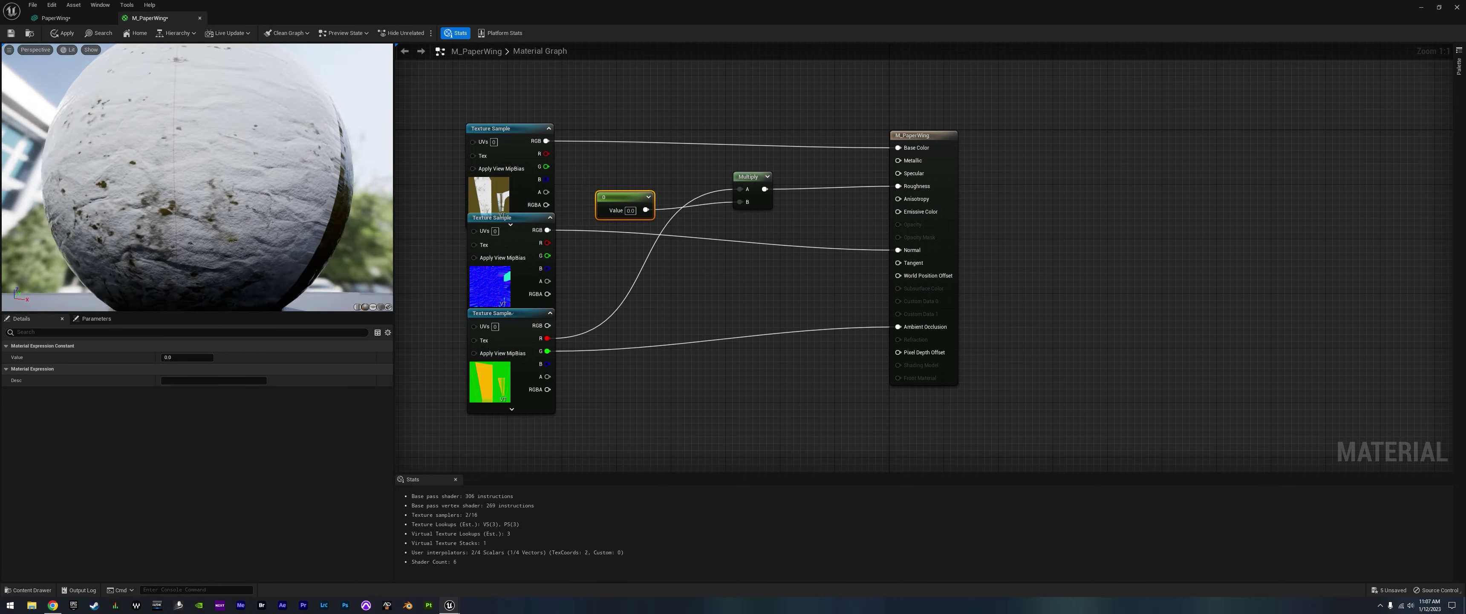
{"action": "key", "text": "ctrl+z"}
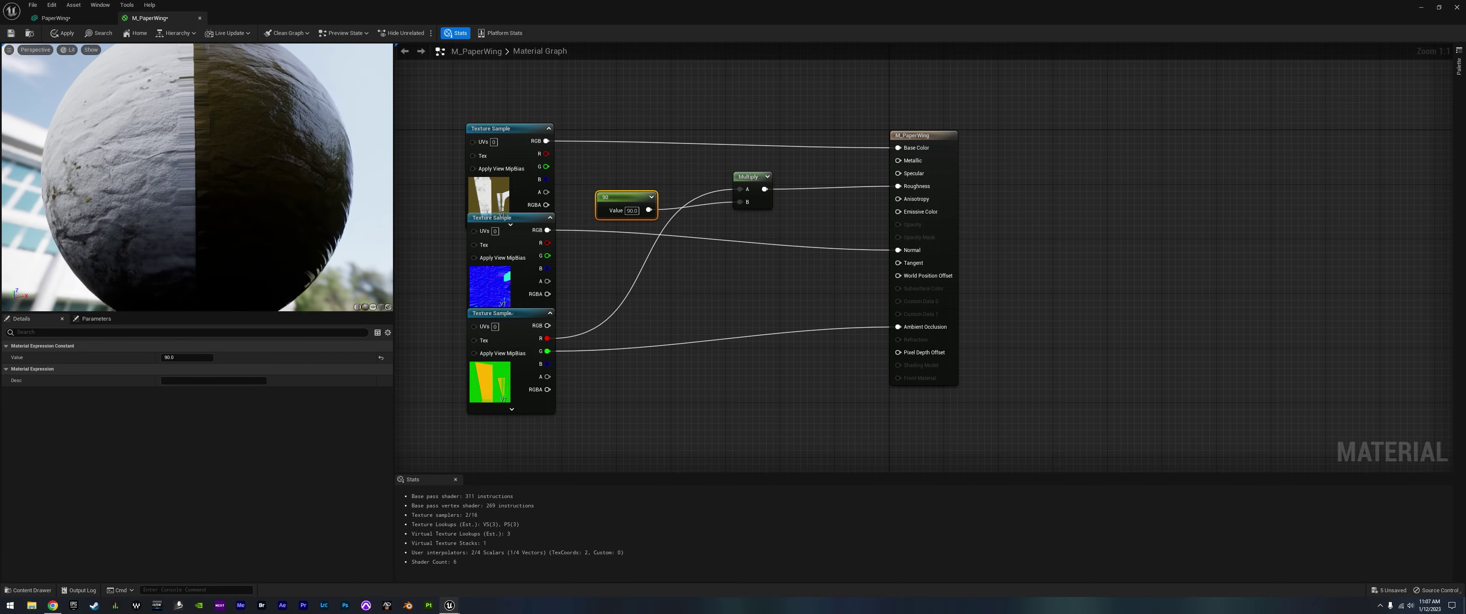
- Disconnect the Multiply from Roughness and drive it with a constant of 0.85
{"action": "key", "text": "ctrl+z"}
{"action": "left_click", "coordinate": [670, 289]}
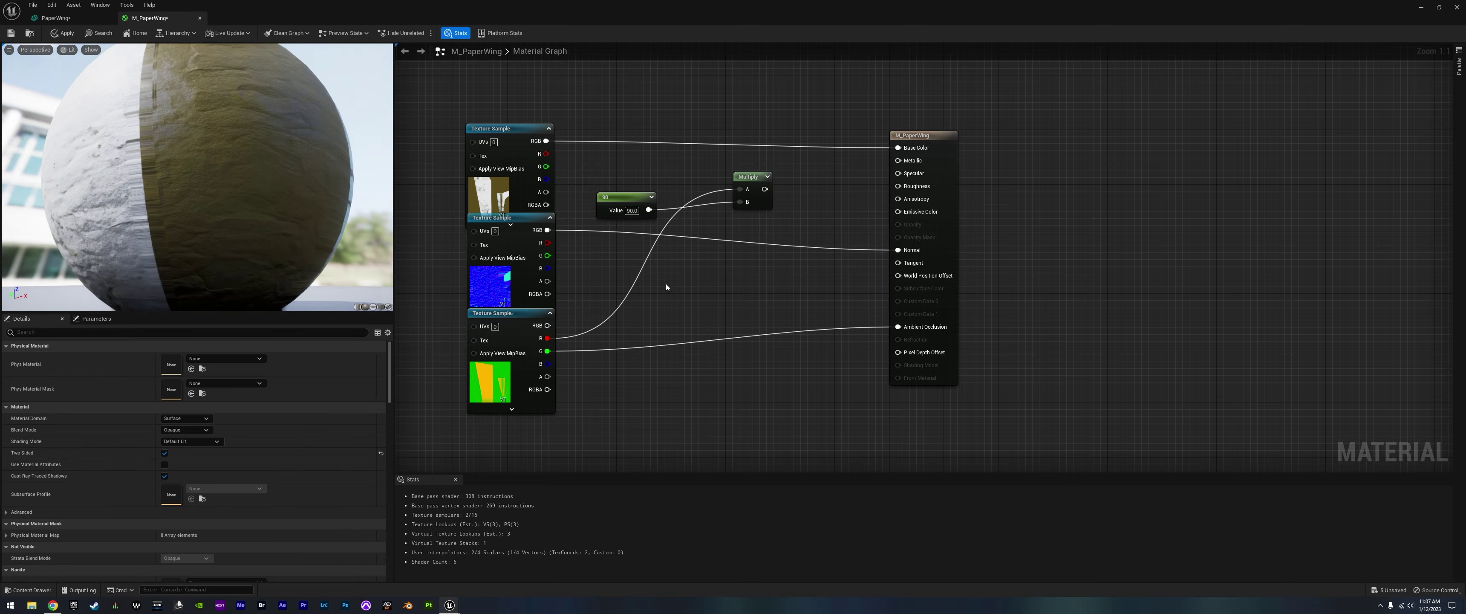
{"action": "key", "text": "ctrl+z"}
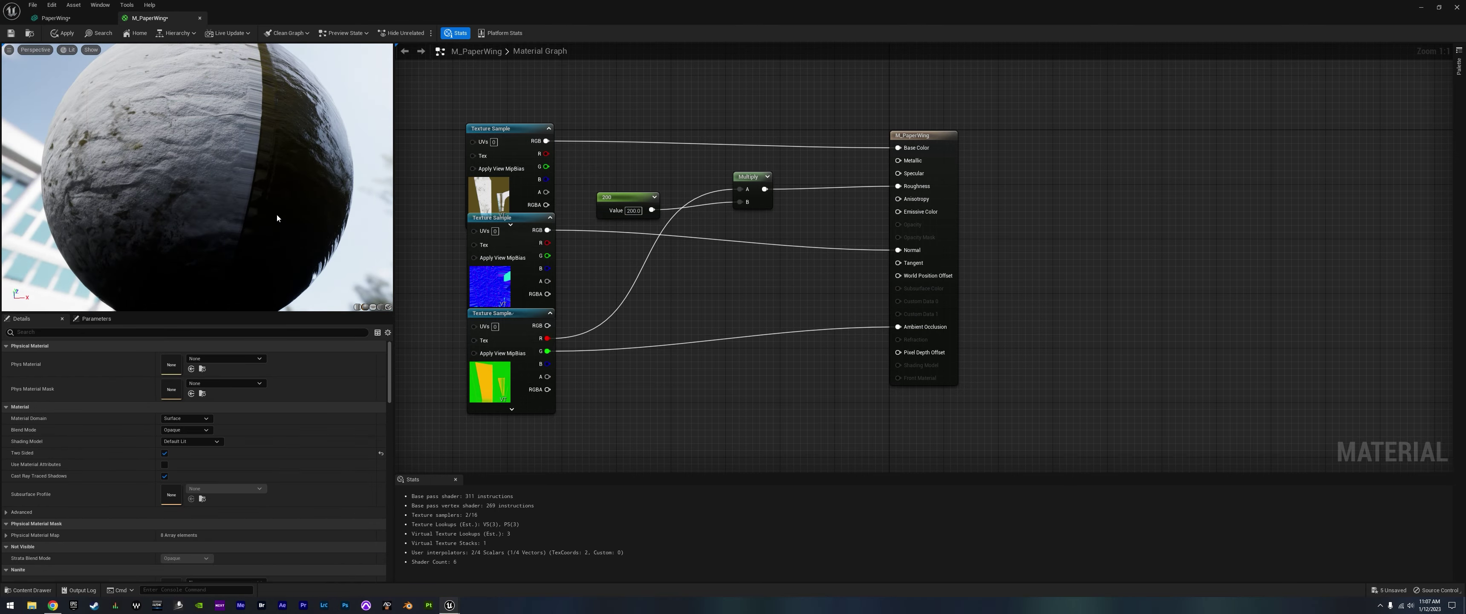
{"action": "key", "text": "ctrl+z"}
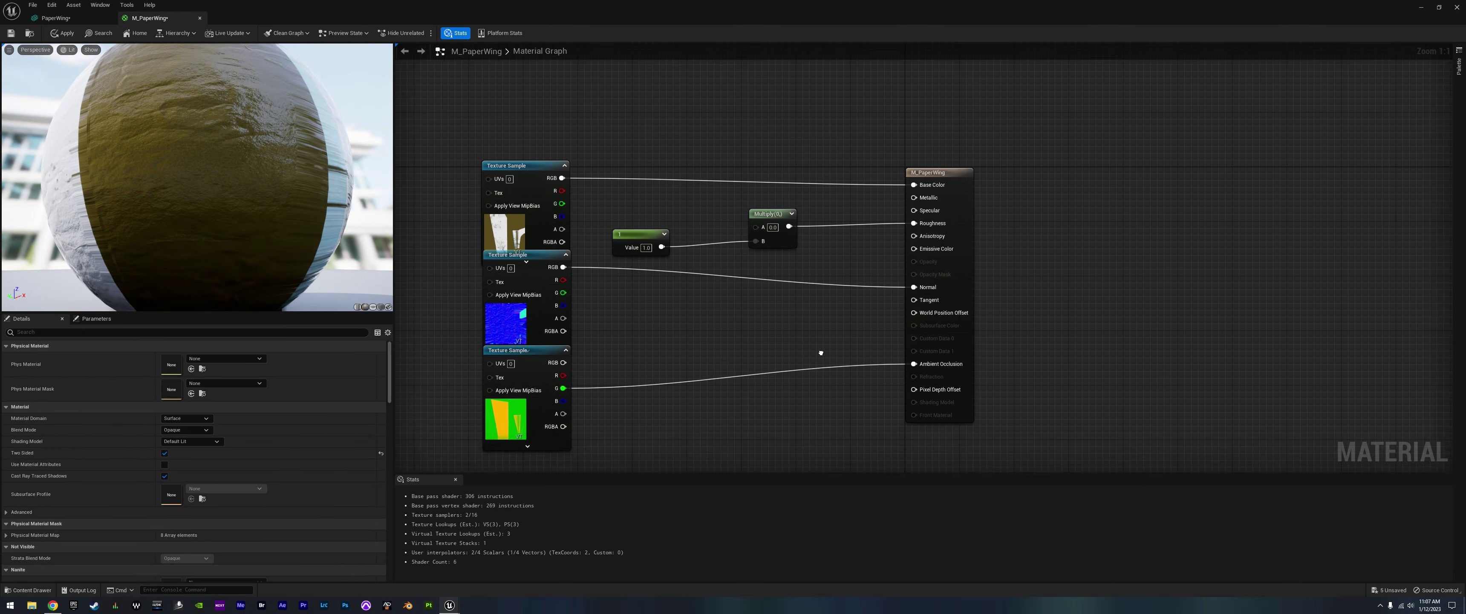
{"action": "key", "text": "ctrl+z"}
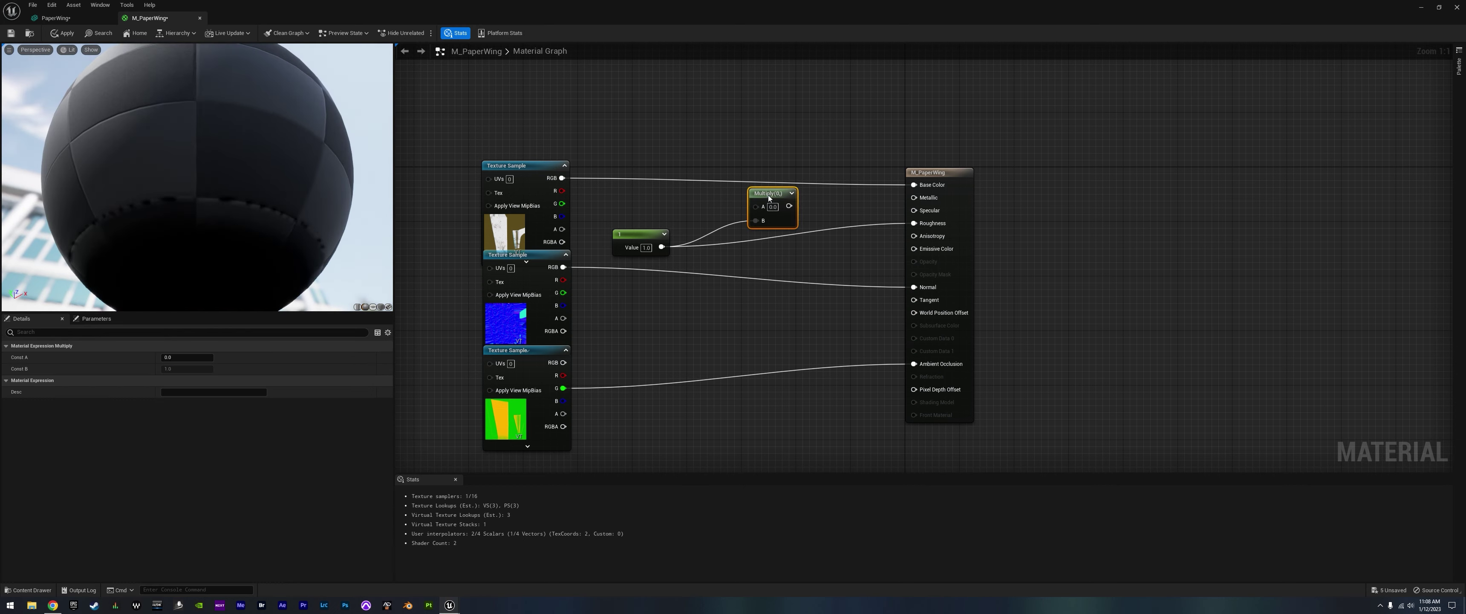
{"action": "type", "text": "0.85"}
{"action": "key", "text": "Return"}
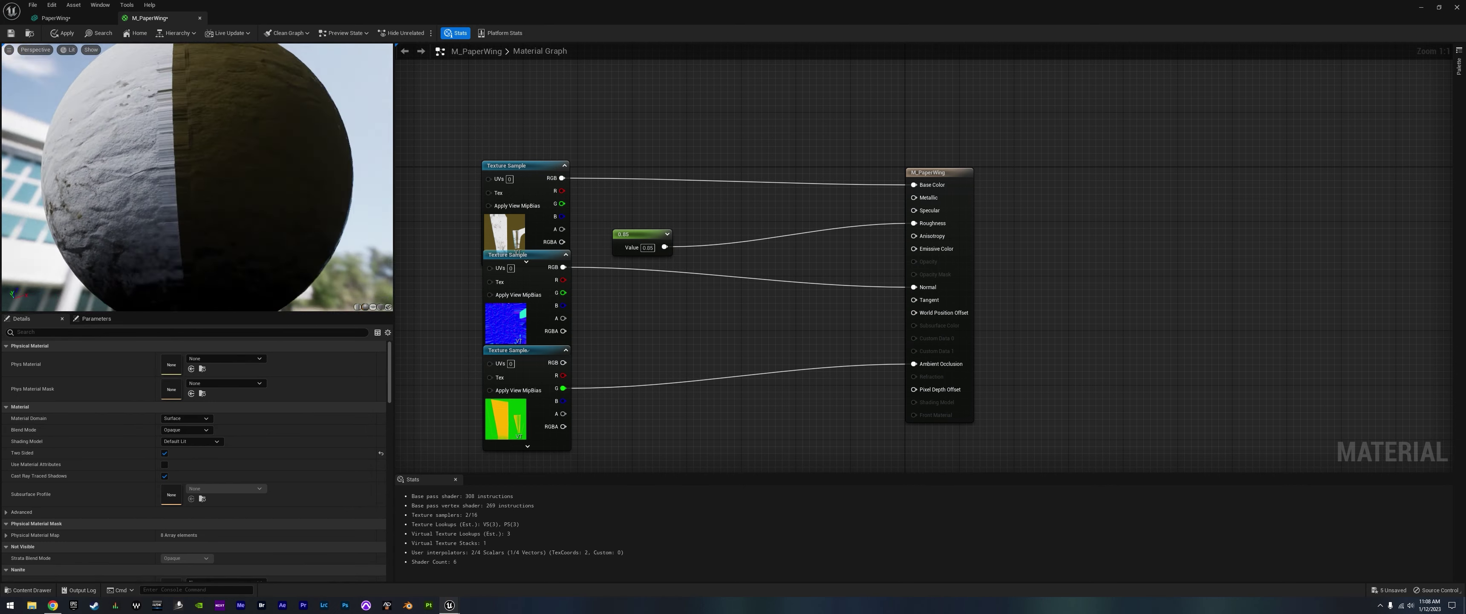
- Close the material editor, inspect the PaperWing mesh details and save the mesh
{"action": "left_click", "coordinate": [200, 17]}
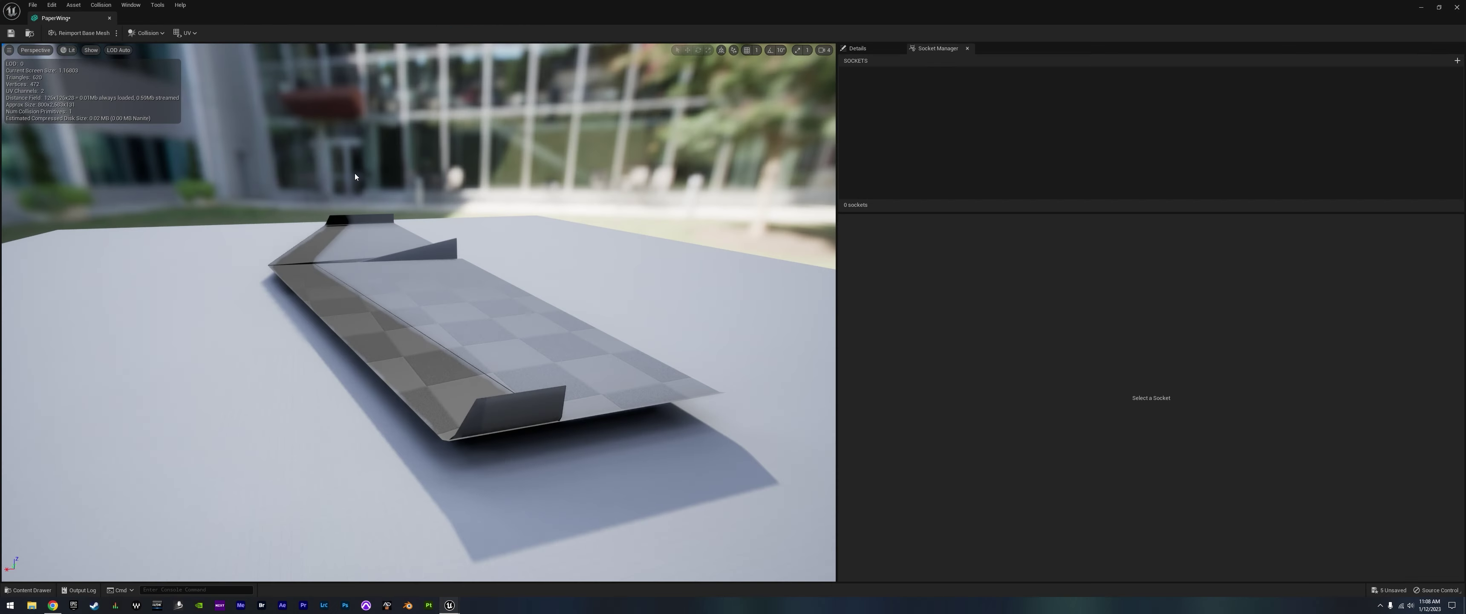
{"action": "mouse_move", "coordinate": [482, 343]}
{"action": "left_mouse_down"}
{"action": "mouse_move", "coordinate": [334, 370]}
{"action": "mouse_move", "coordinate": [432, 370]}
{"action": "left_mouse_up"}
{"action": "key", "text": "ctrl+space"}
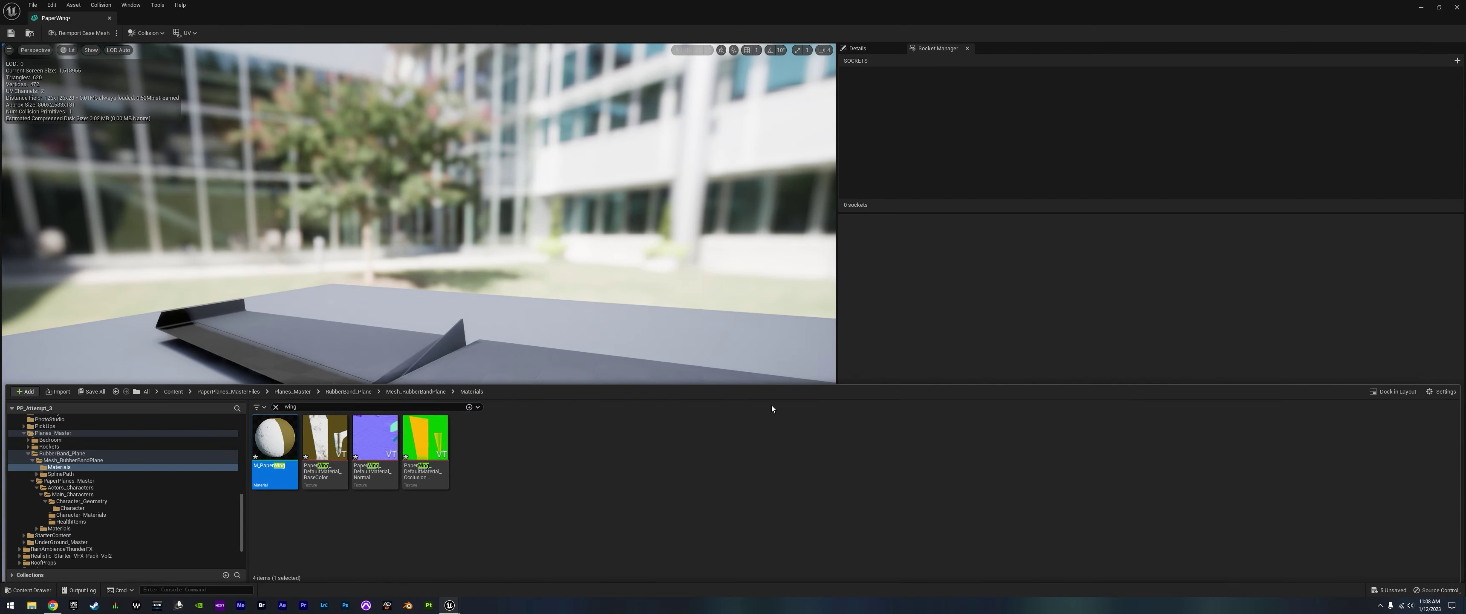
{"action": "left_click", "coordinate": [857, 48]}
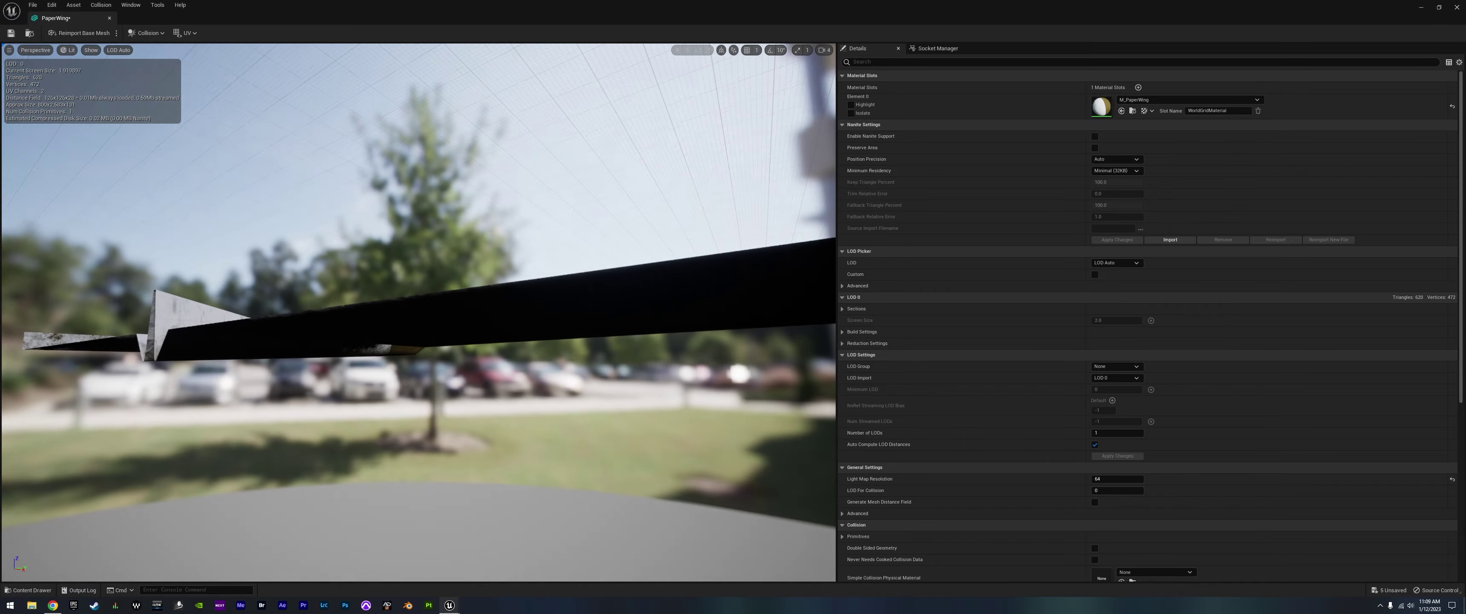
{"action": "key", "text": "ctrl+s"}
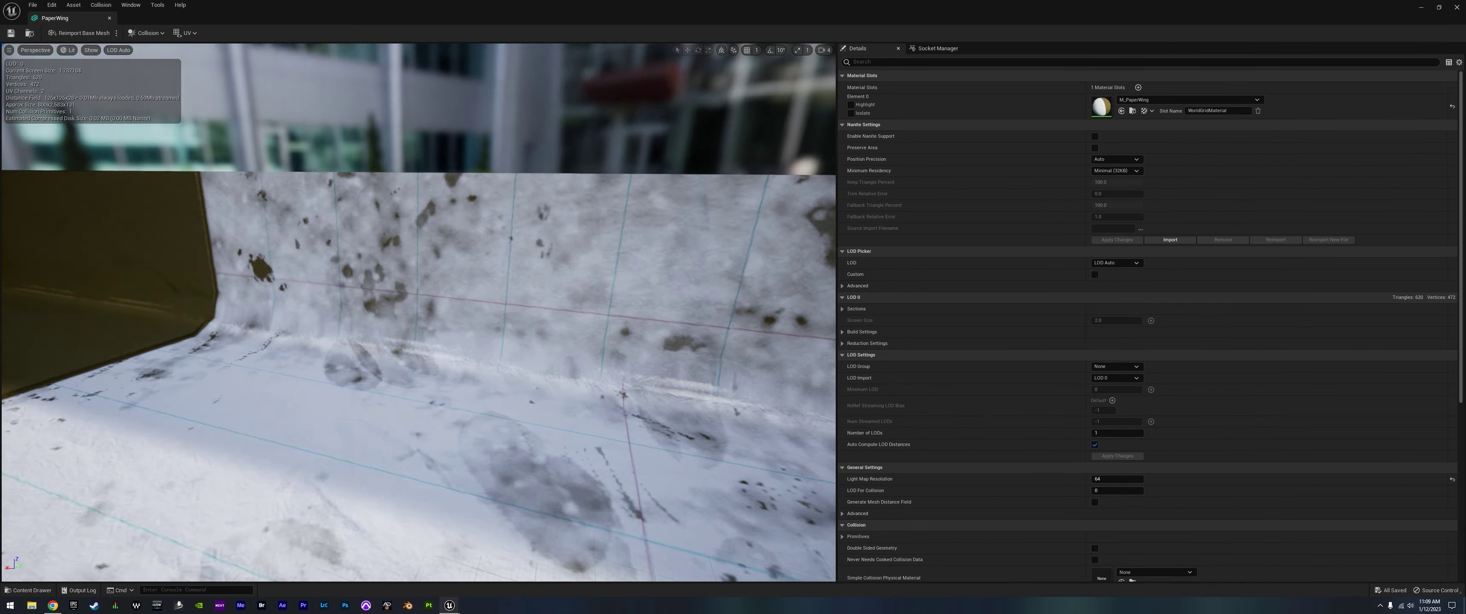
- Reopen M_PaperWing, apply its changes and close it again
{"action": "key", "text": "ctrl+space"}
{"action": "double_click", "coordinate": [274, 435]}
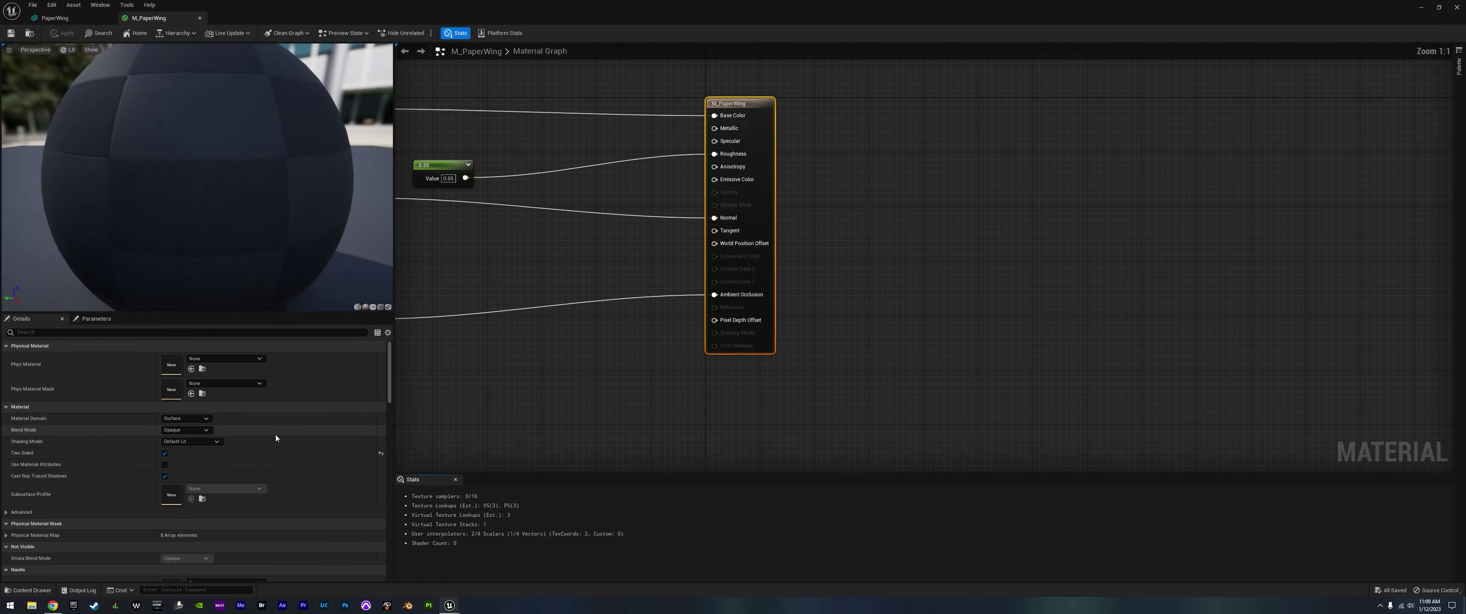
{"action": "key", "text": "Return"}
{"action": "left_click", "coordinate": [200, 18]}
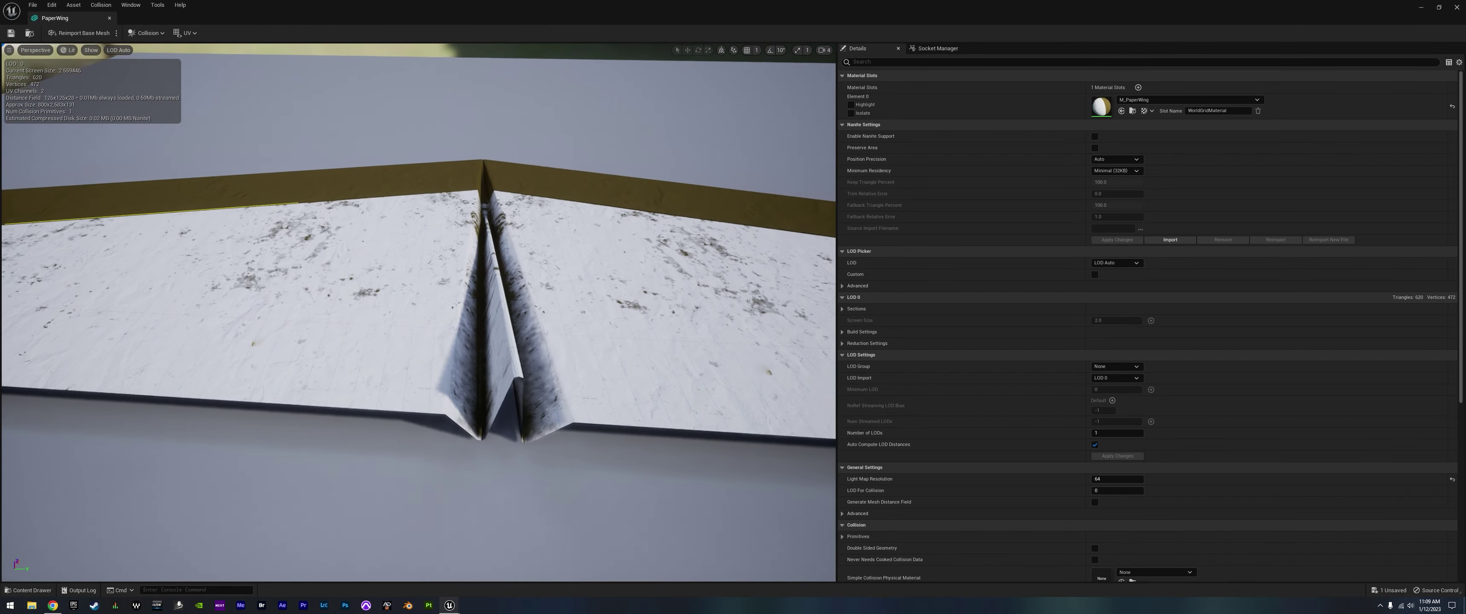
- Clear the search, open Main_Characters and duplicate the BP_Main_Character blueprint
{"action": "key", "text": "ctrl+space"}
{"action": "left_click", "coordinate": [275, 406]}
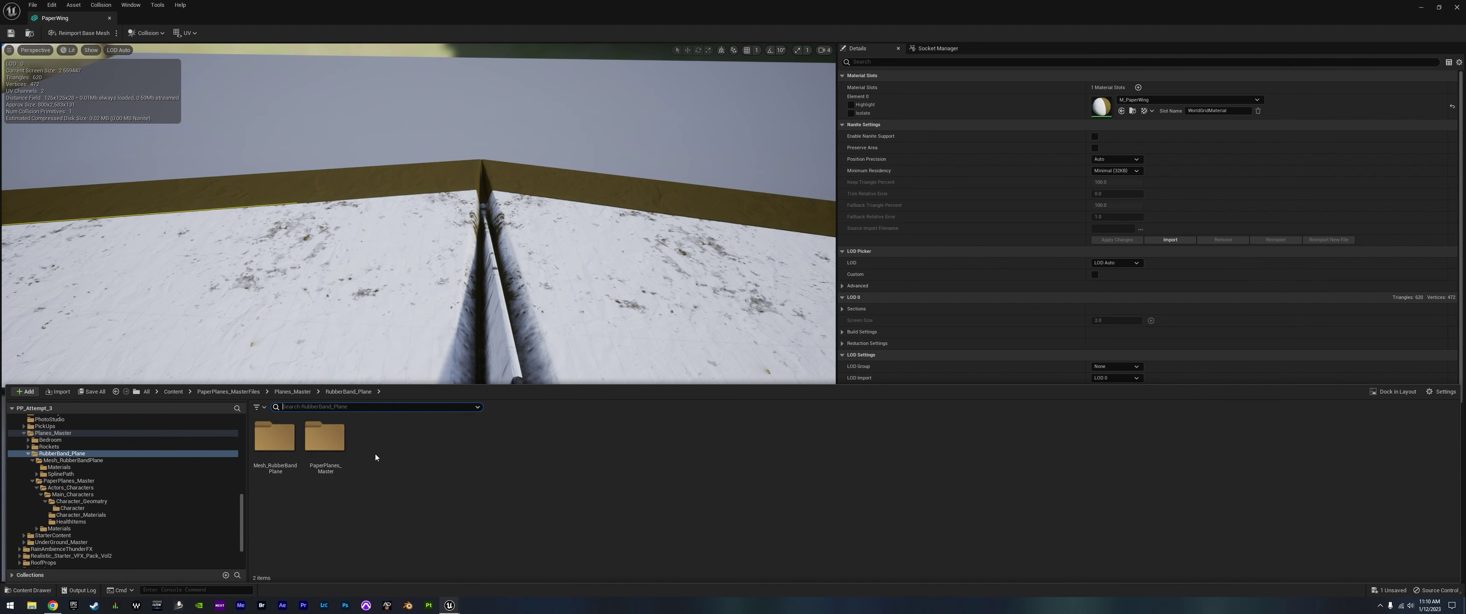
{"action": "double_click", "coordinate": [287, 449]}
{"action": "left_click", "coordinate": [741, 280]}
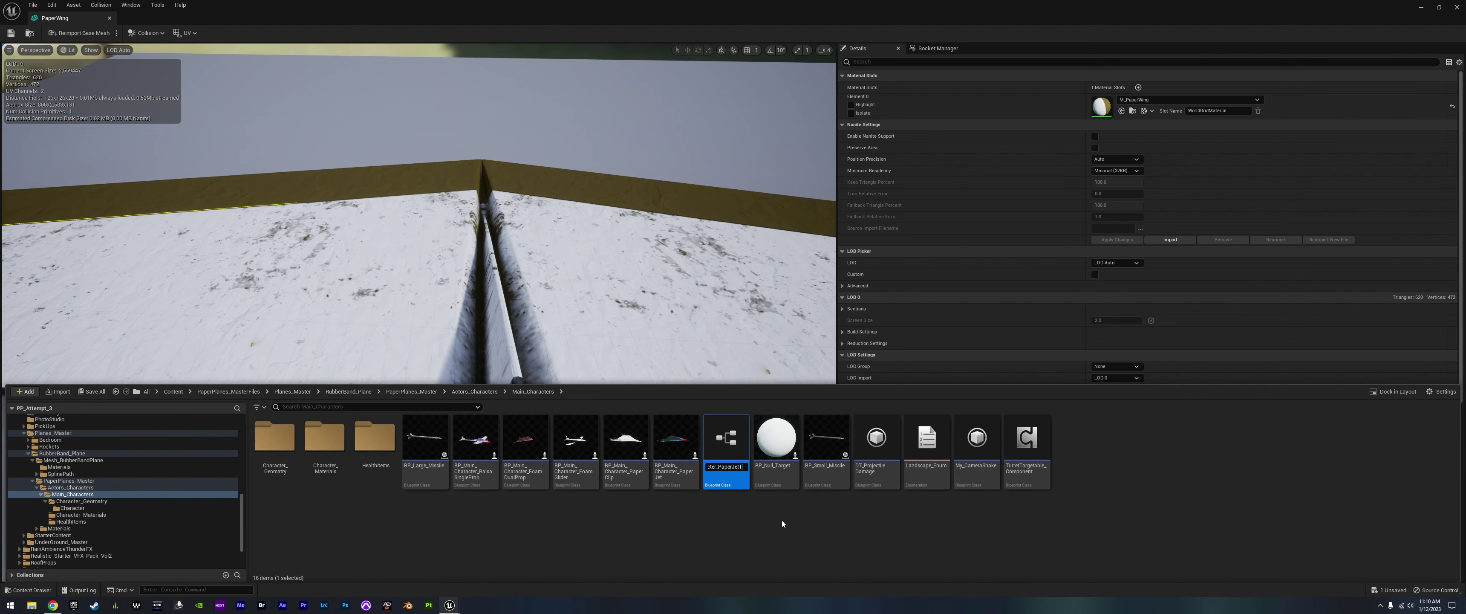
- In the duplicated paper wing blueprint, give Plane the PaperWing static mesh at 0.1 scale
{"action": "double_click", "coordinate": [726, 441]}
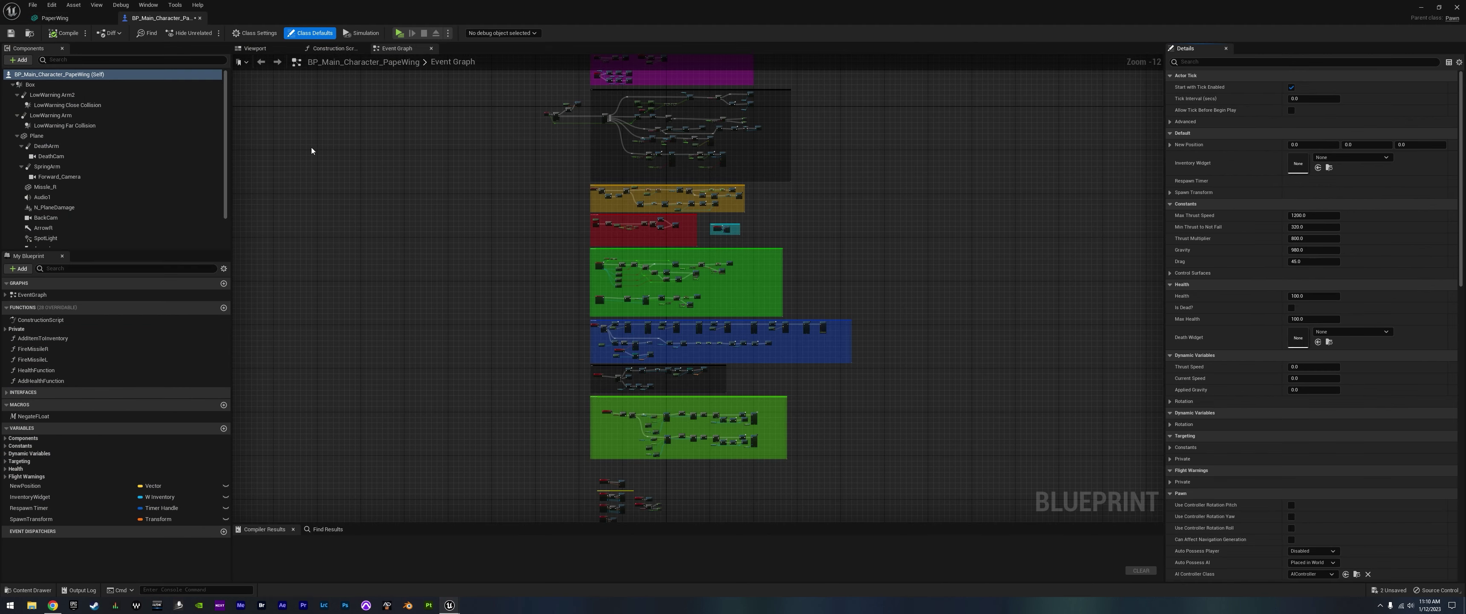
{"action": "scroll", "coordinate": [1003, 56], "scroll_direction": "up", "scroll_amount": 2}
{"action": "left_click", "coordinate": [671, 296]}
{"action": "key", "text": "ctrl+space"}
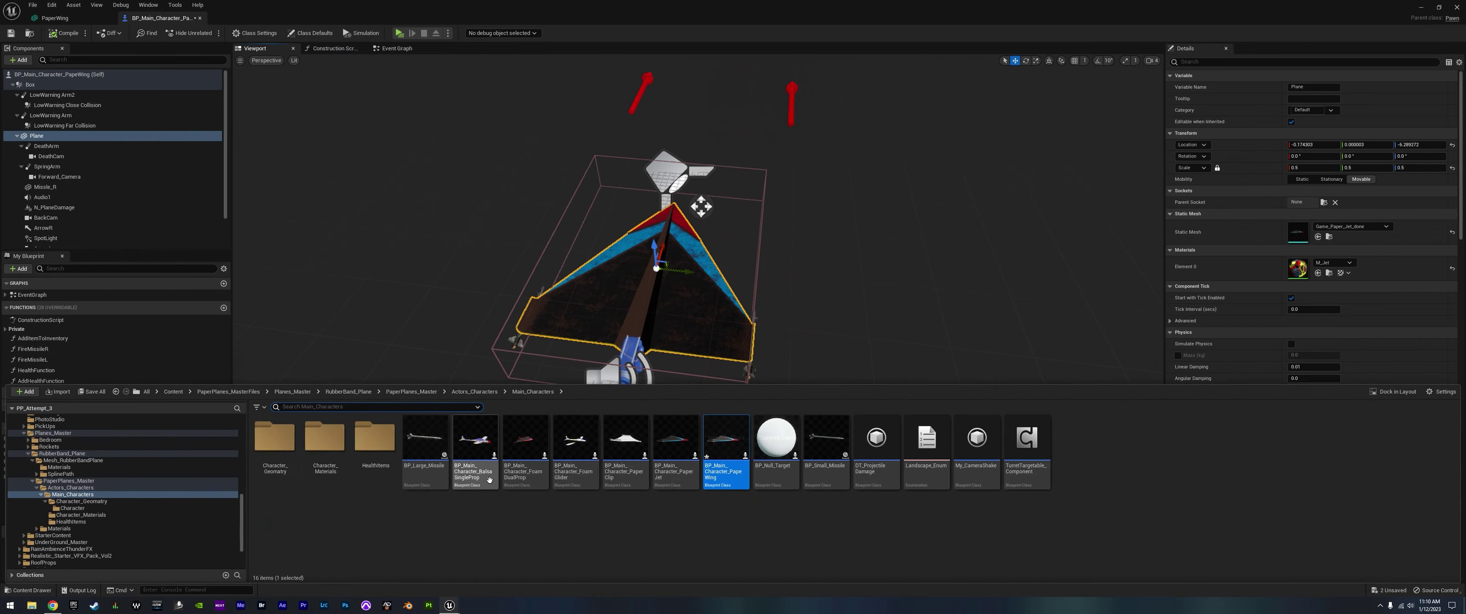
{"action": "left_click", "coordinate": [776, 438]}
{"action": "left_click", "coordinate": [1318, 237]}
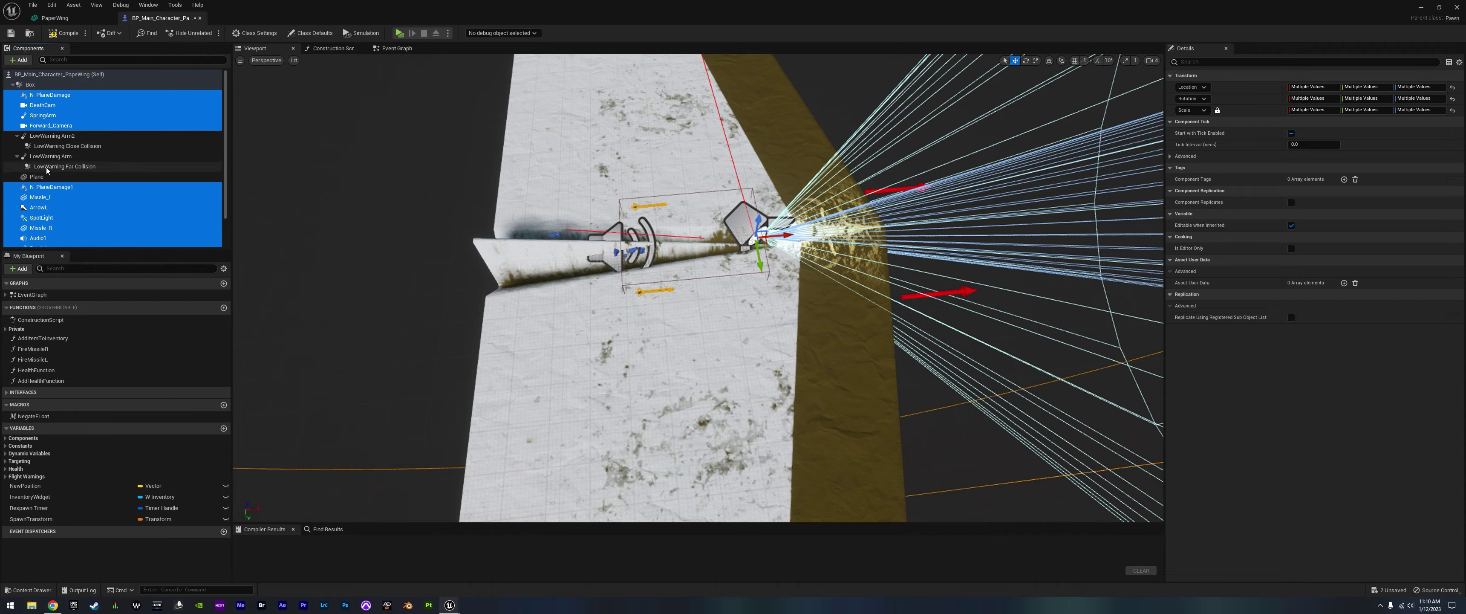
{"action": "left_click", "coordinate": [1310, 167]}
{"action": "type", "text": "0.1"}
{"action": "key", "text": "Return"}
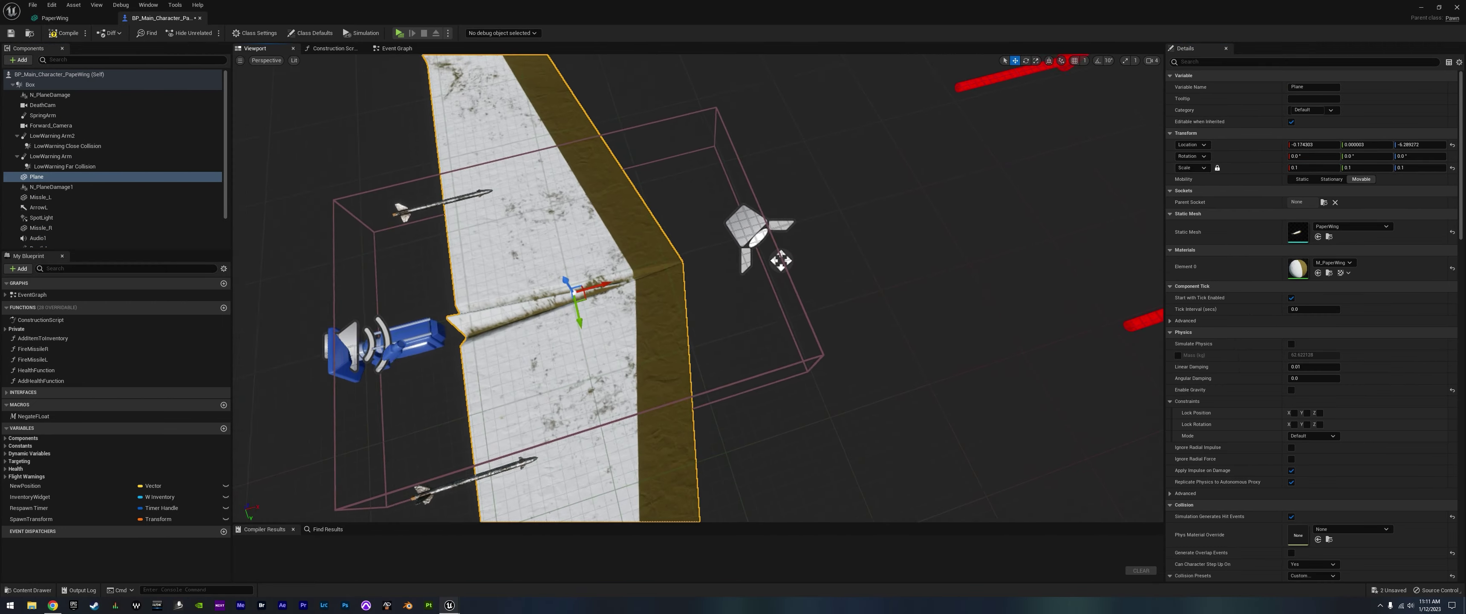
- Attach the N_PlaneDamage effects under Plane and move N_PlaneDamage1 along the wing
{"action": "mouse_move", "coordinate": [740, 285]}
{"action": "right_mouse_down"}
{"action": "mouse_move", "coordinate": [843, 210]}
{"action": "mouse_move", "coordinate": [740, 256]}
{"action": "right_mouse_up"}
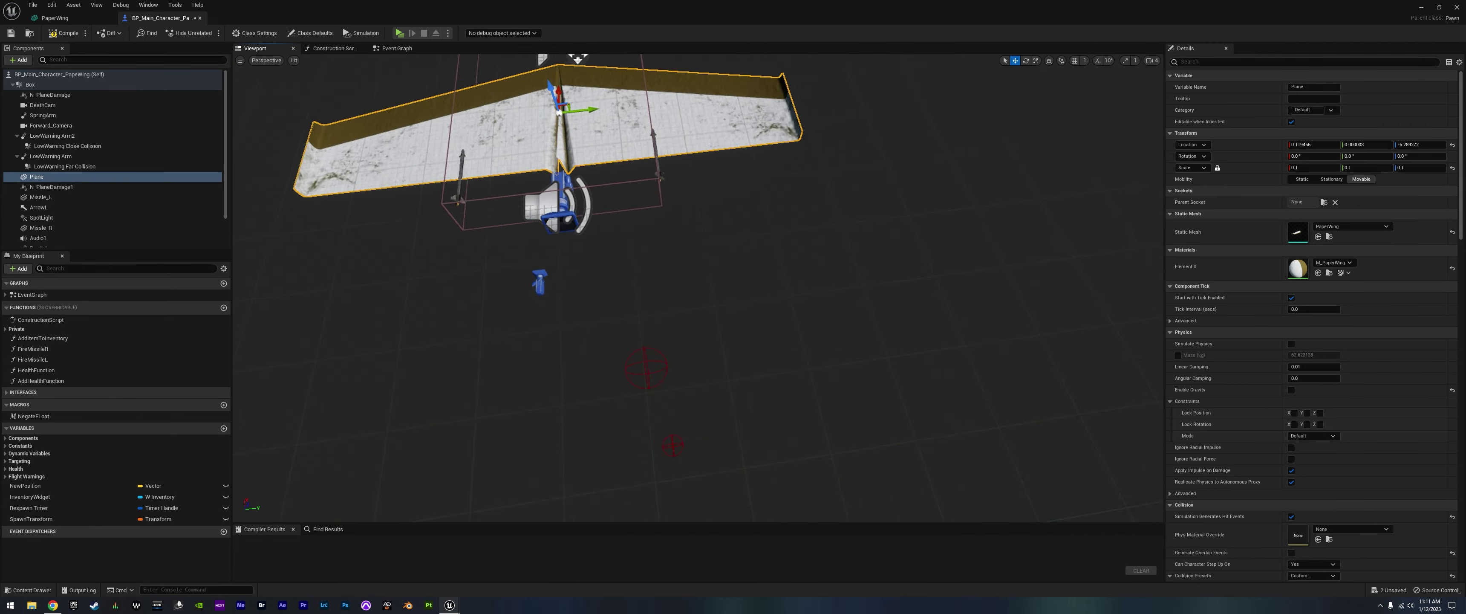
{"action": "left_click", "coordinate": [50, 94]}
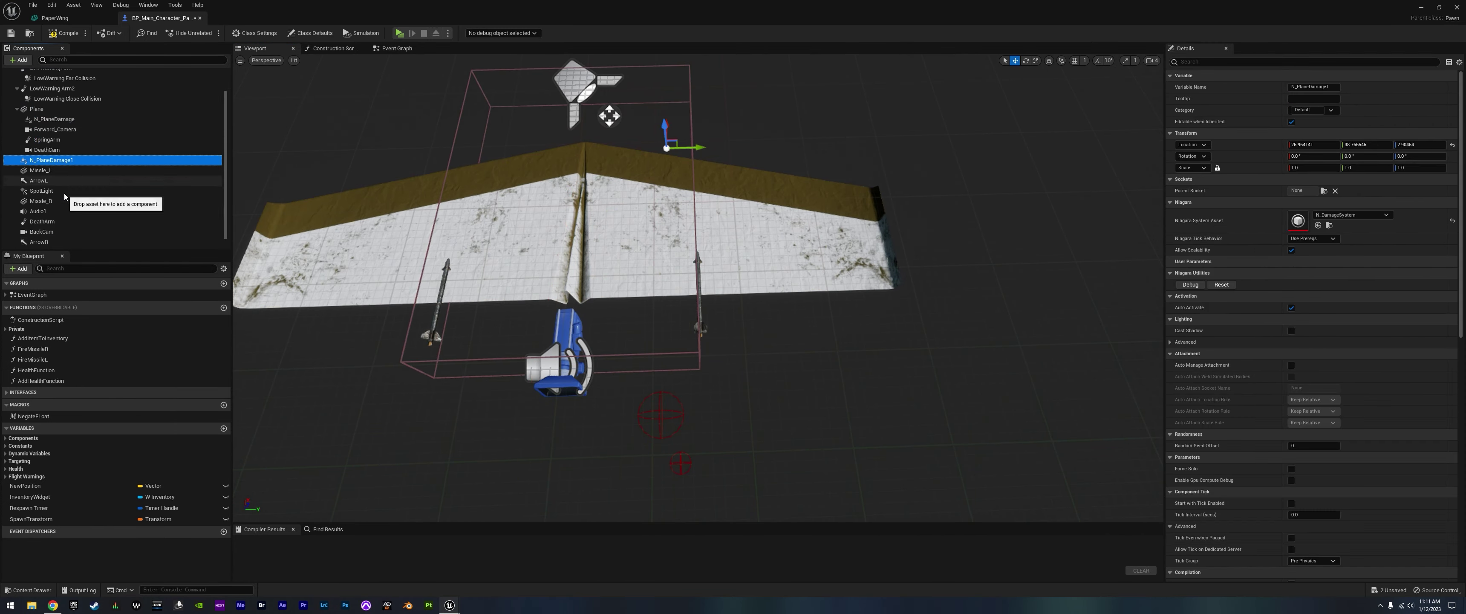
{"action": "left_click_drag", "start_coordinate": [51, 187], "coordinate": [51, 200]}
{"action": "left_click", "coordinate": [54, 149]}
{"action": "right_click_drag", "start_coordinate": [711, 256], "coordinate": [756, 221]}
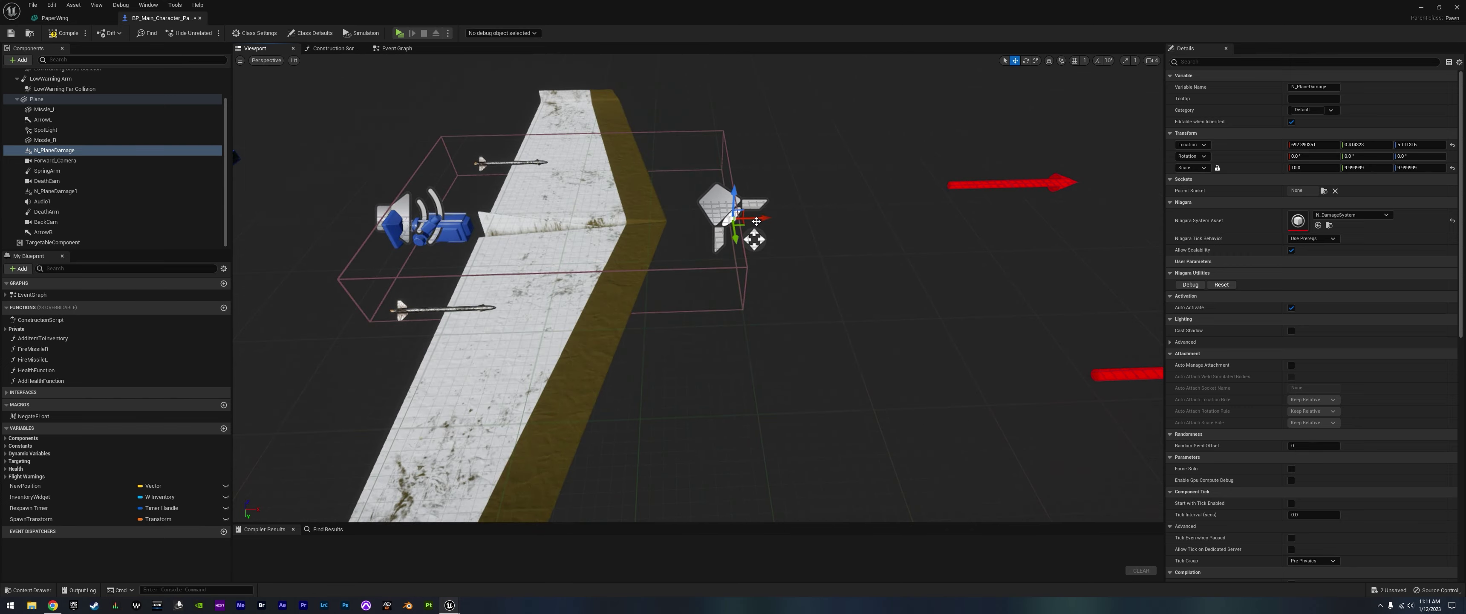
{"action": "left_click", "coordinate": [55, 190]}
{"action": "right_click_drag", "start_coordinate": [655, 250], "coordinate": [658, 246]}
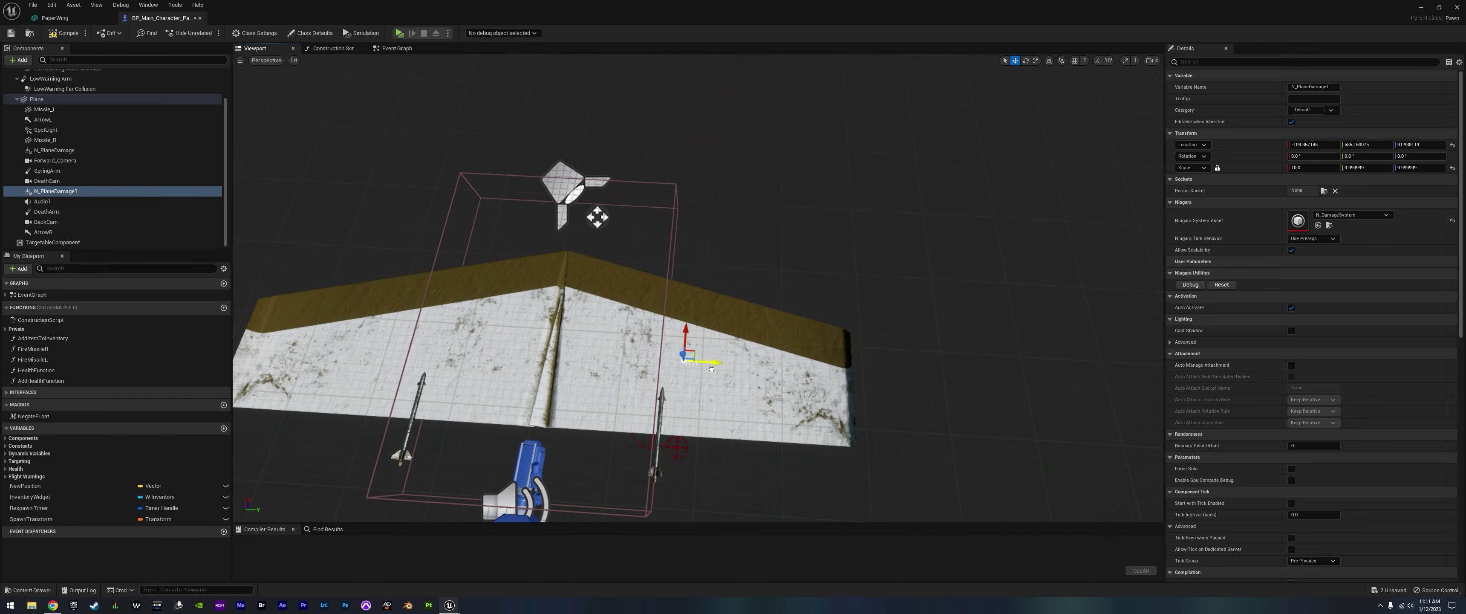
{"action": "left_click_drag", "start_coordinate": [711, 369], "coordinate": [757, 228]}
- Scale Missle_R to 1.8 and lower it to the wing's right edge
{"action": "mouse_move", "coordinate": [729, 252]}
{"action": "right_mouse_down"}
{"action": "mouse_move", "coordinate": [512, 273]}
{"action": "mouse_move", "coordinate": [682, 256]}
{"action": "right_mouse_up"}
{"action": "left_click", "coordinate": [491, 290]}
{"action": "type", "text": "2"}
{"action": "key", "text": "Return"}
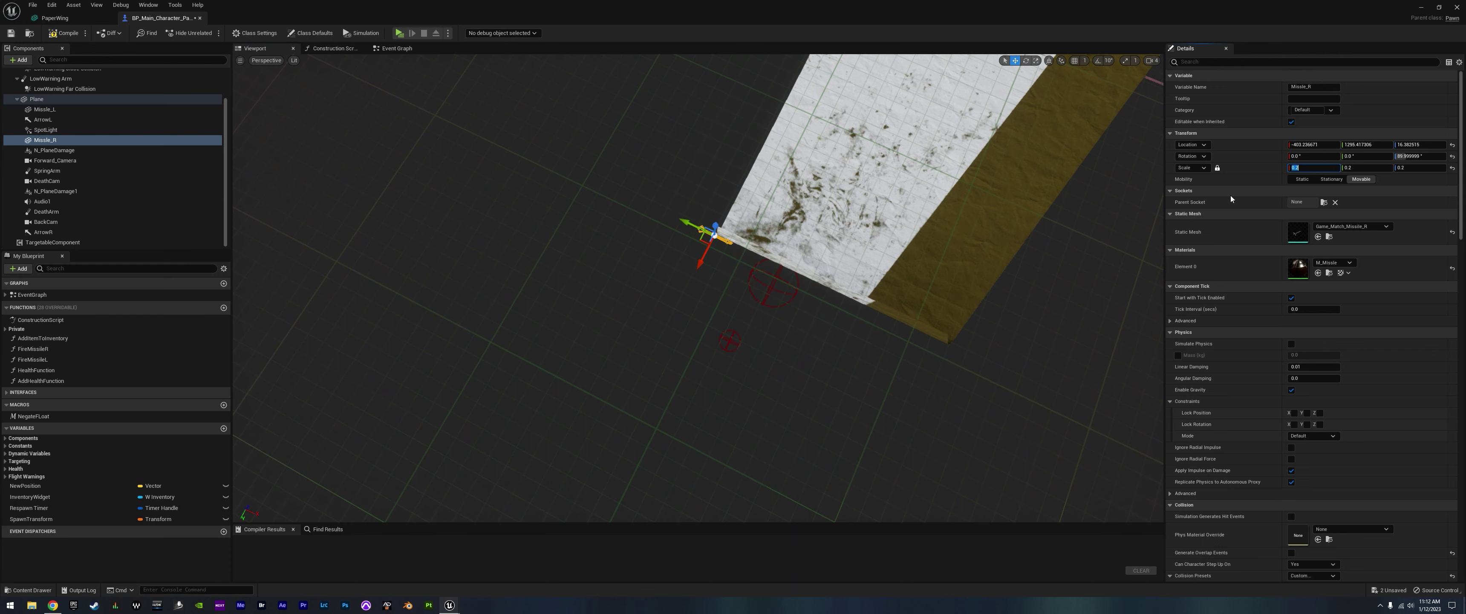
{"action": "left_click", "coordinate": [1311, 168]}
{"action": "type", "text": "1.5"}
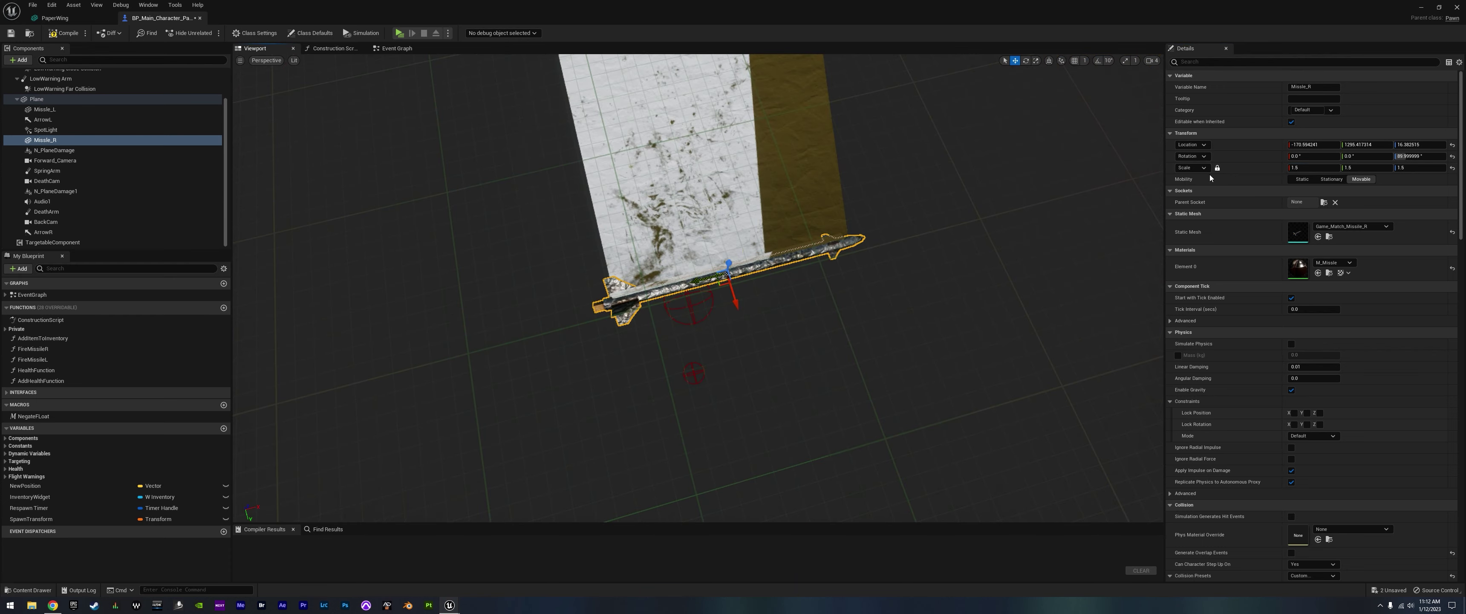
{"action": "type", "text": "8"}
{"action": "key", "text": "Return"}
{"action": "left_click_drag", "start_coordinate": [745, 161], "coordinate": [654, 194], "text": "alt"}
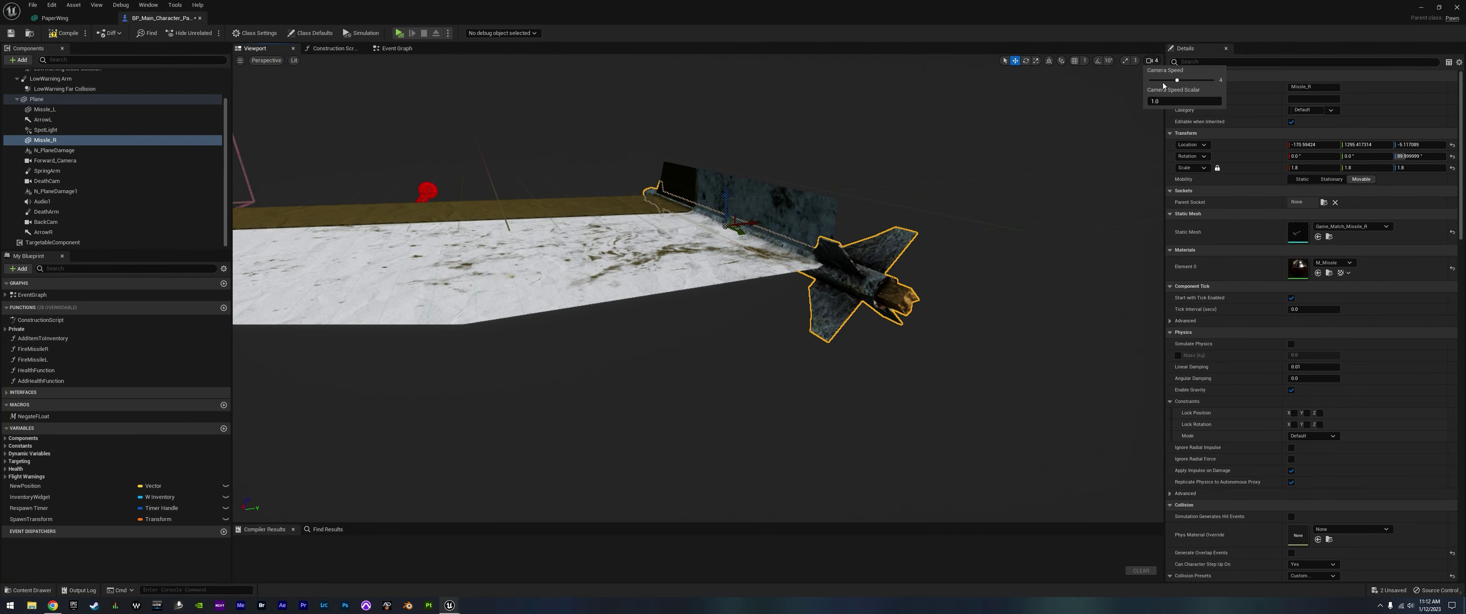
{"action": "left_click_drag", "start_coordinate": [829, 198], "coordinate": [797, 222], "text": "alt"}
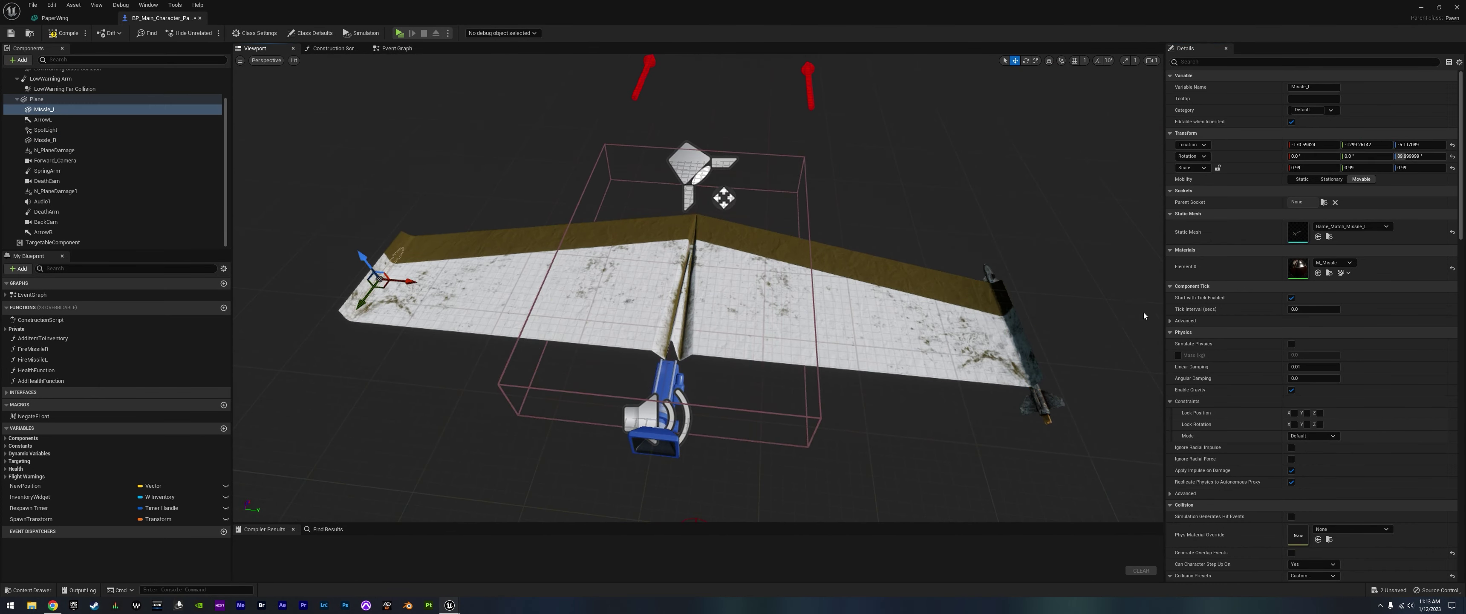
- Attach Forward_Camera under SpringArm and reset its location to 0
{"action": "left_click", "coordinate": [732, 324]}
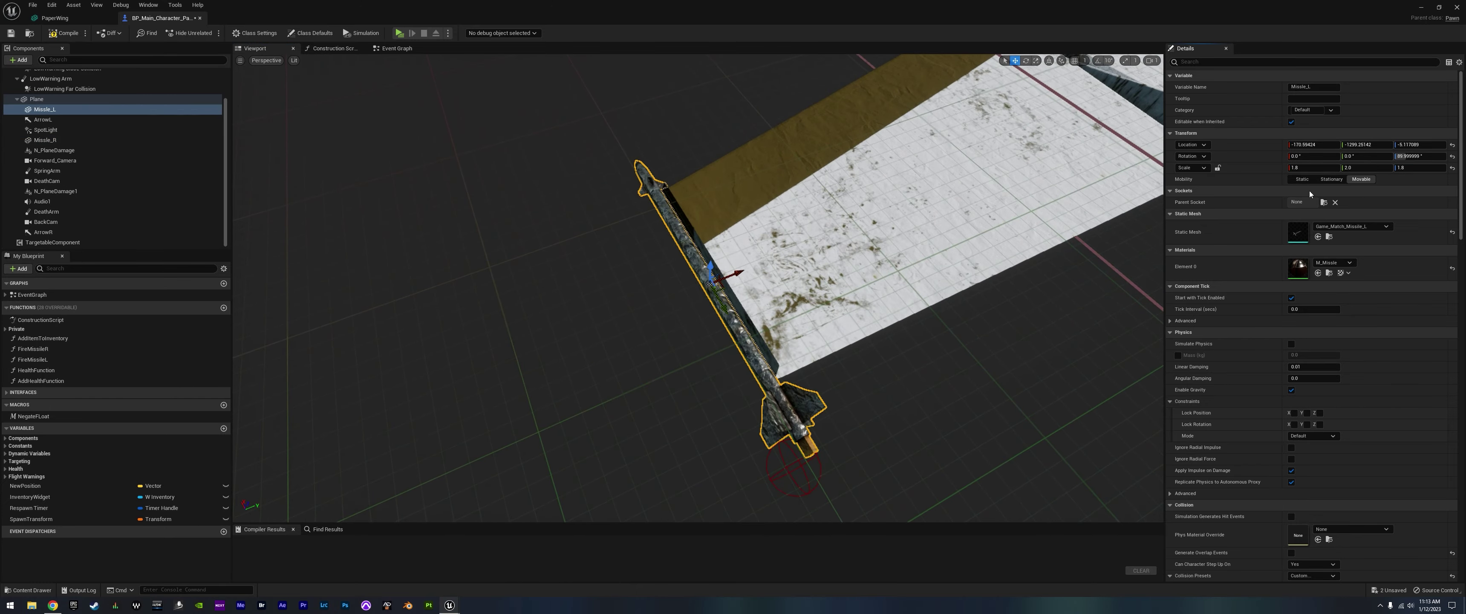
{"action": "left_click", "coordinate": [840, 137]}
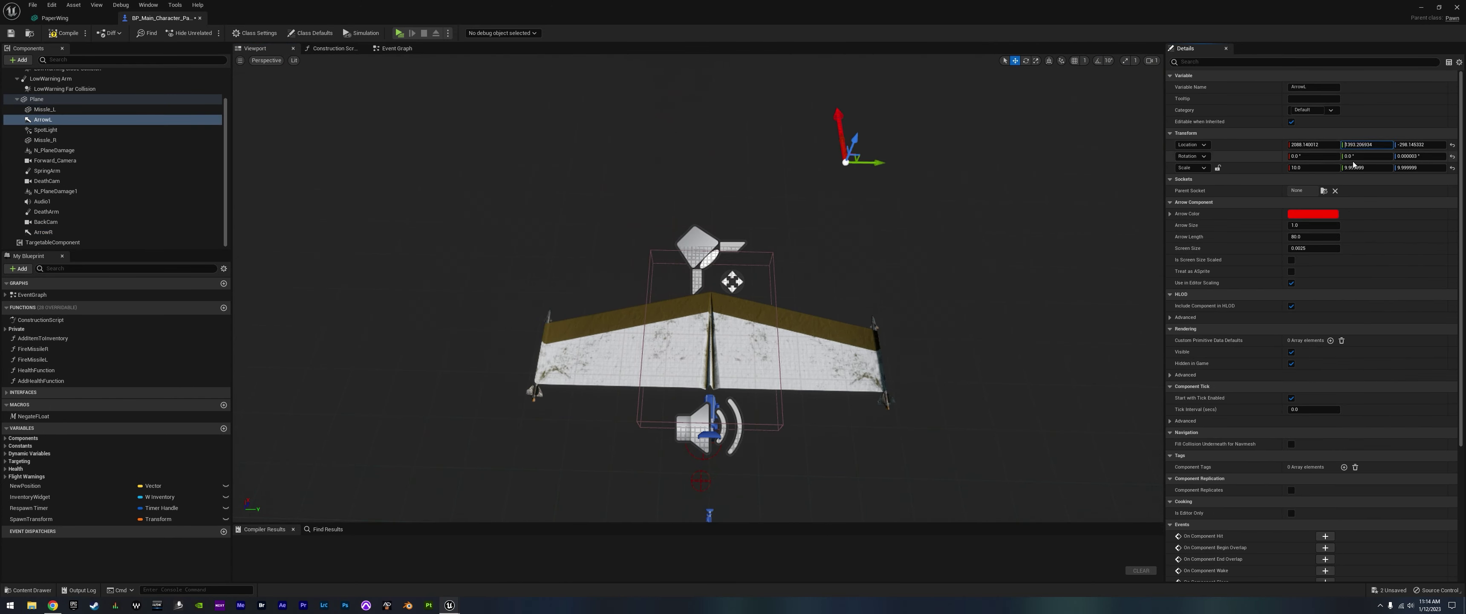
{"action": "left_click_drag", "start_coordinate": [55, 160], "coordinate": [56, 177]}
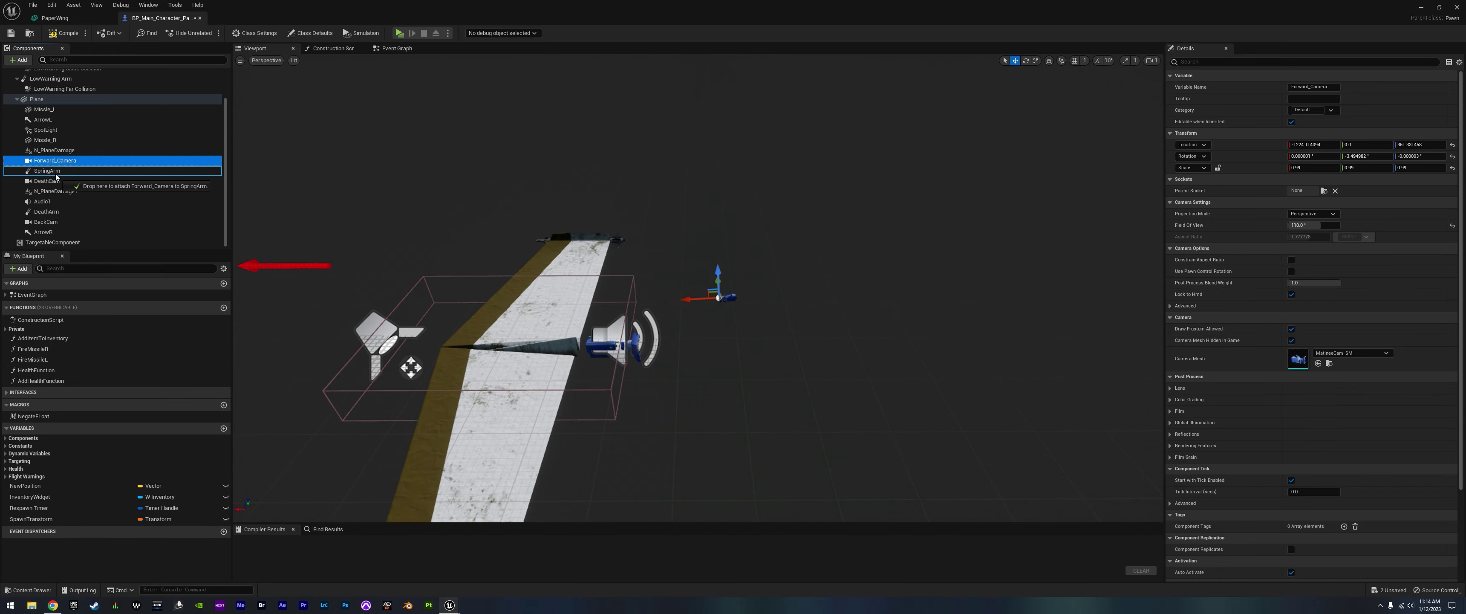
{"action": "left_click", "coordinate": [1452, 144]}
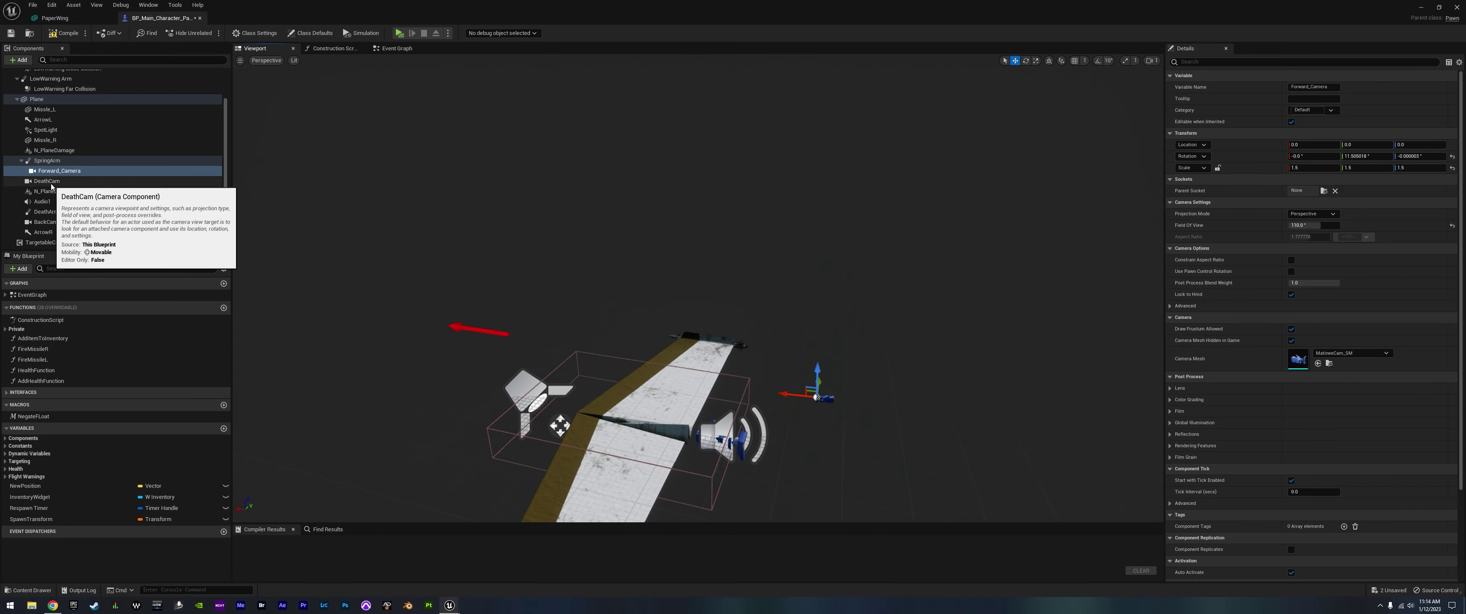
- Check the SpringArm and LowWarning Far Collision settings, then return to the TestMap level
{"action": "left_click", "coordinate": [47, 170]}
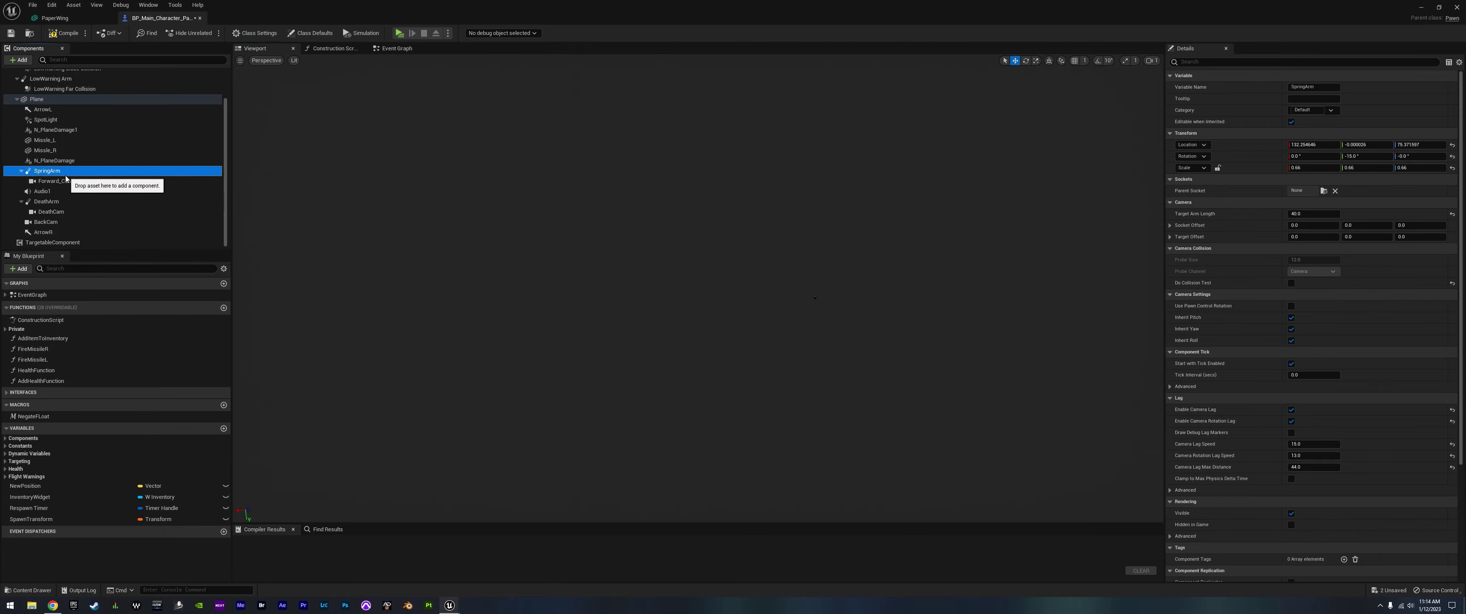
{"action": "left_click", "coordinate": [714, 231]}
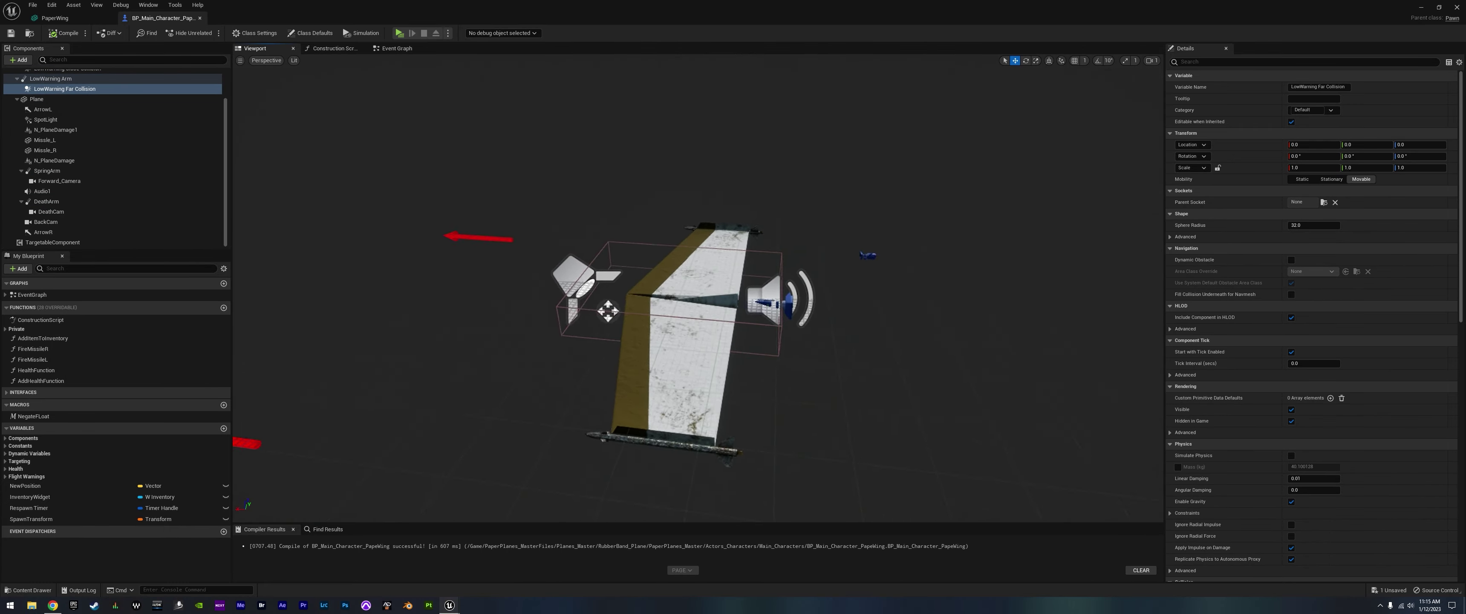
{"action": "left_click_drag", "start_coordinate": [55, 18], "coordinate": [171, 66]}
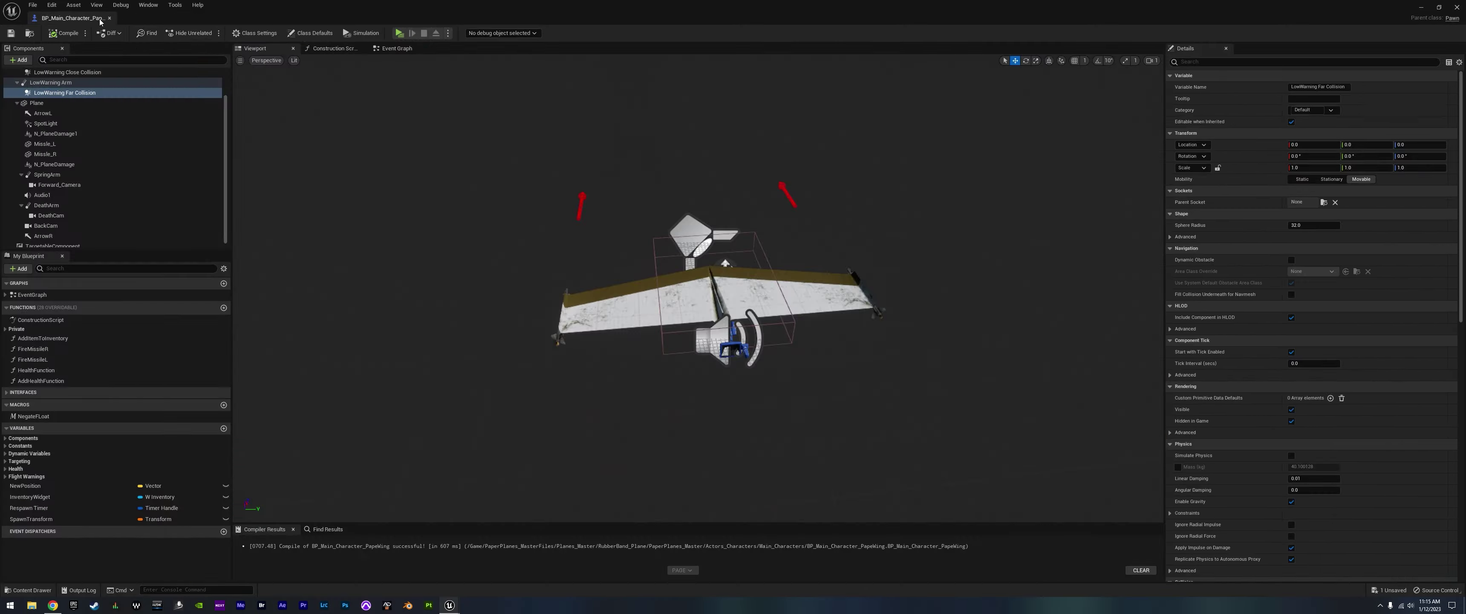
{"action": "left_click", "coordinate": [52, 17]}
- Test-fly the paper plane twice in standalone play, visiting the blueprint between runs
{"action": "left_click", "coordinate": [188, 34]}
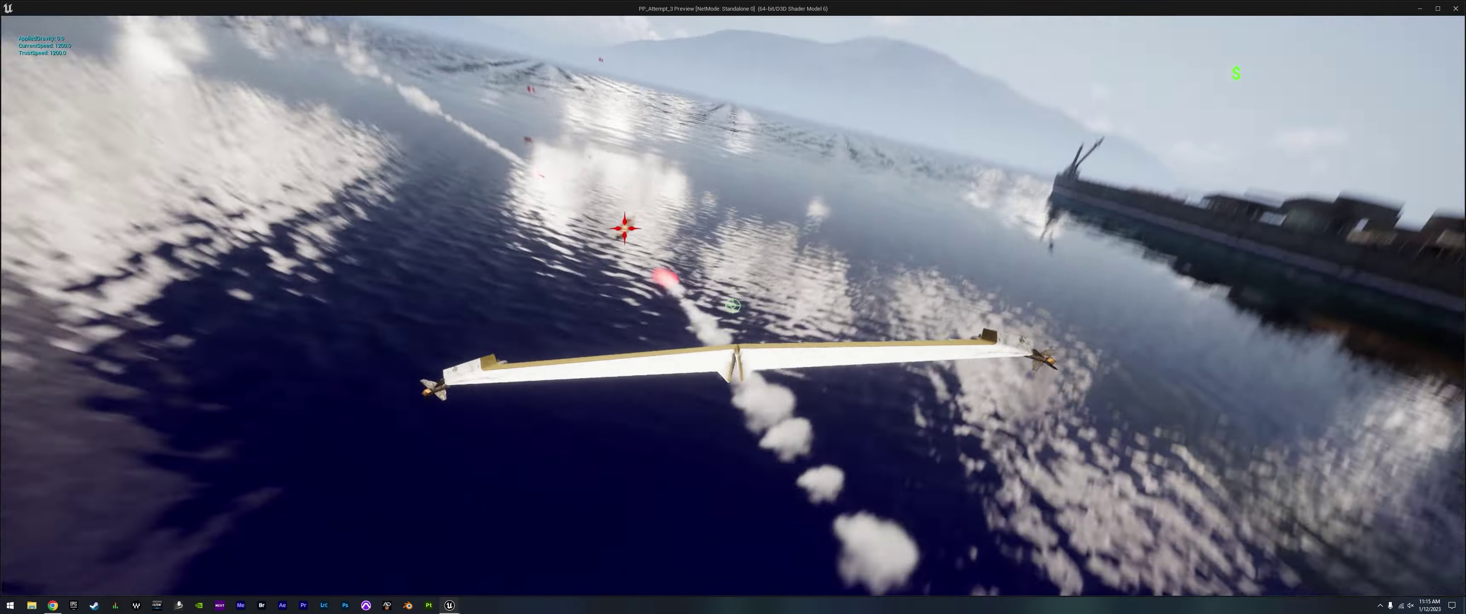
{"action": "key", "text": "Escape"}
{"action": "left_click", "coordinate": [158, 19]}
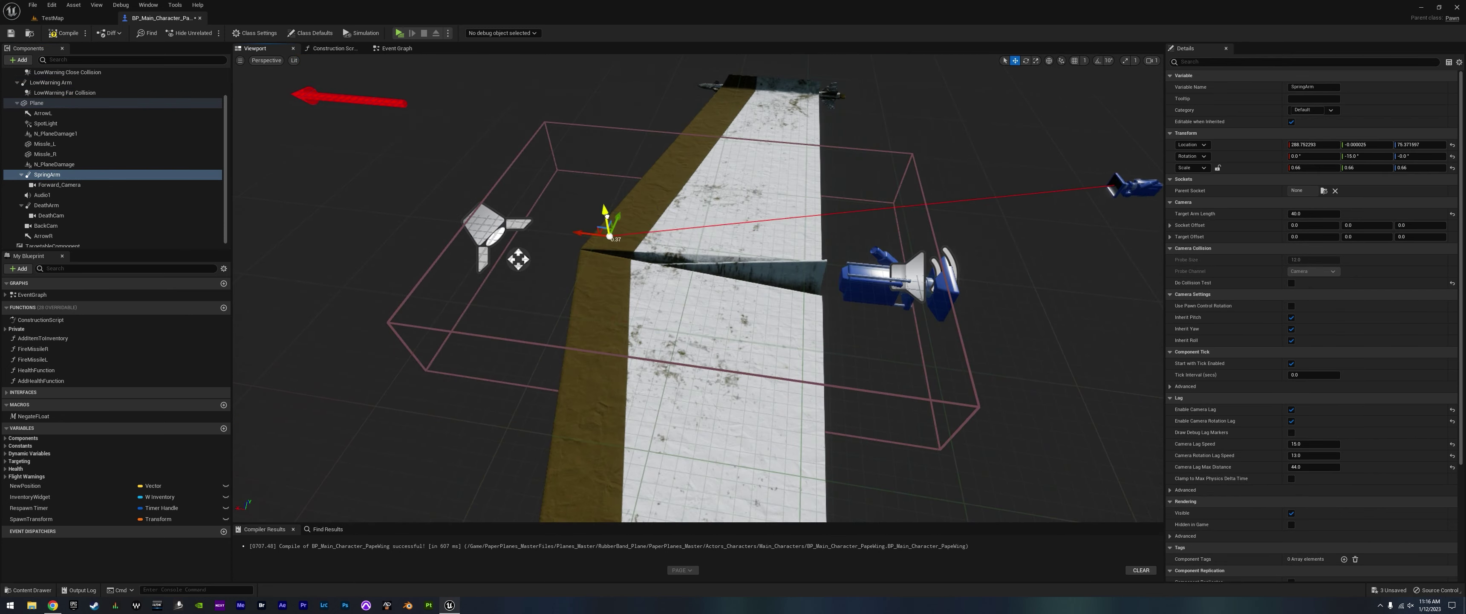
{"action": "left_click", "coordinate": [401, 33]}
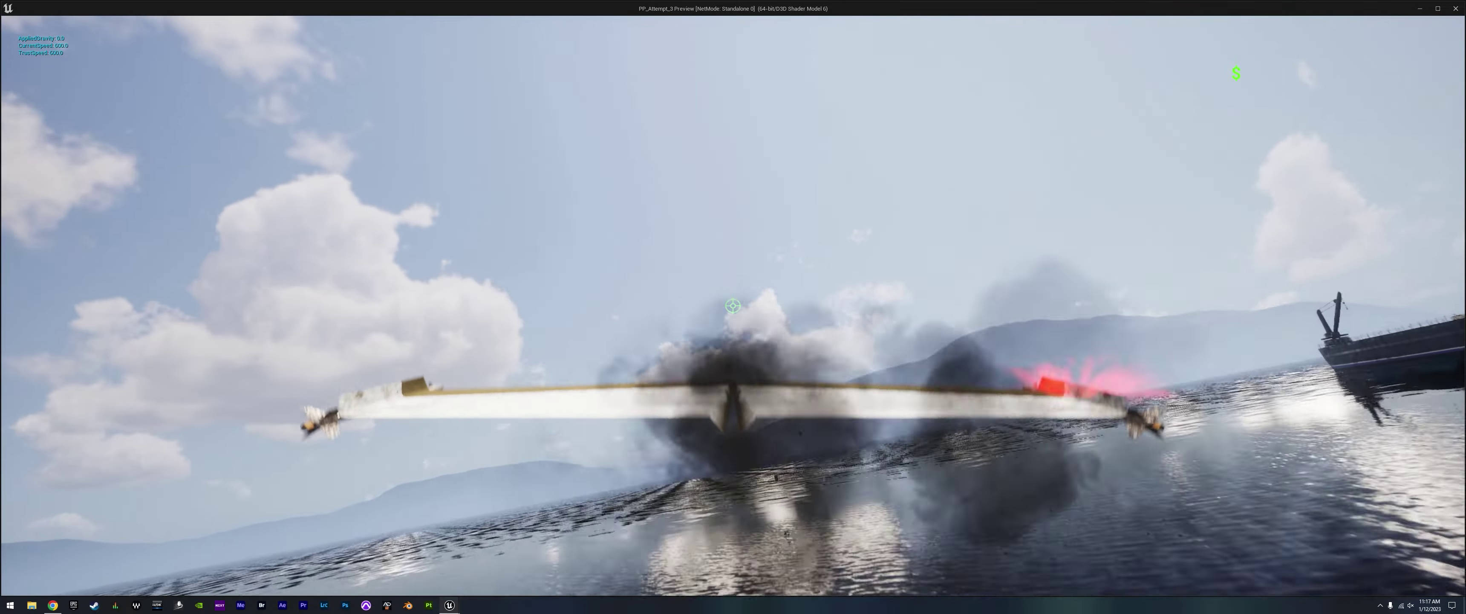
{"action": "key", "text": "Escape"}
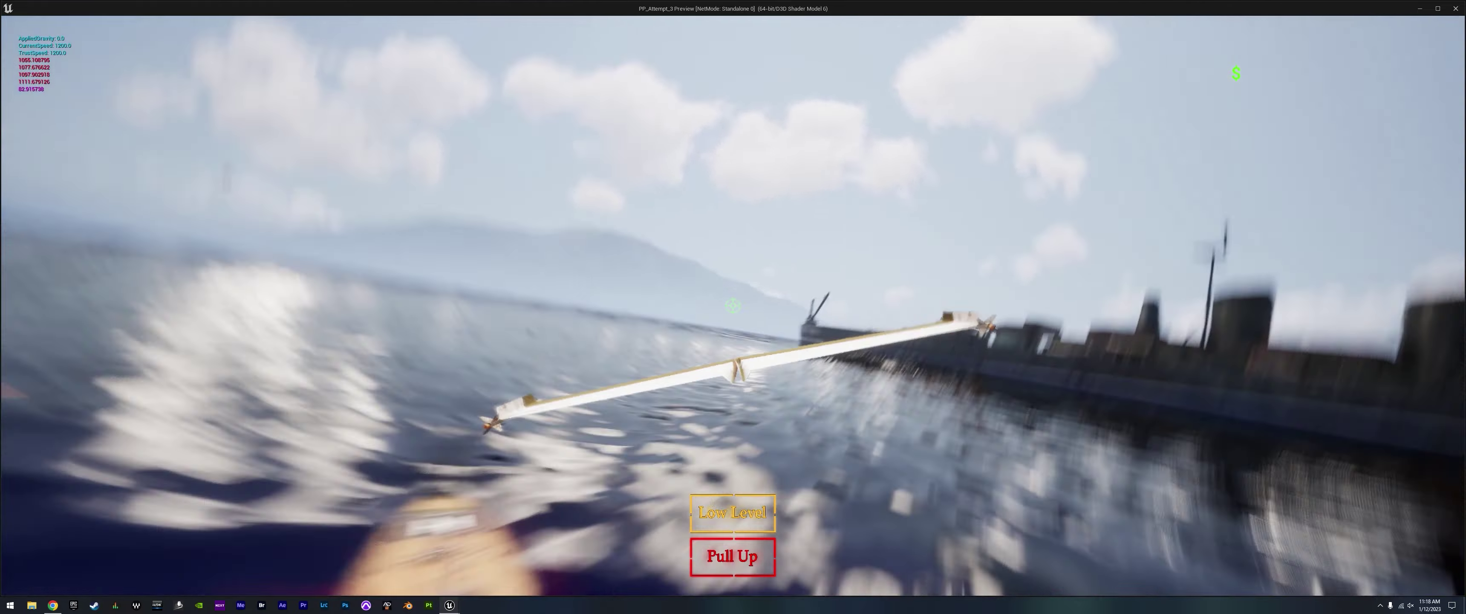
{"action": "key", "text": "Escape"}
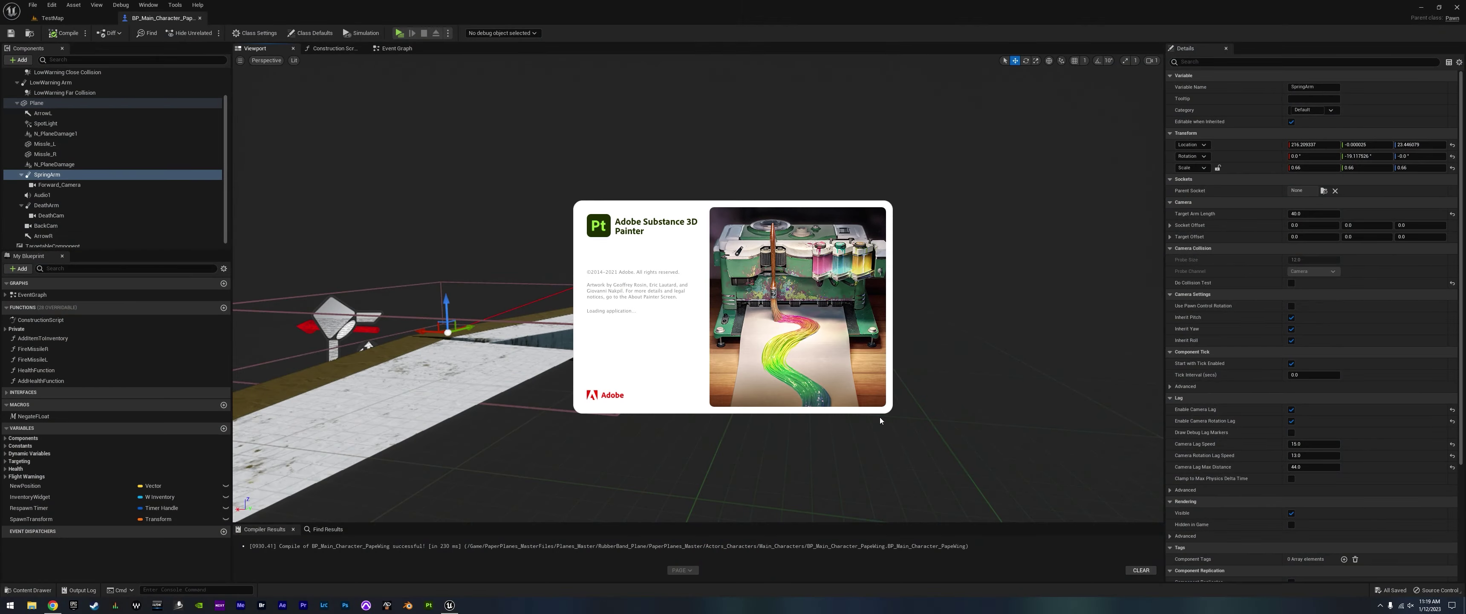
- Open the PaperWing project and thin the lined paper's Line Thickness to 0.7
{"action": "key", "text": "alt+Up"}
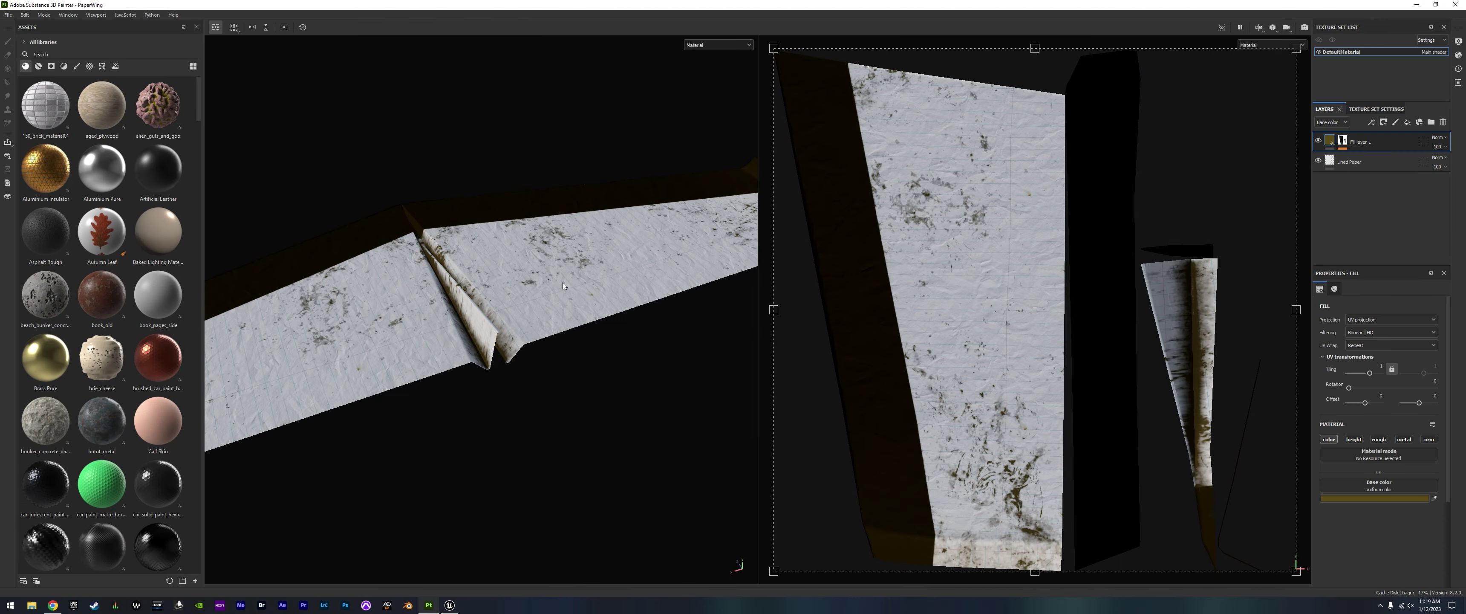
{"action": "left_click_drag", "start_coordinate": [562, 281], "coordinate": [513, 273], "text": "alt"}
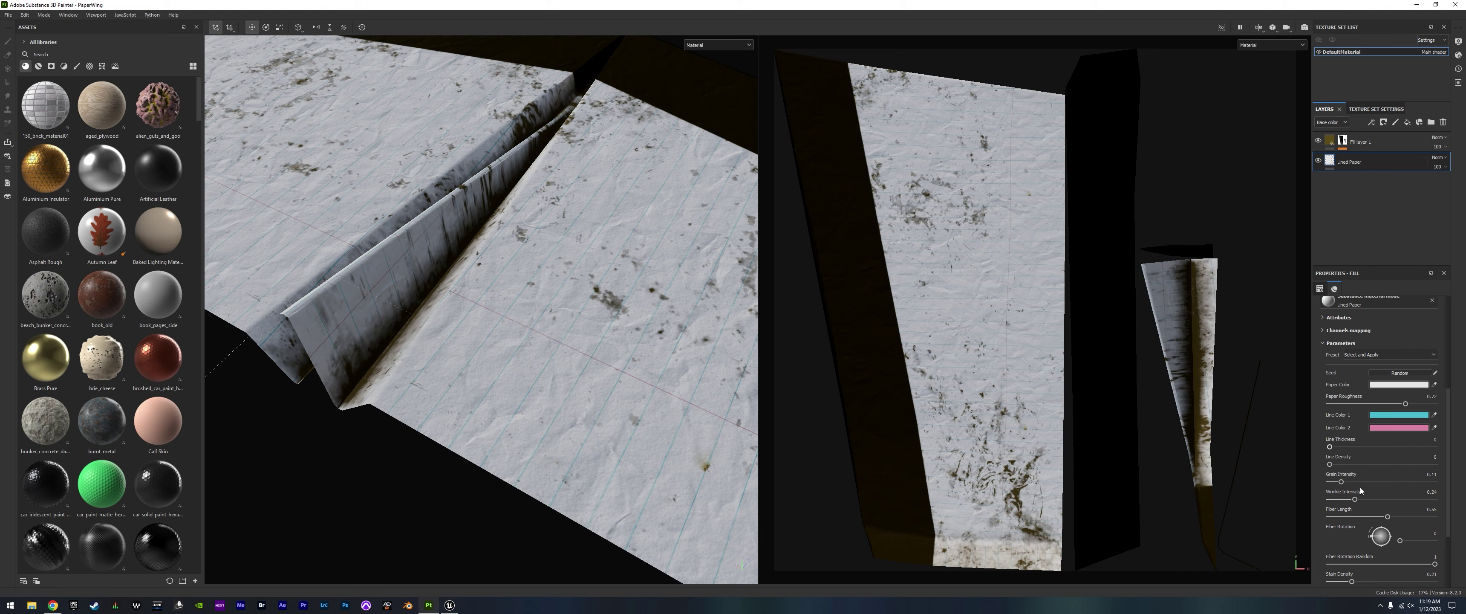
{"action": "left_click_drag", "start_coordinate": [1410, 446], "coordinate": [1403, 446]}
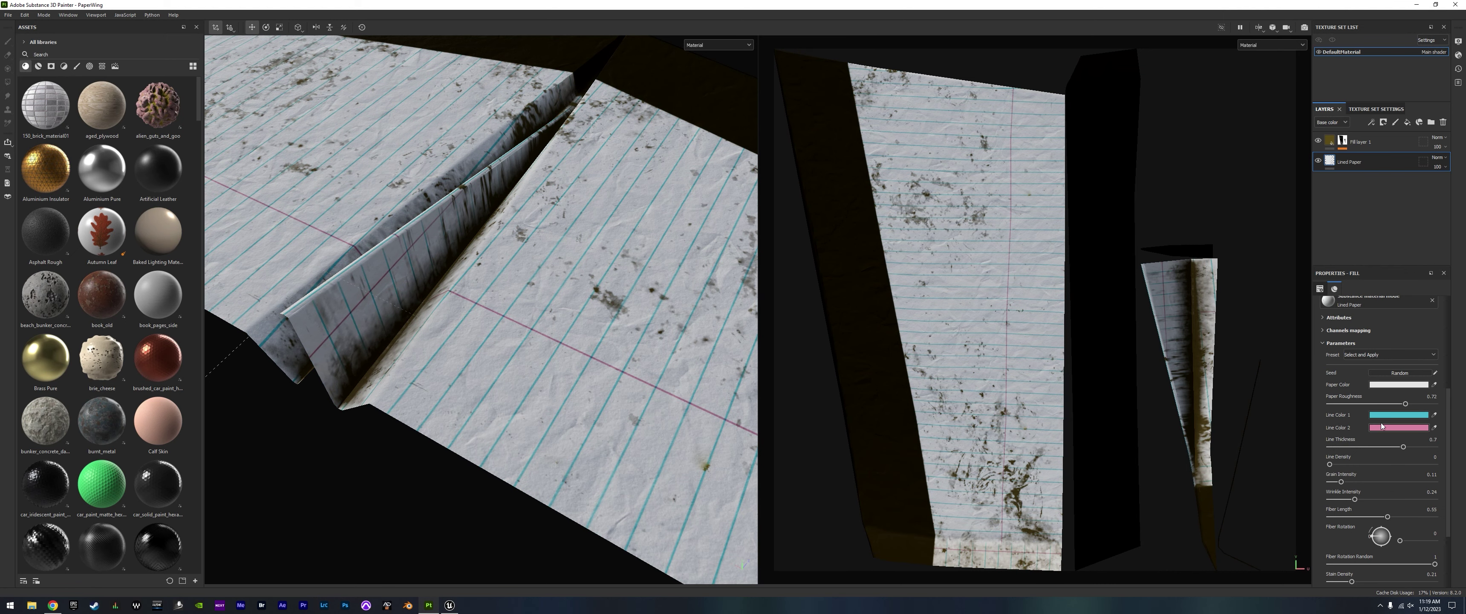
- Export the PaperWing textures and close the export window
{"action": "key", "text": "ctrl+shift+e"}
{"action": "left_click", "coordinate": [943, 452]}
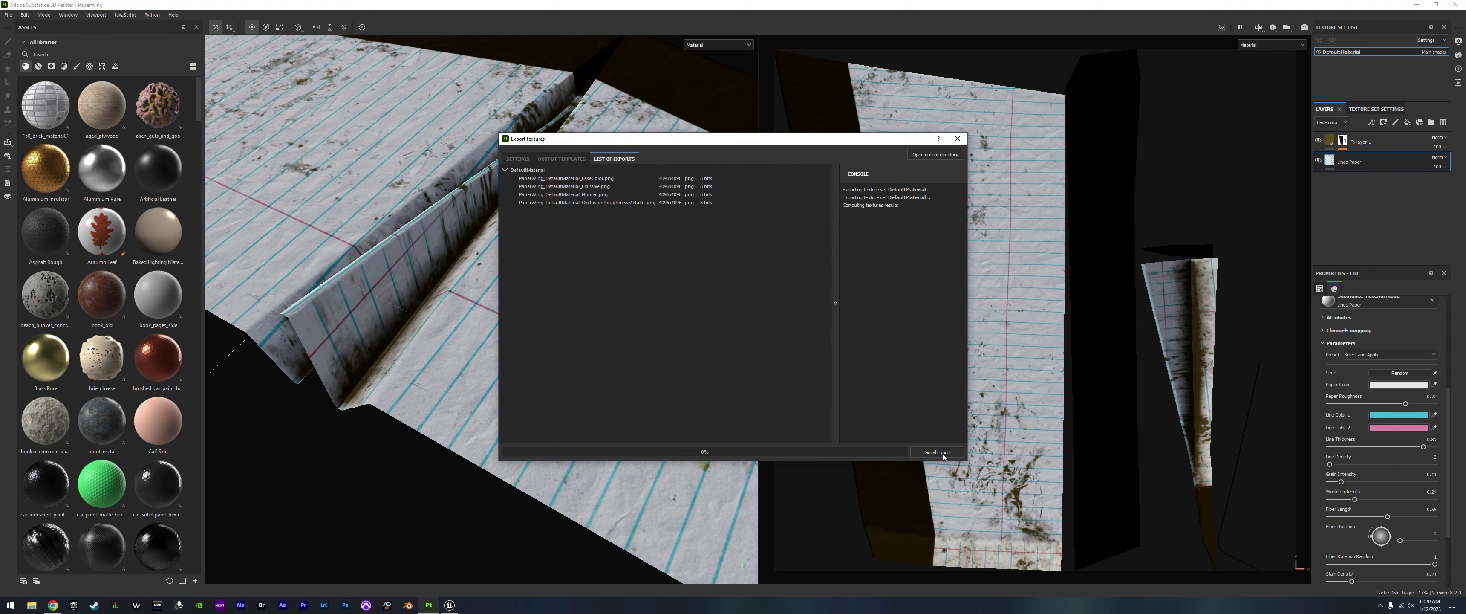
{"action": "left_click", "coordinate": [957, 139]}
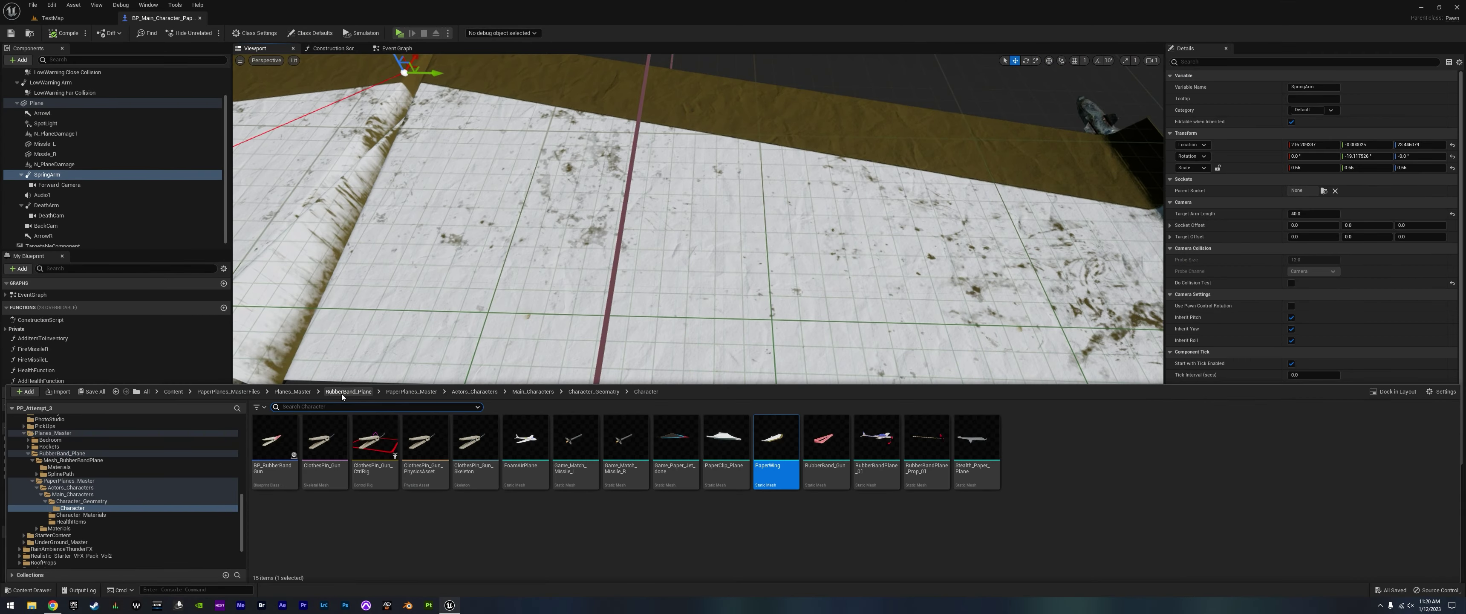
- Filter the plane mesh's Materials folder by 'wing' in the Content Browser
{"action": "left_click", "coordinate": [347, 392]}
{"action": "double_click", "coordinate": [275, 438]}
{"action": "left_click", "coordinate": [339, 407]}
{"action": "type", "text": "wing"}
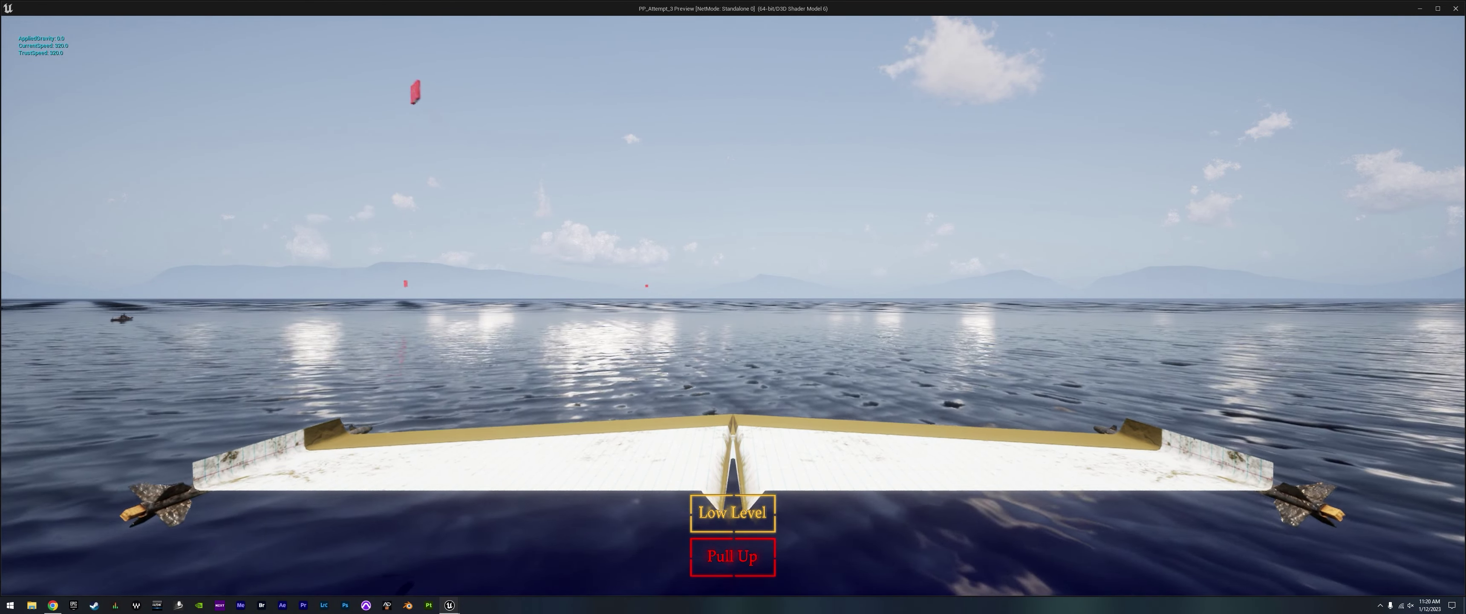
- Fly the re-textured paper wing over the sea, banking, climbing and diving, then end the test
{"action": "key", "text": "shift"}
{"action": "key", "text": "a"}
{"action": "key", "text": "s"}
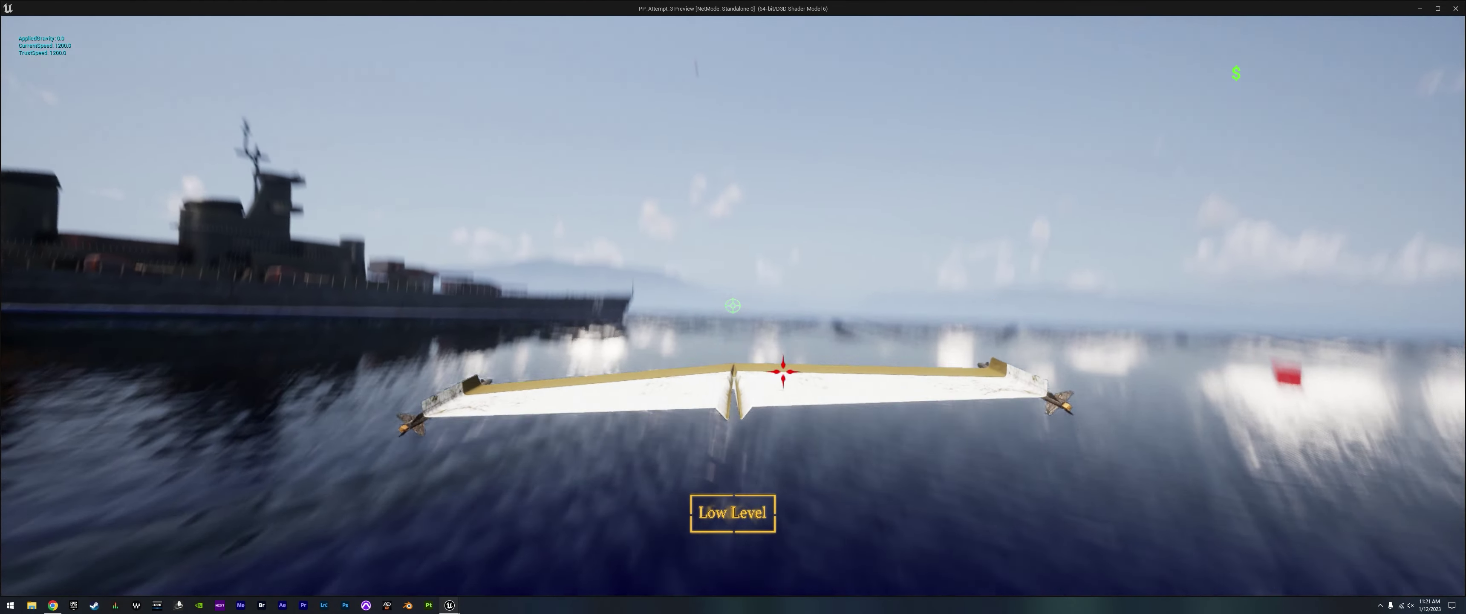
{"action": "key", "text": "s"}
{"action": "key", "text": "s"}
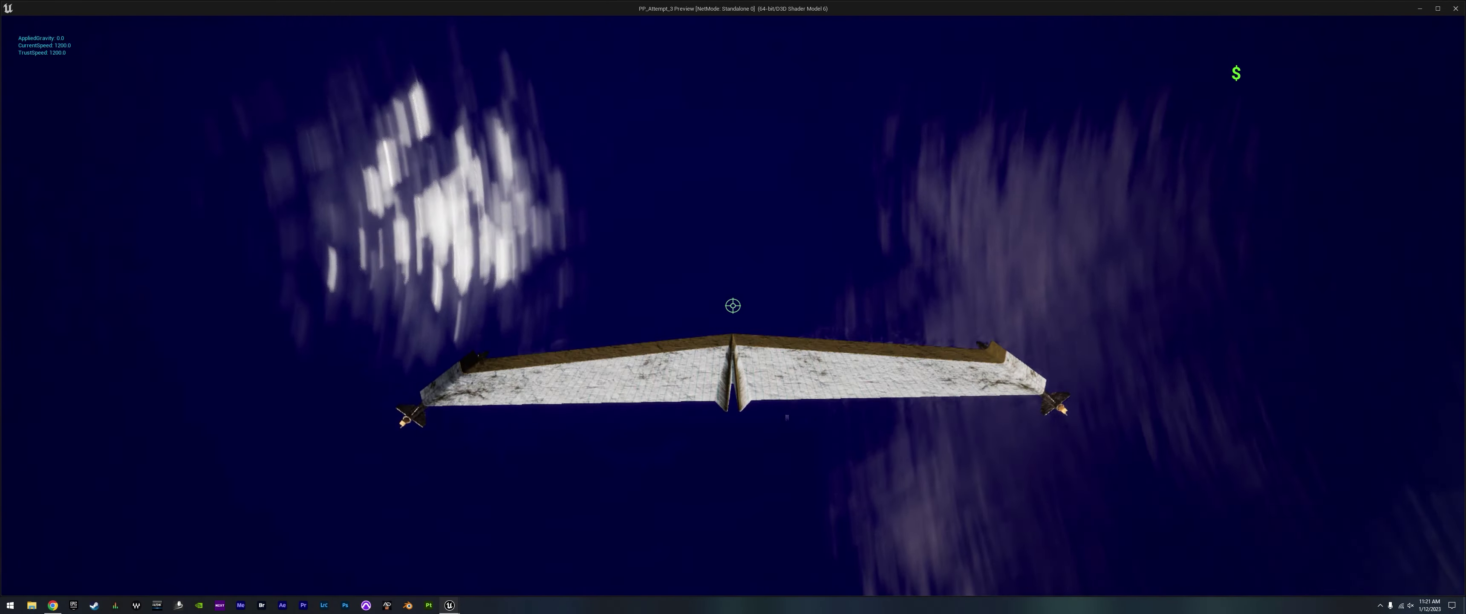
{"action": "key", "text": "a"}
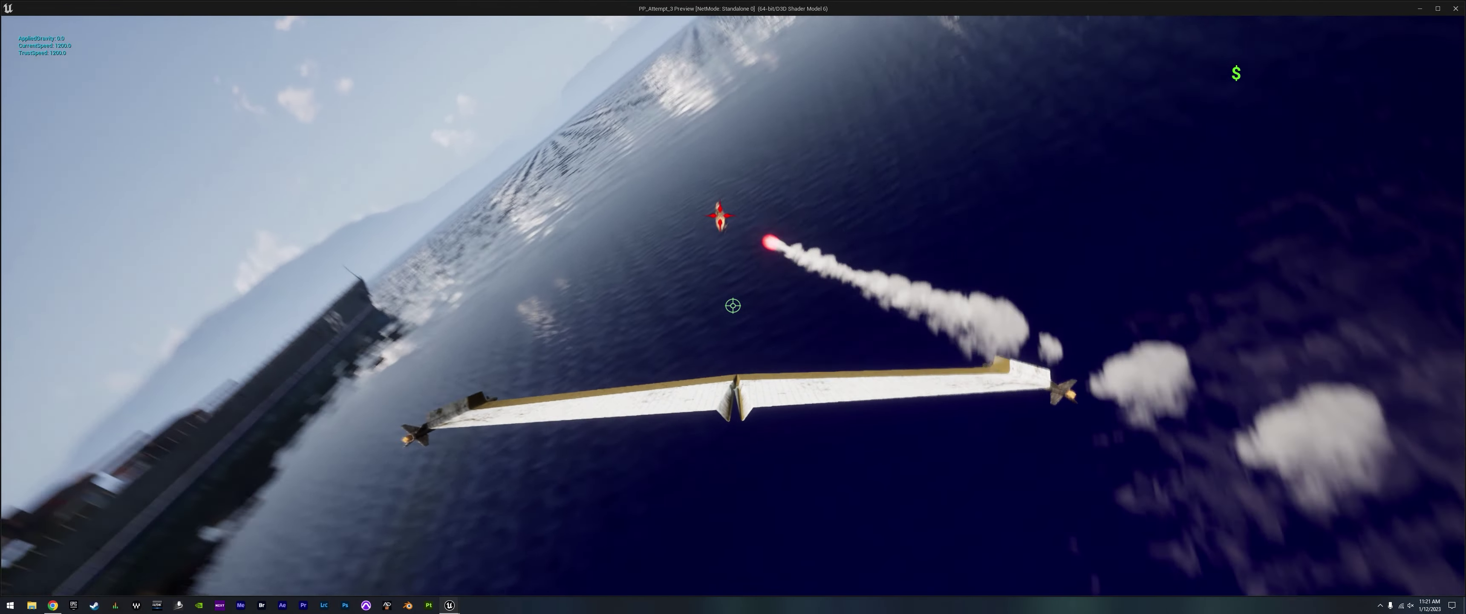
{"action": "key", "text": "s"}
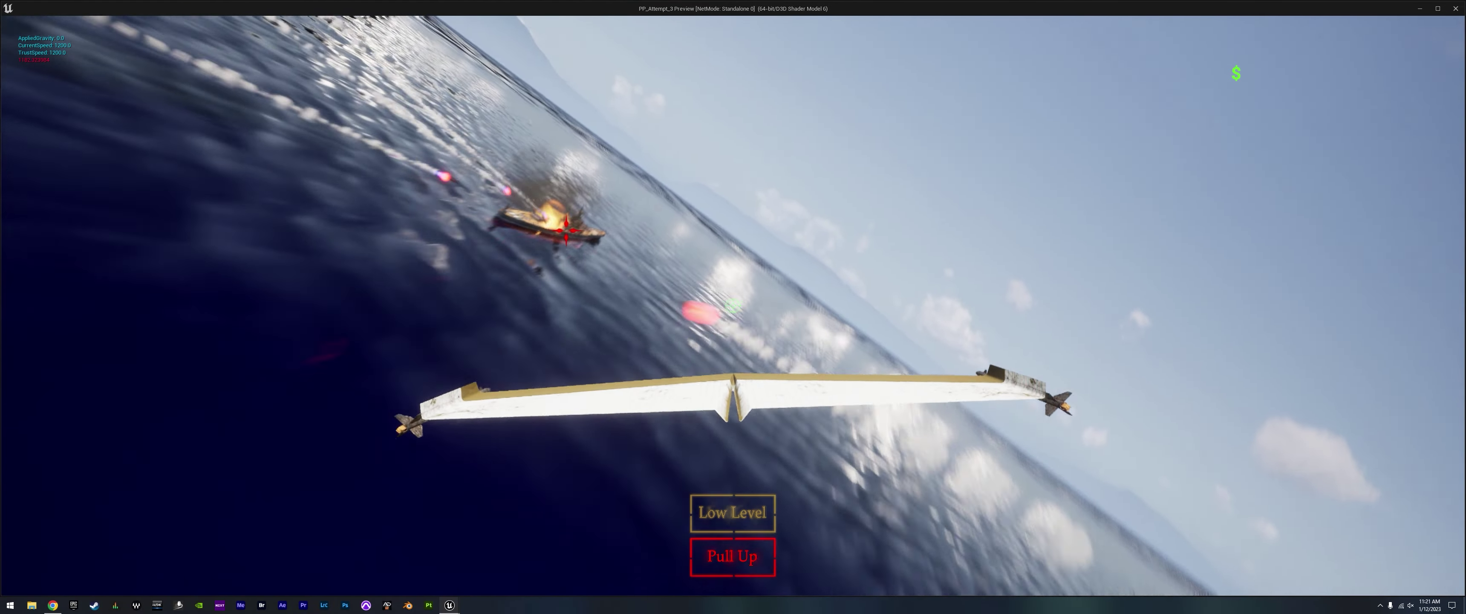
{"action": "key", "text": "d"}
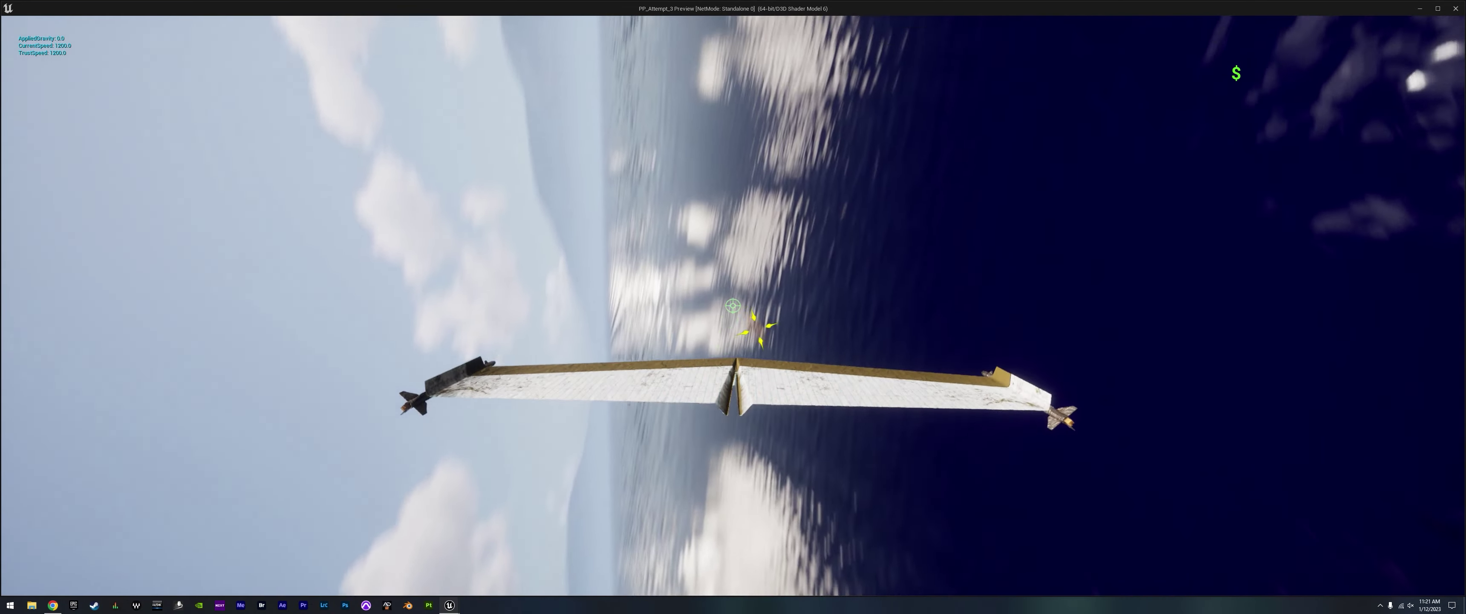
{"action": "key", "text": "w"}
{"action": "key", "text": "s"}
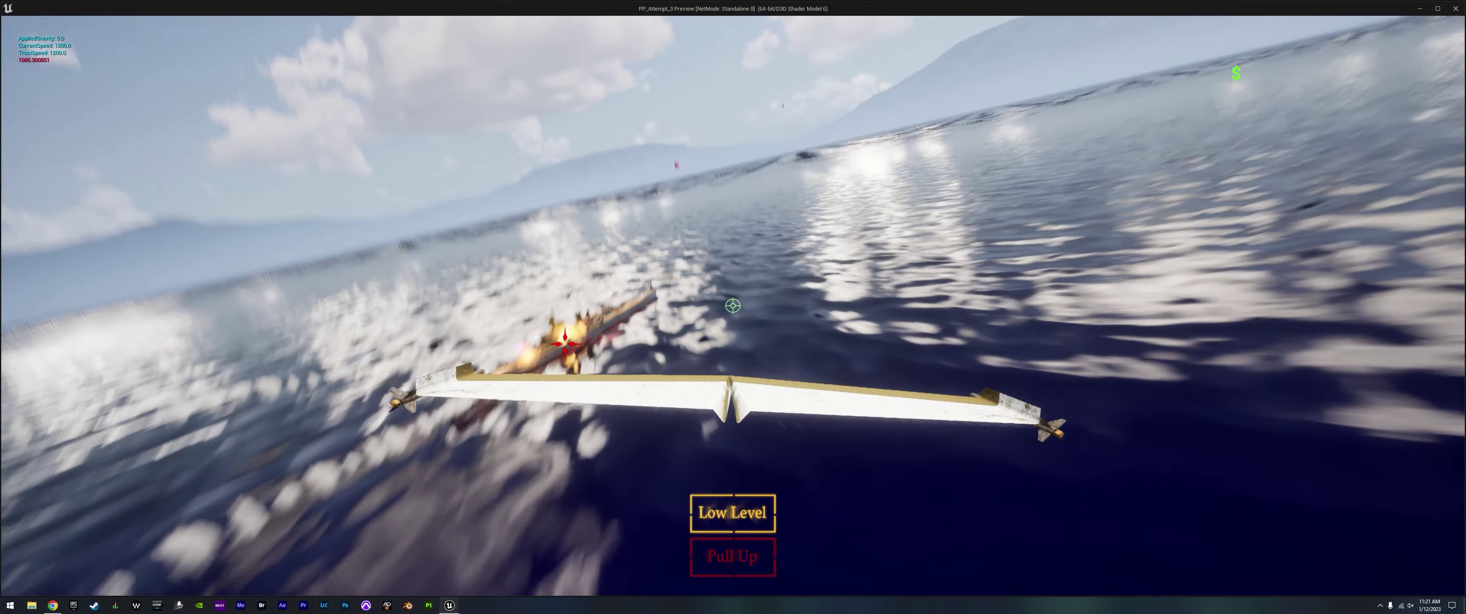
{"action": "key", "text": "Escape"}
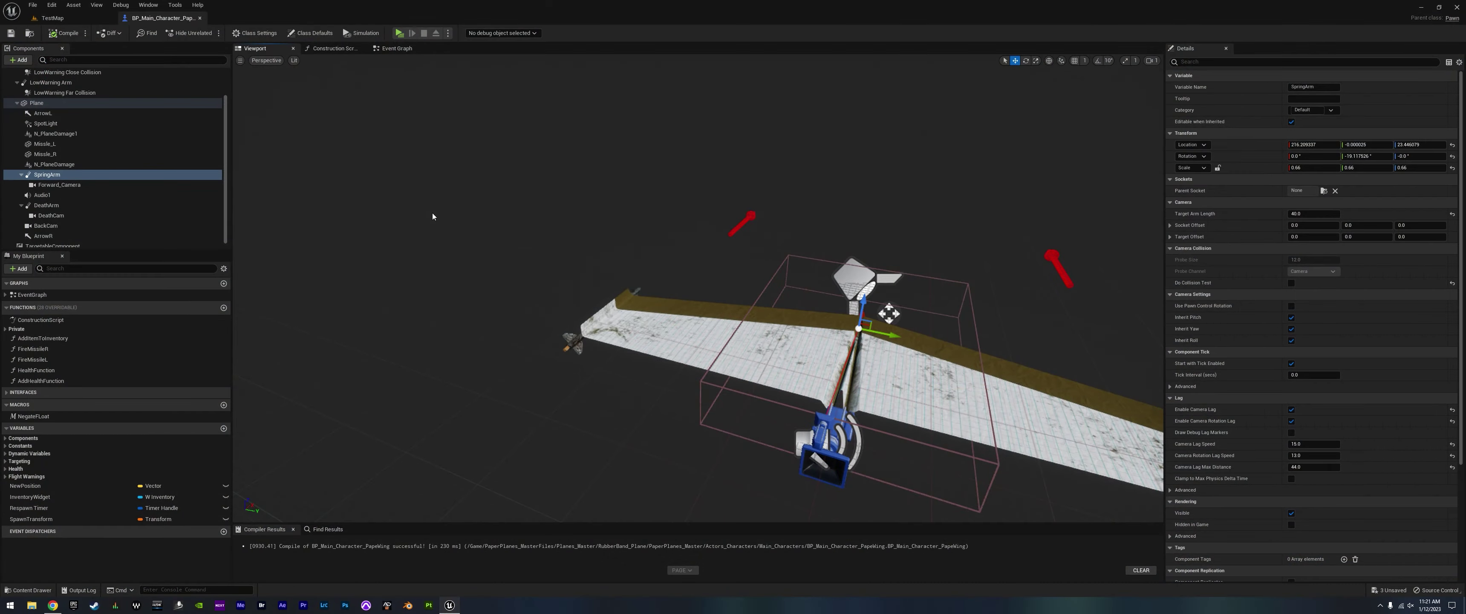
{"action": "left_click", "coordinate": [52, 17]}
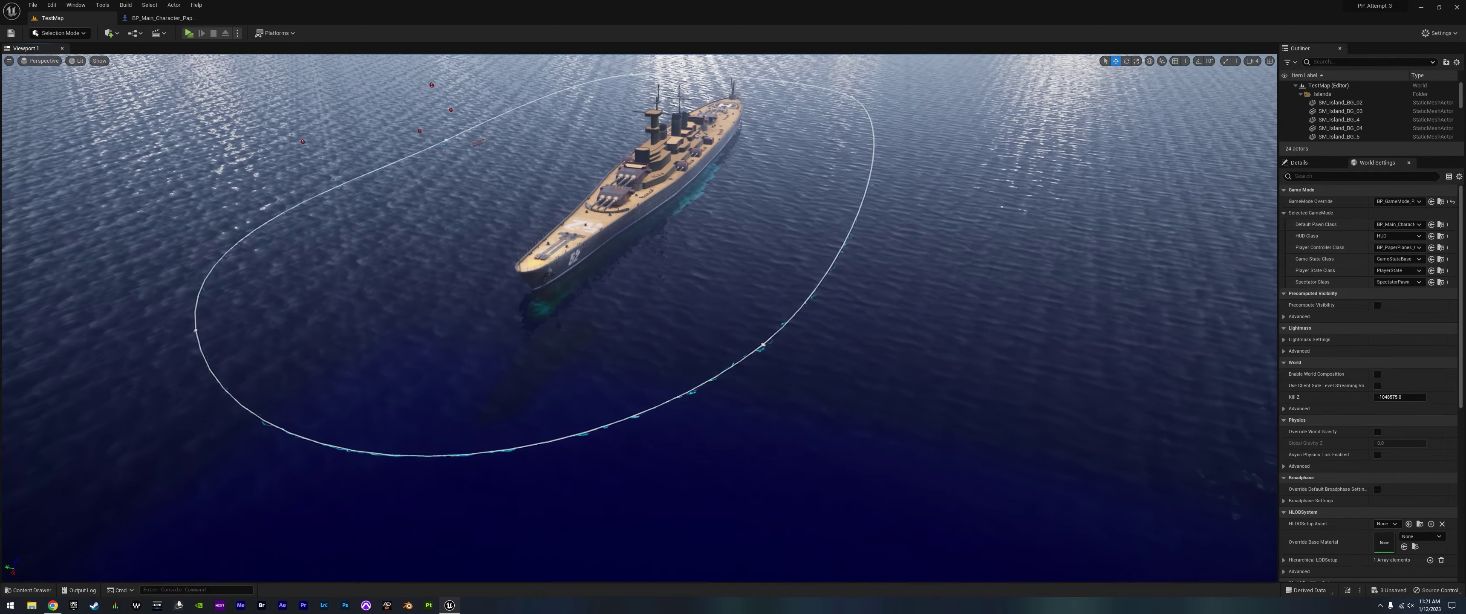
{"action": "right_click_drag", "start_coordinate": [638, 318], "coordinate": [637, 188]}
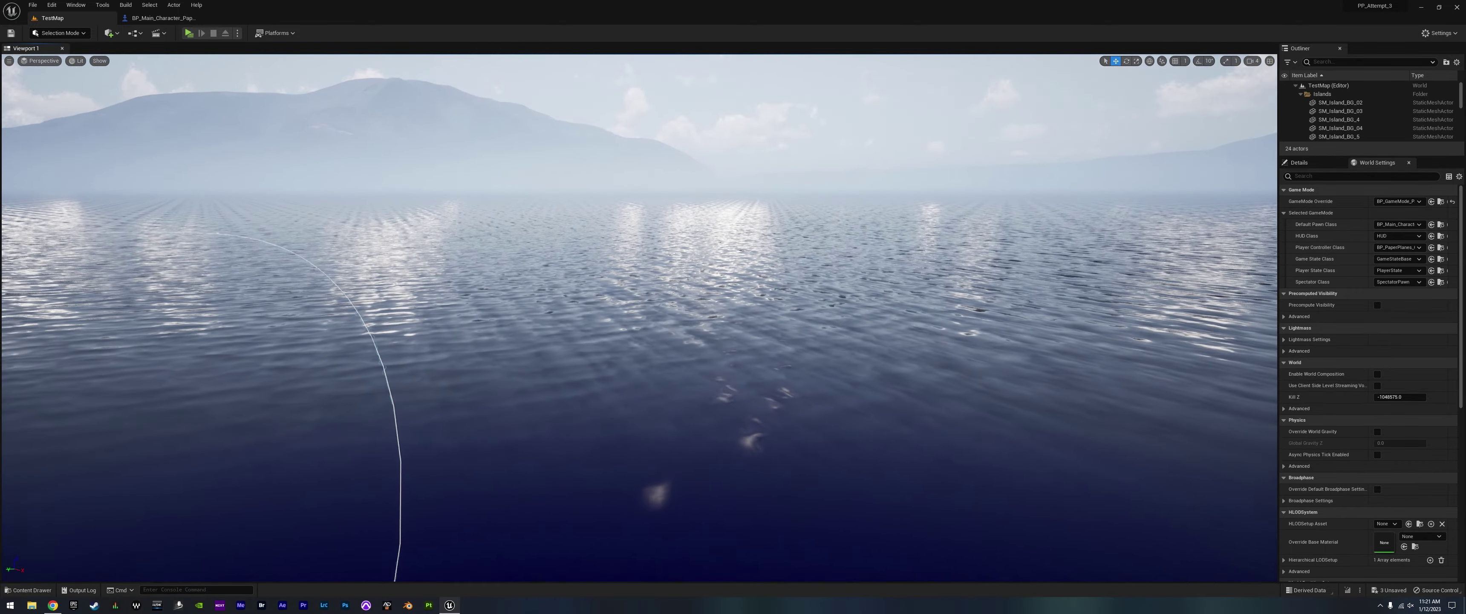
{"action": "key", "text": "ctrl+space"}
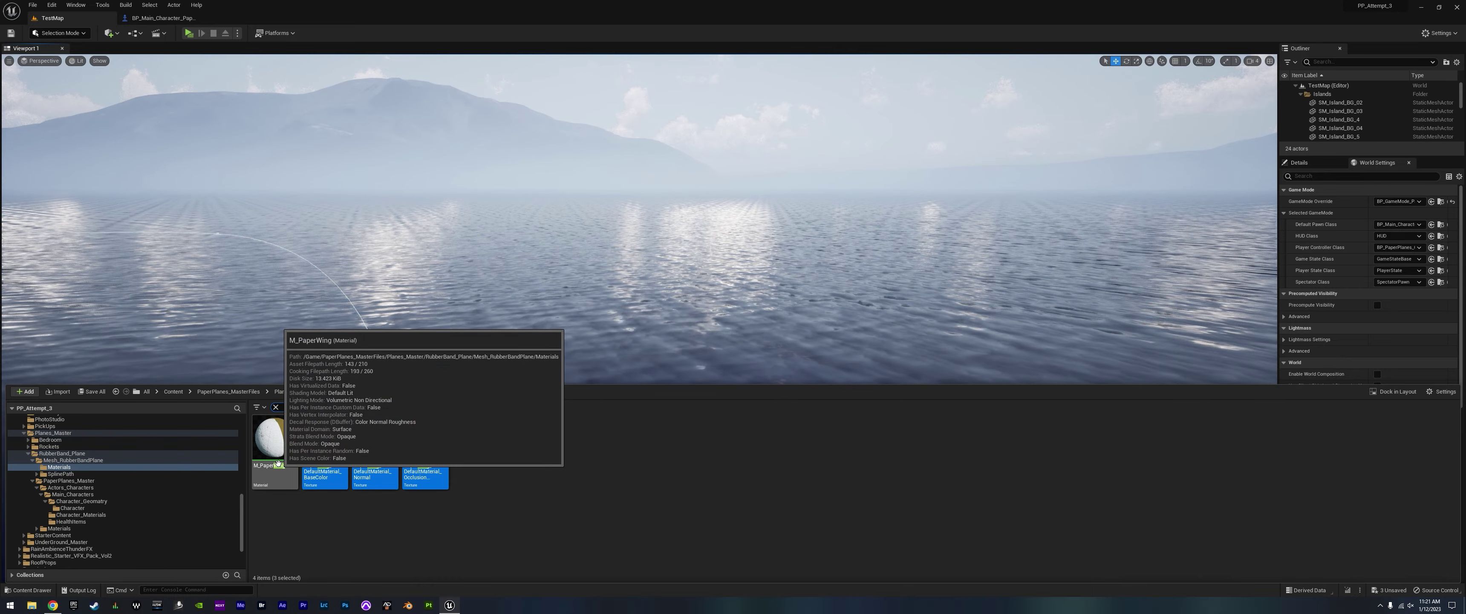
{"action": "key", "text": "ctrl+space"}
{"action": "left_click", "coordinate": [188, 21]}
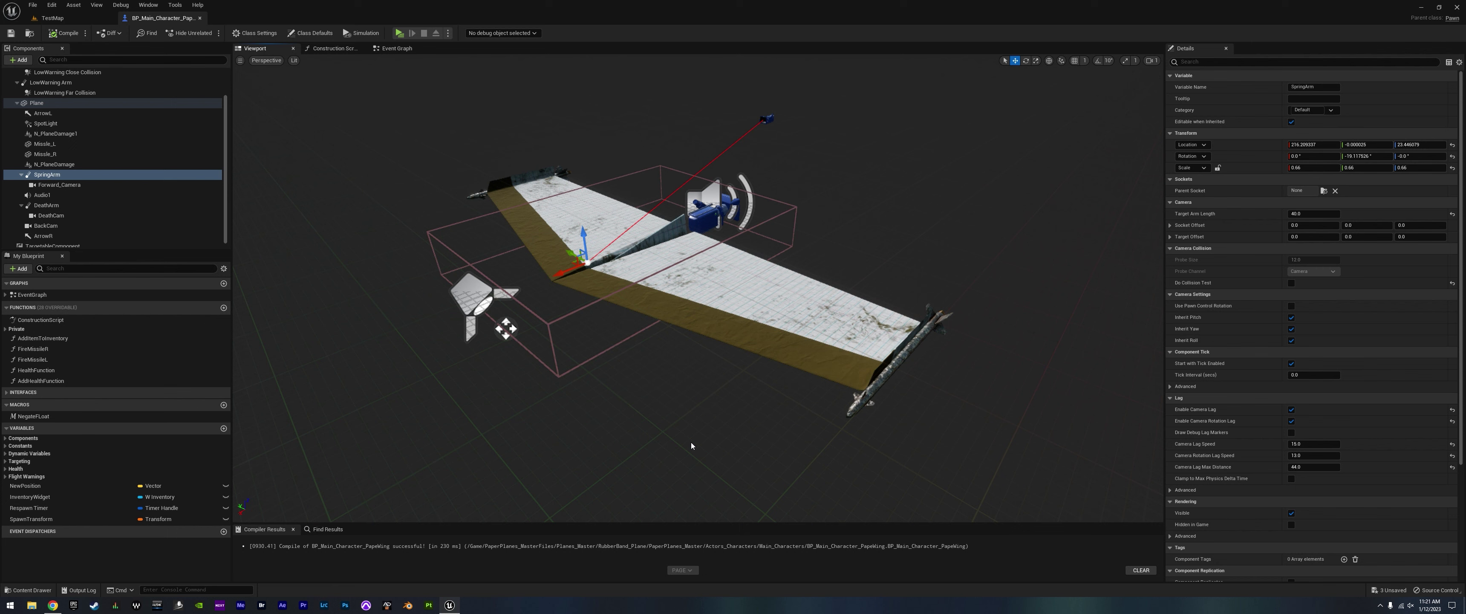
{"action": "scroll", "coordinate": [691, 446], "scroll_direction": "up", "scroll_amount": 5}
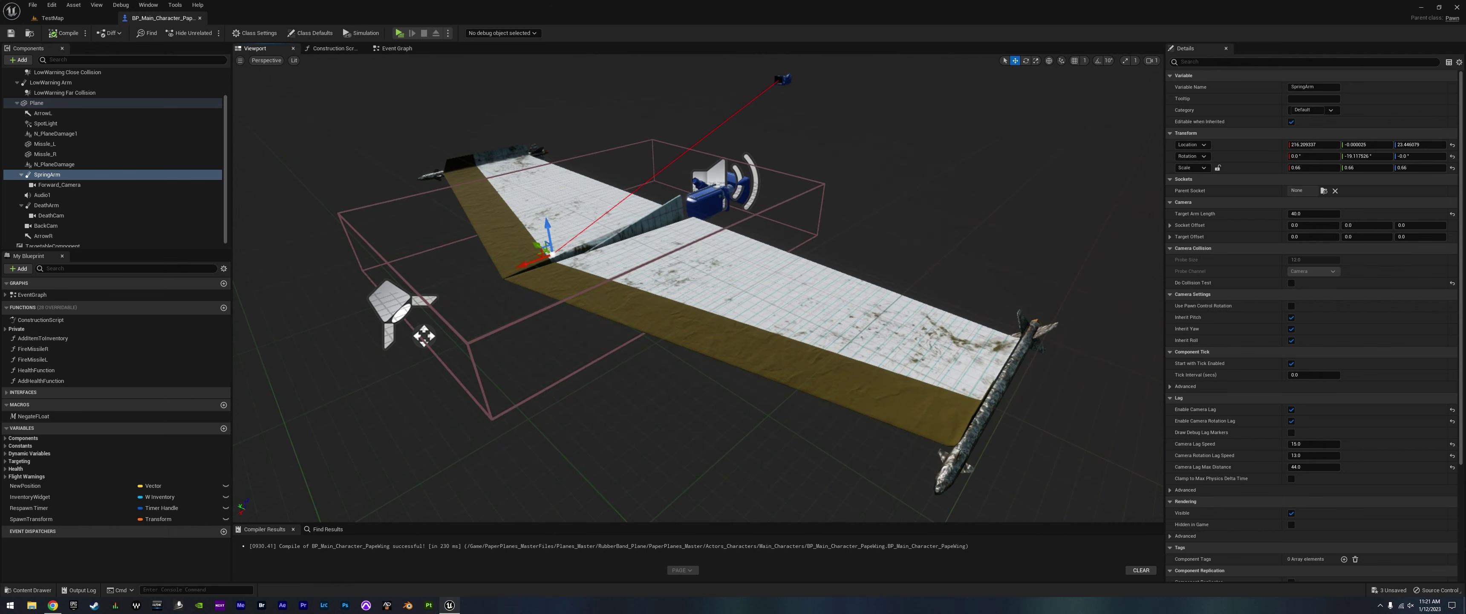